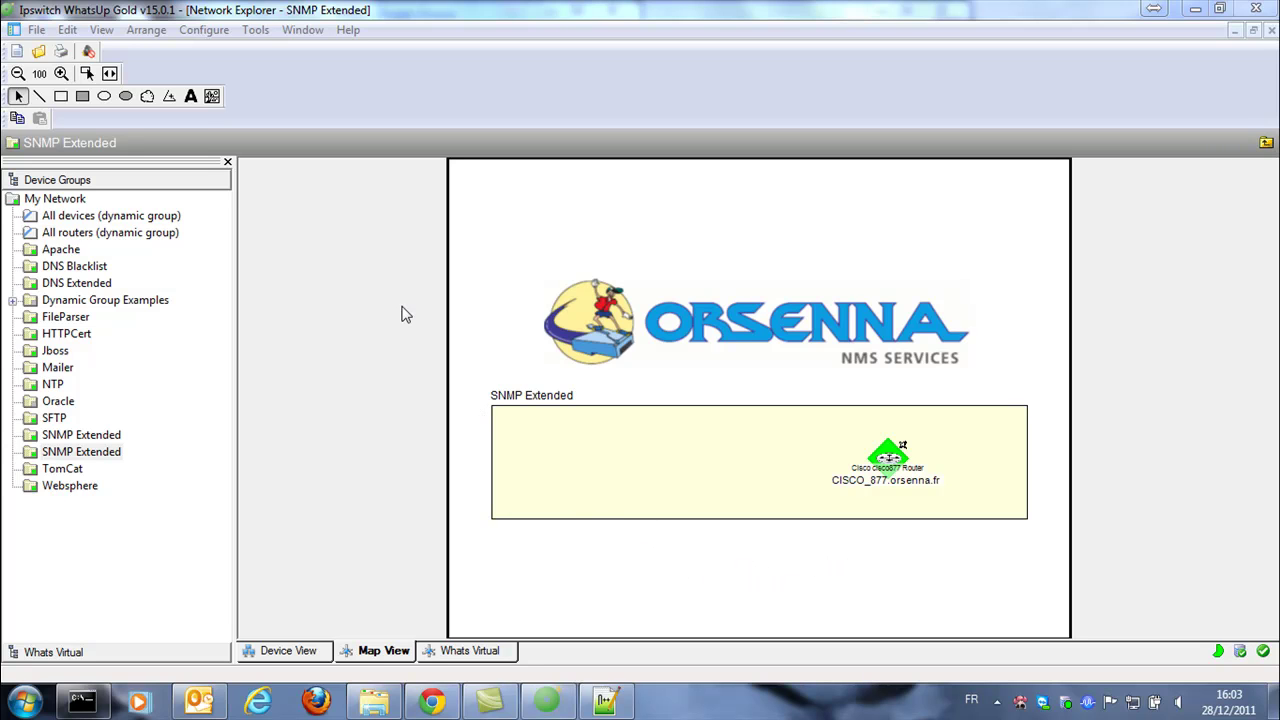
Create a new SNMP Monitor Extended in the Active Monitor Library and name it "My new SNMP extended Monitor"
click(204, 30)
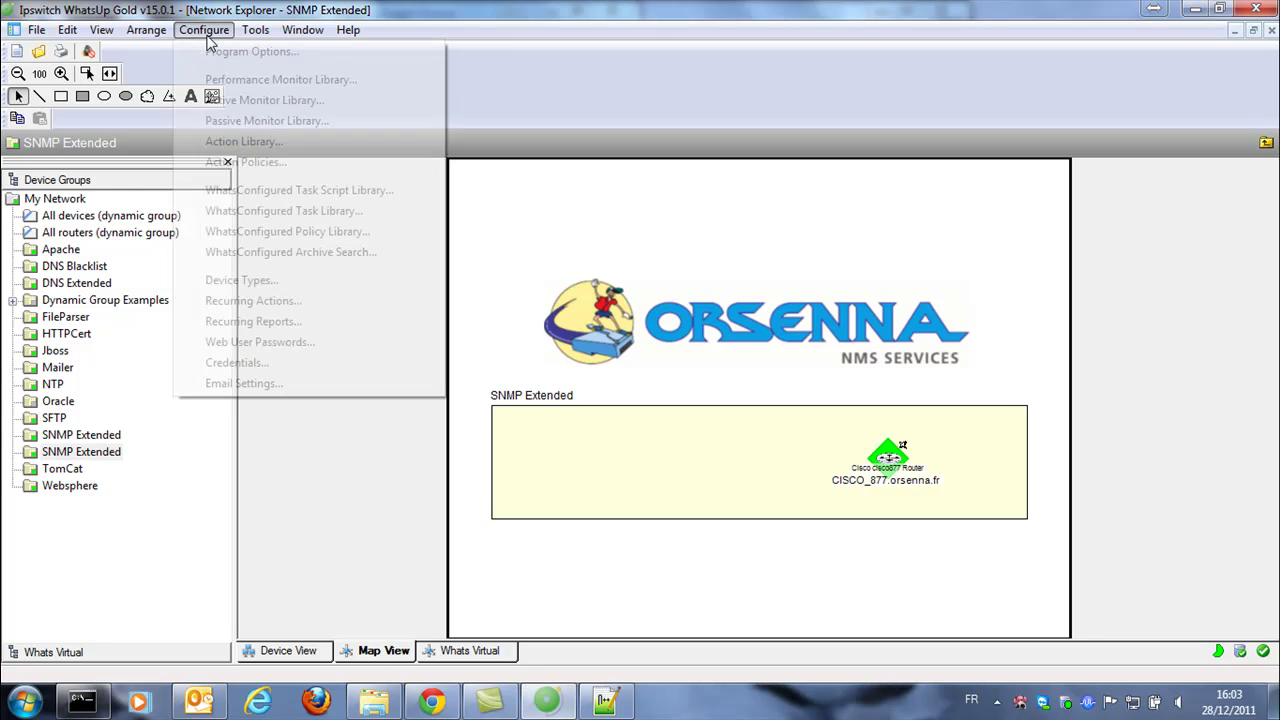
click(227, 104)
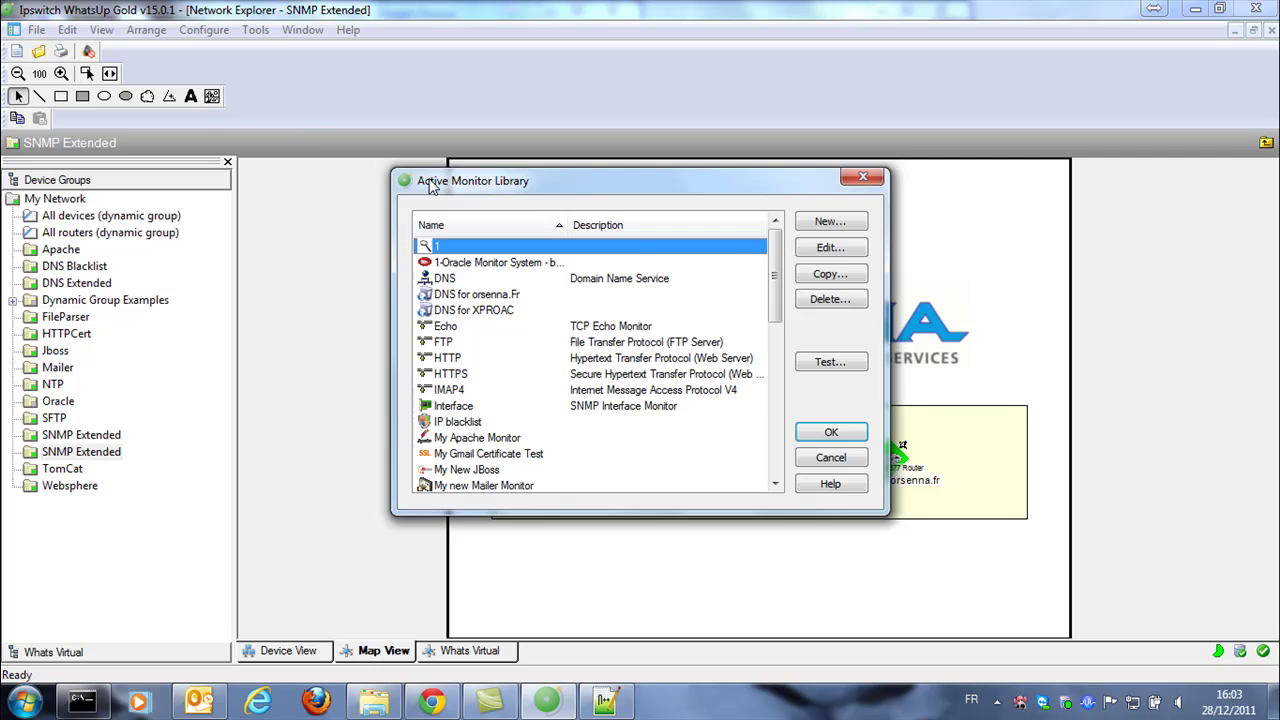
click(836, 228)
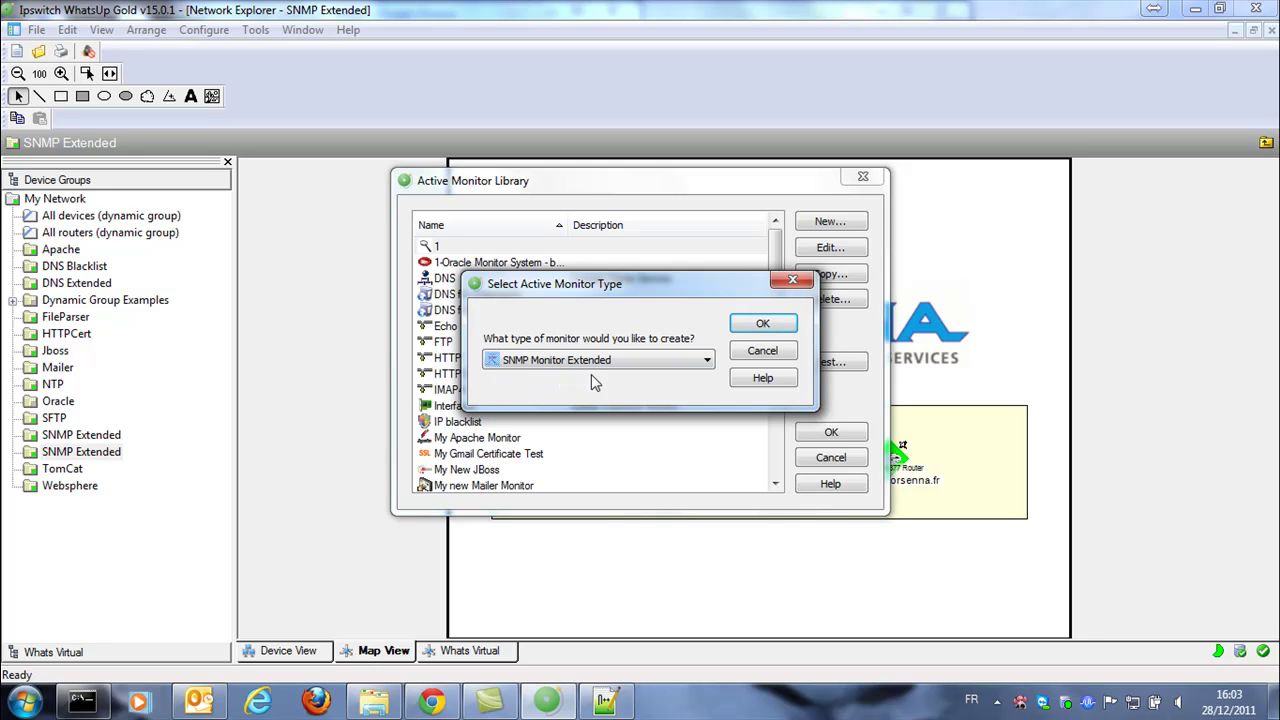
click(756, 334)
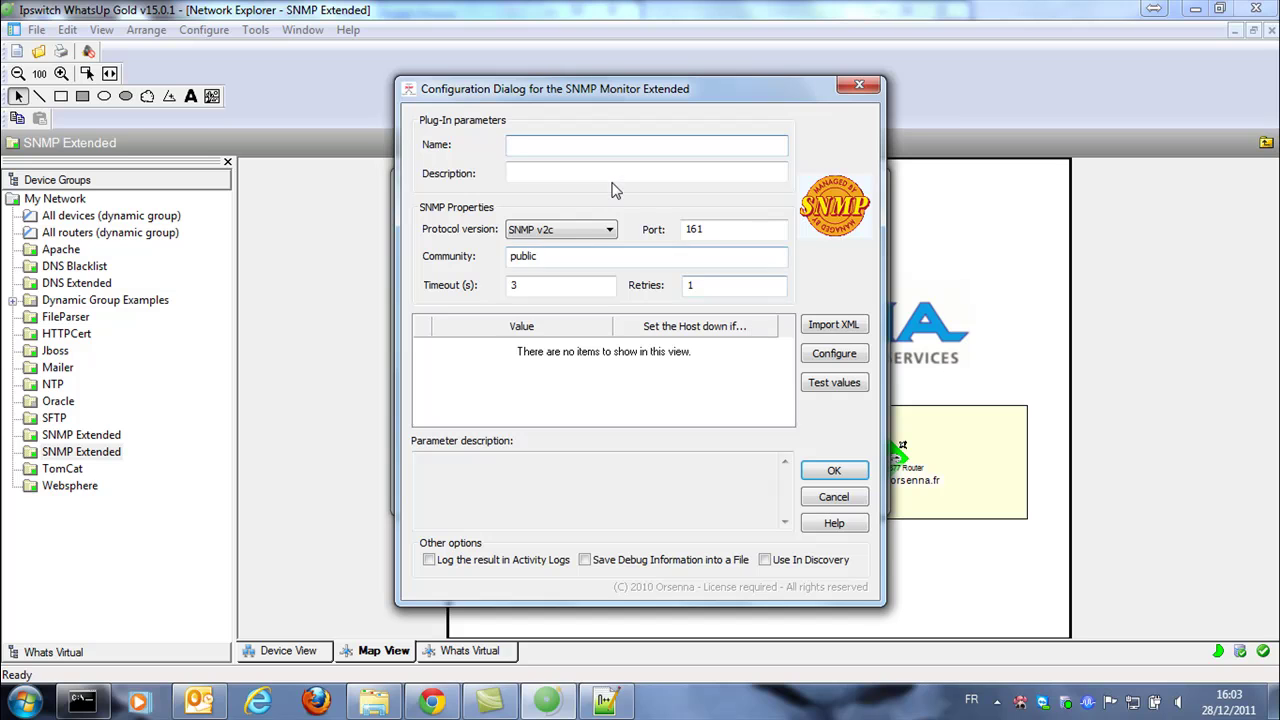
text(My new SNMP extended Monitor)
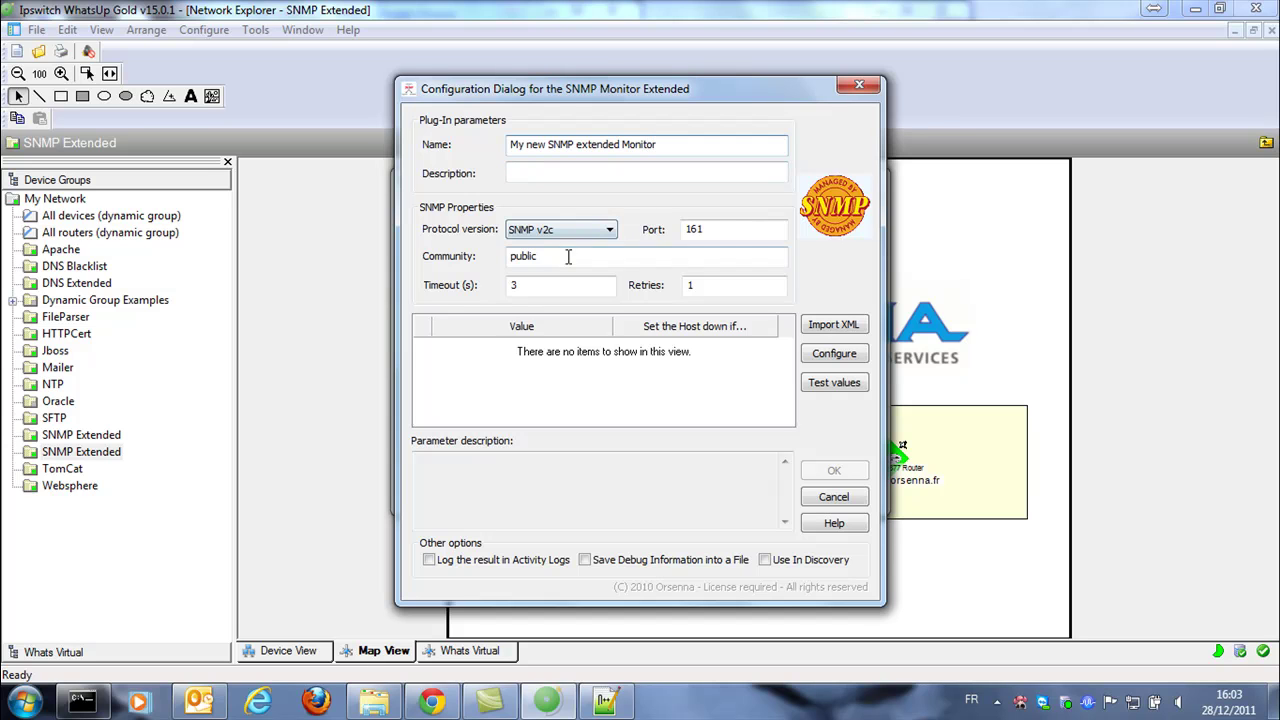
Import the Cisco.xml definitions into the monitor and view the parameter descriptions of Buffer Failures and Interface In Giants
click(822, 330)
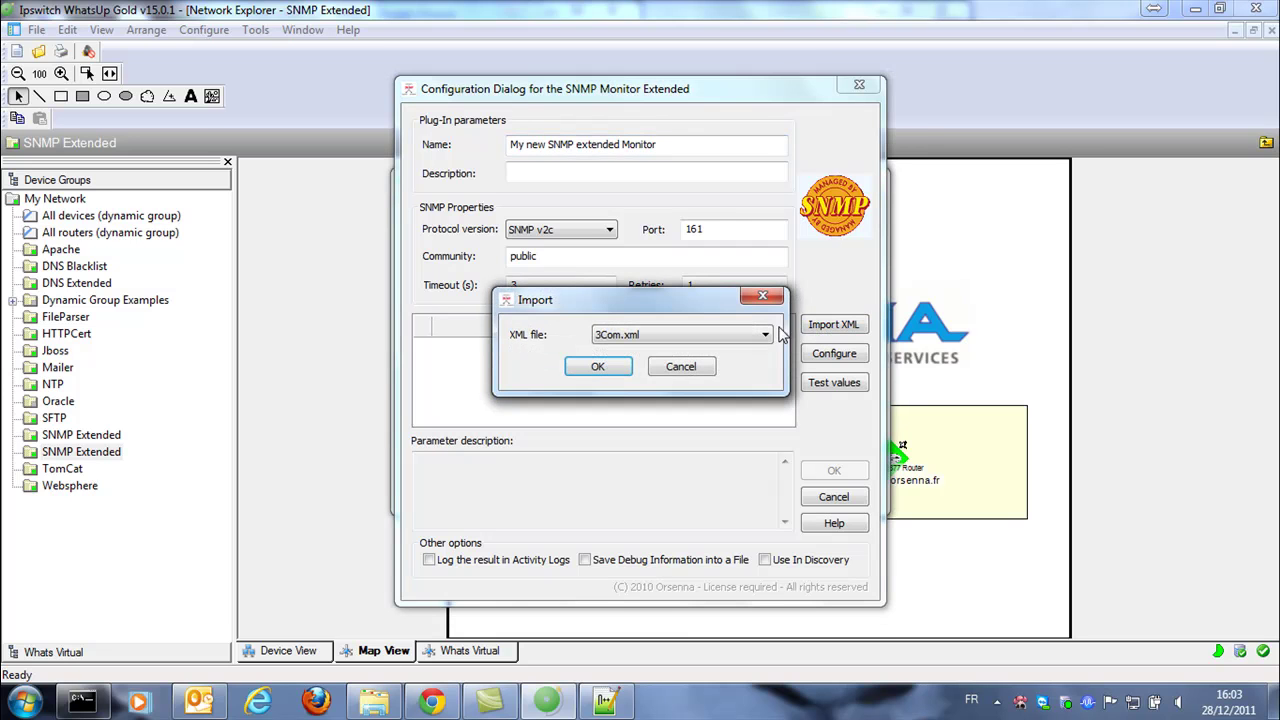
click(766, 336)
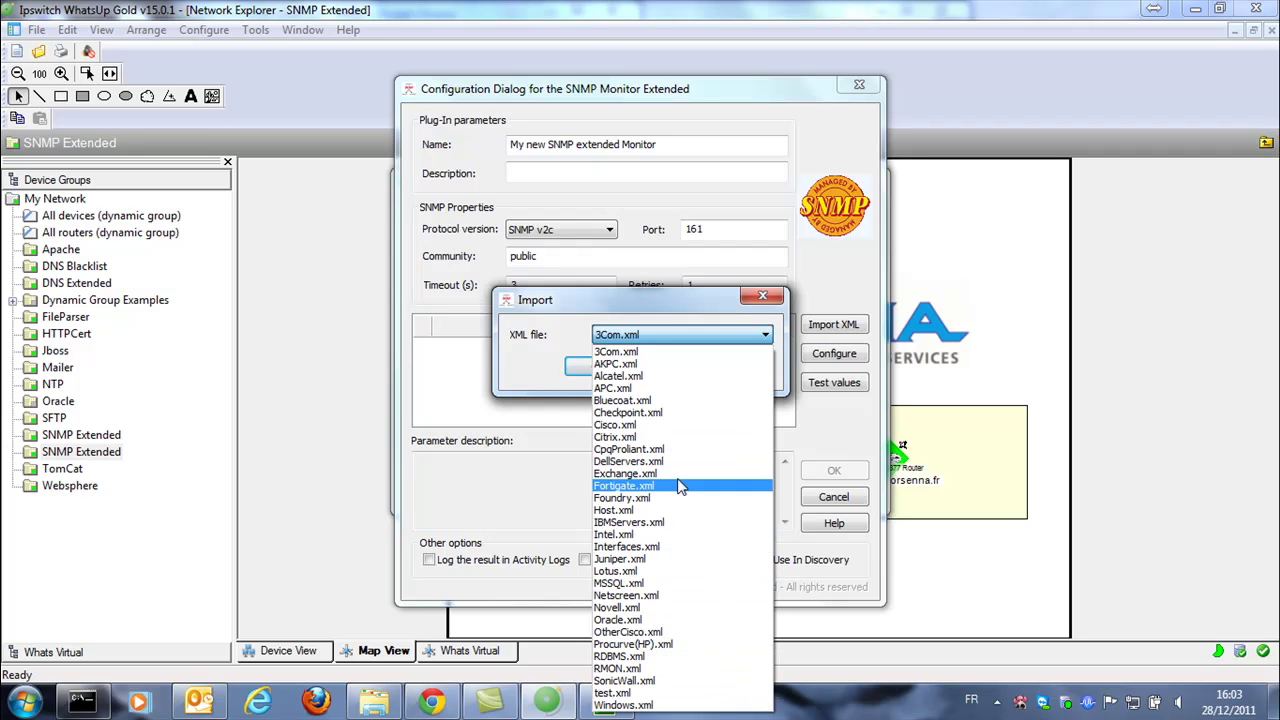
click(657, 428)
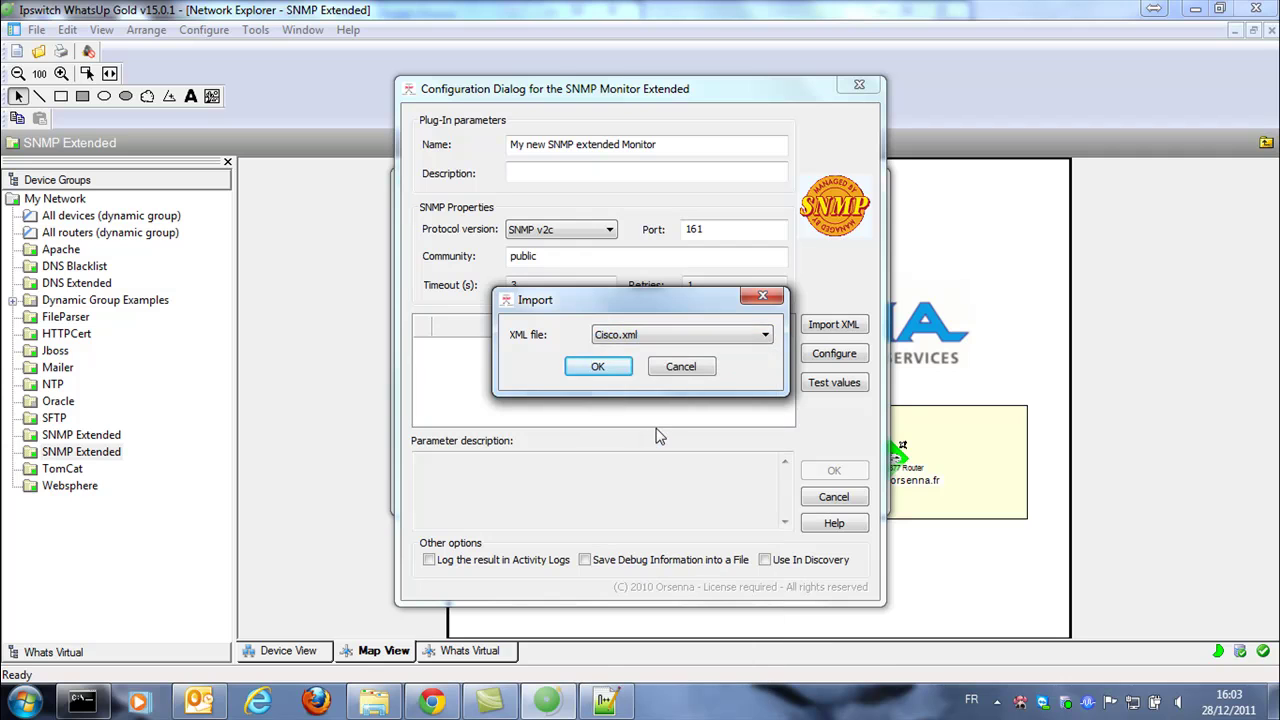
click(609, 367)
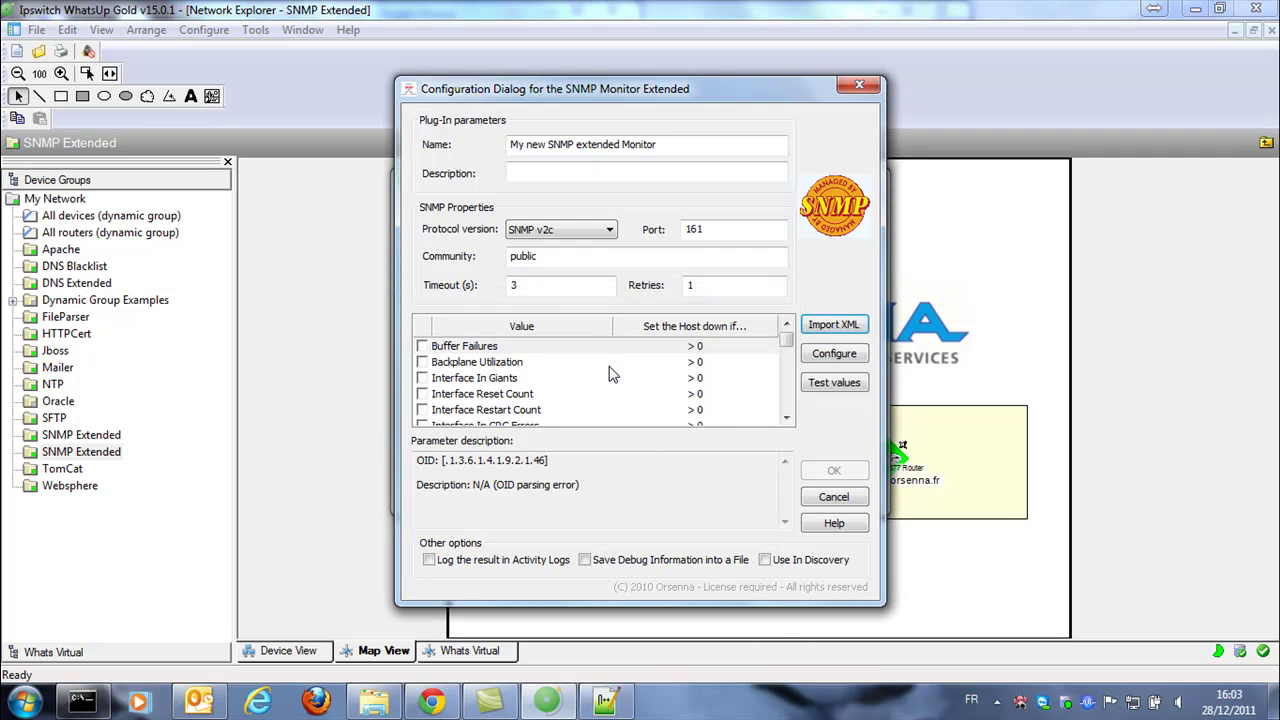
click(523, 349)
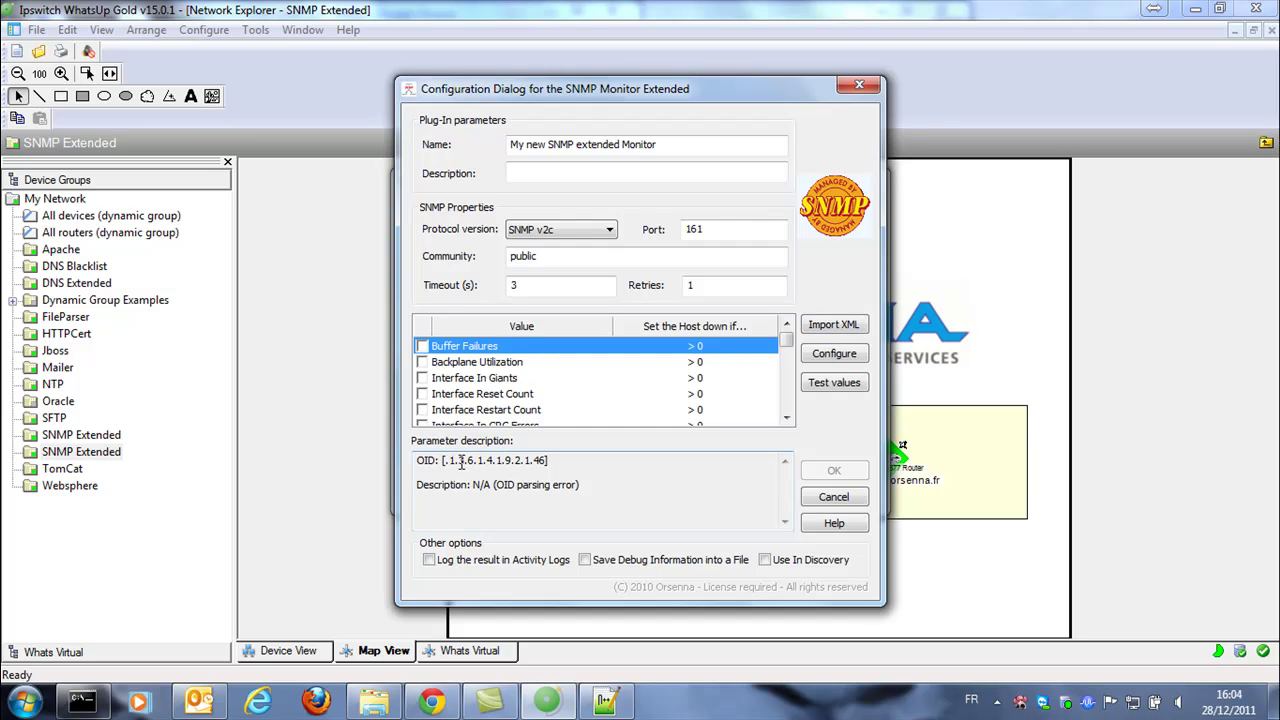
click(488, 379)
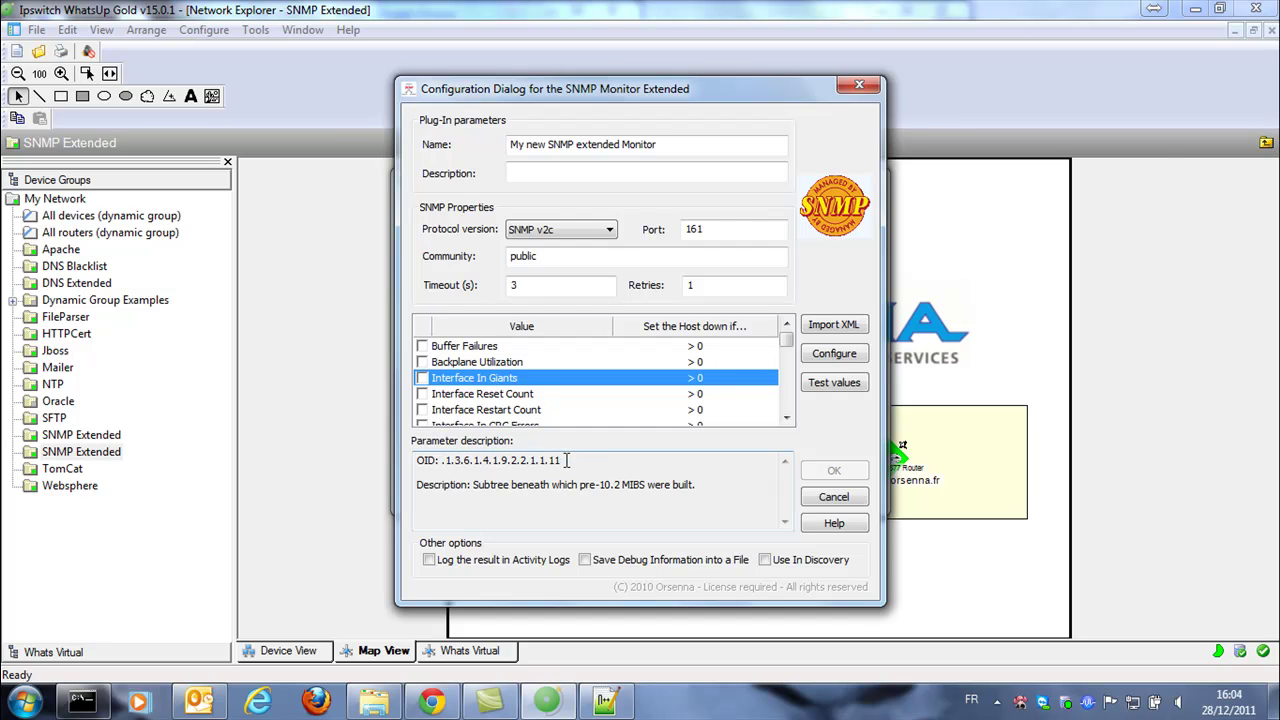
Switch to Windows Explorer and open Cisco.xml from the SNMP_XML folder in Notepad++
click(374, 701)
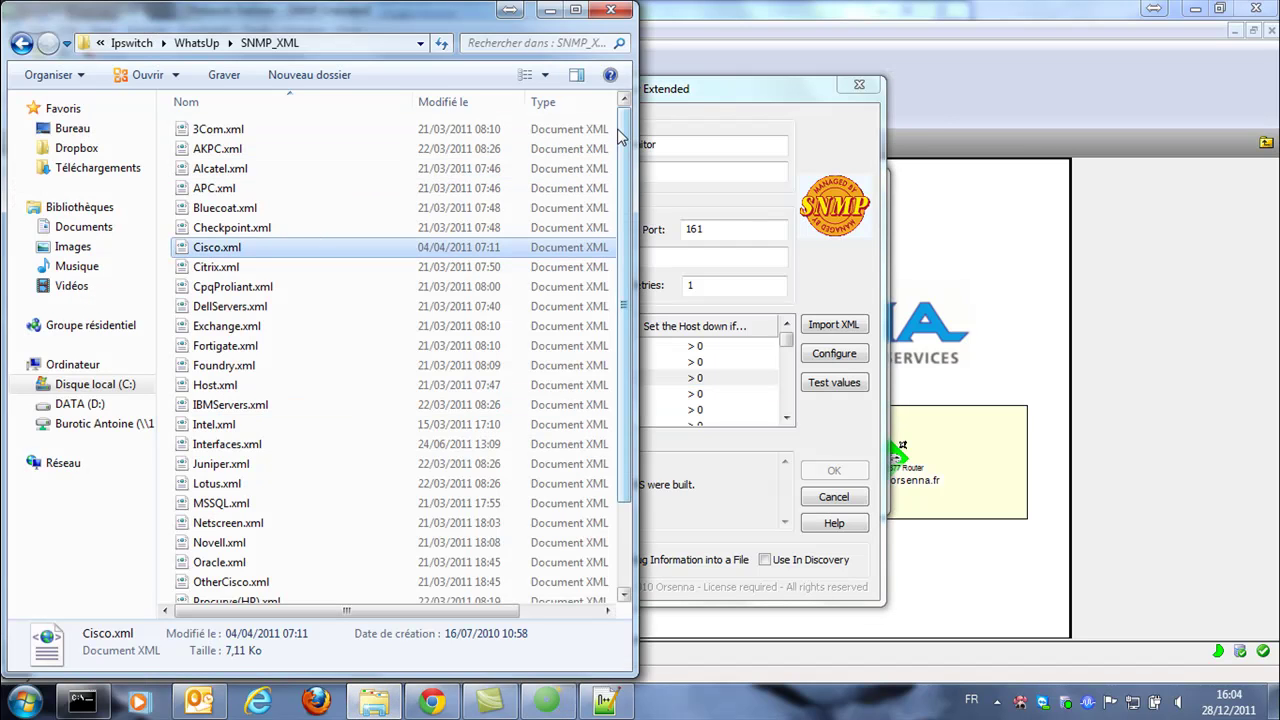
mouse_move(620, 140)
mouse_down()
mouse_move(638, 258)
mouse_move(630, 130)
mouse_up()
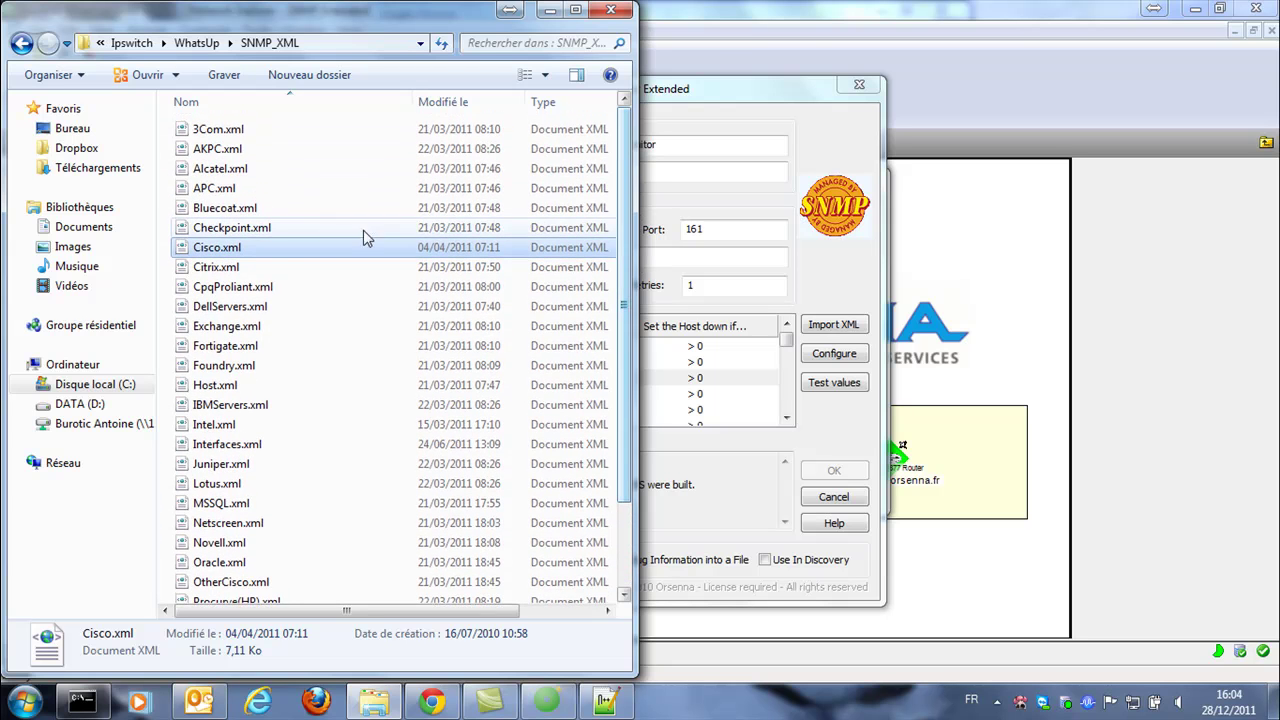
right_click(275, 248)
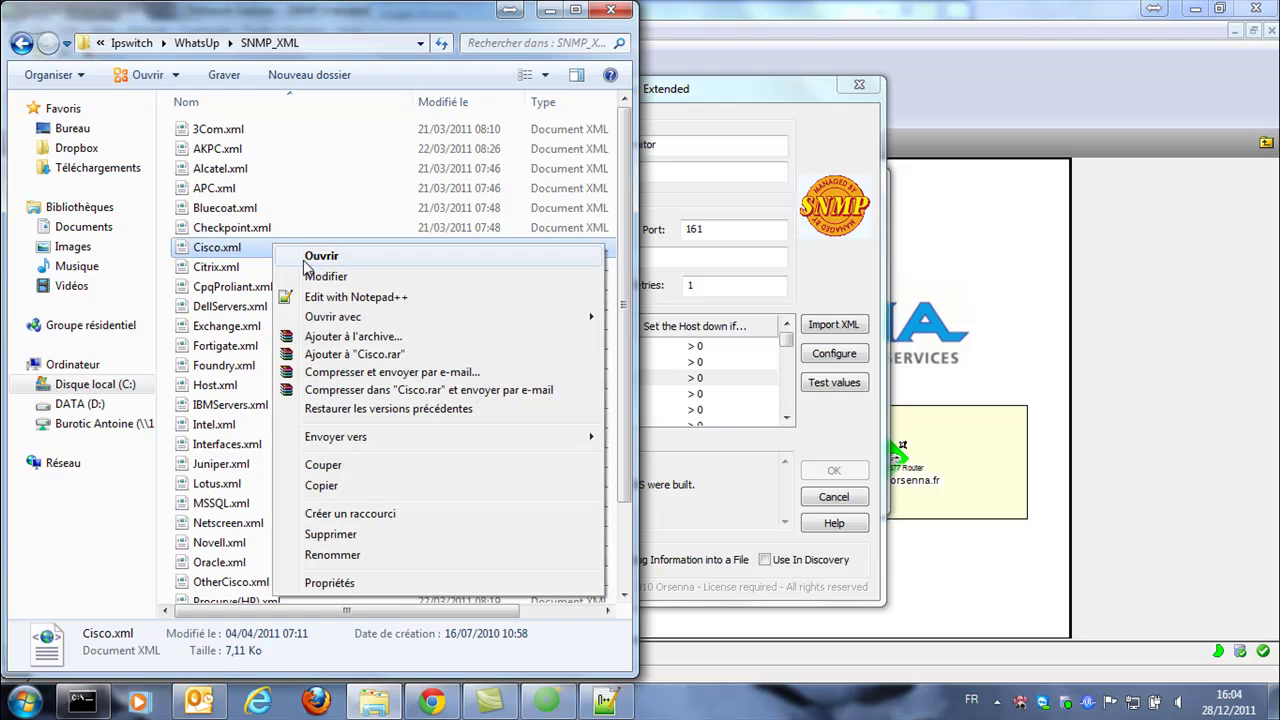
click(342, 298)
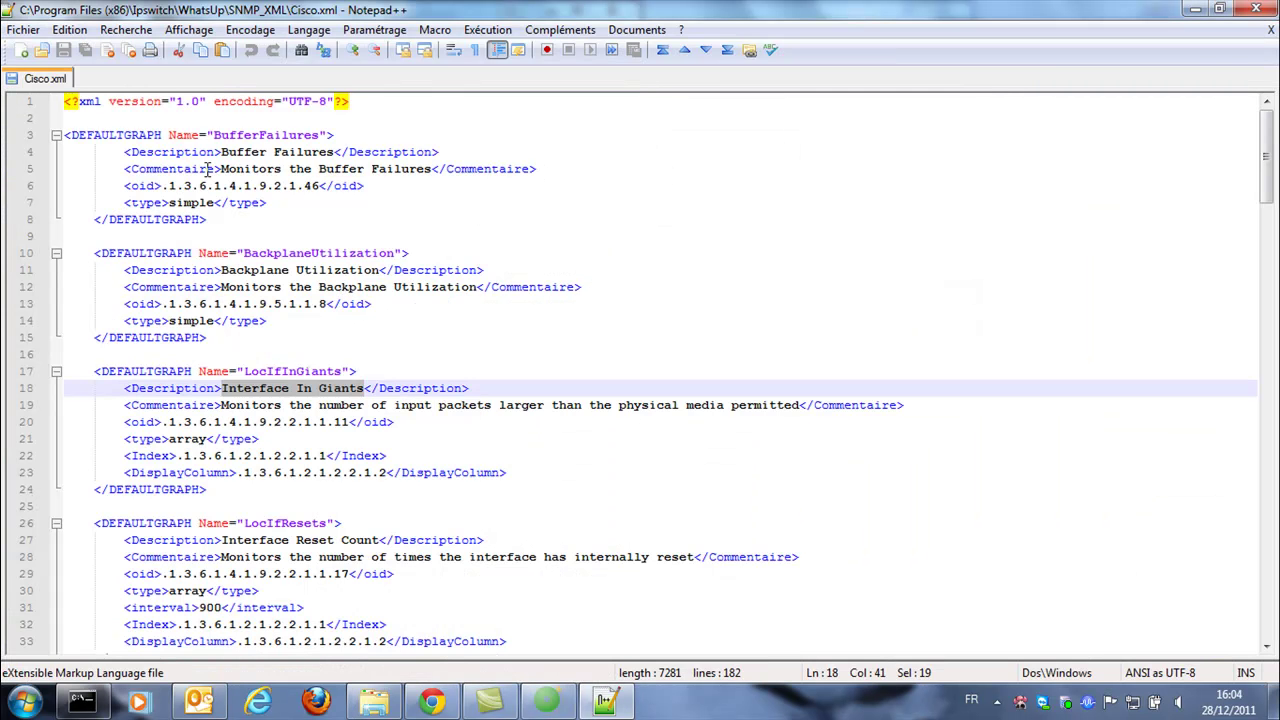
Examine the OID and type entries of the BufferFailures and LocIfInGiants definitions in Cisco.xml
drag(168, 186, 319, 186)
drag(168, 203, 216, 203)
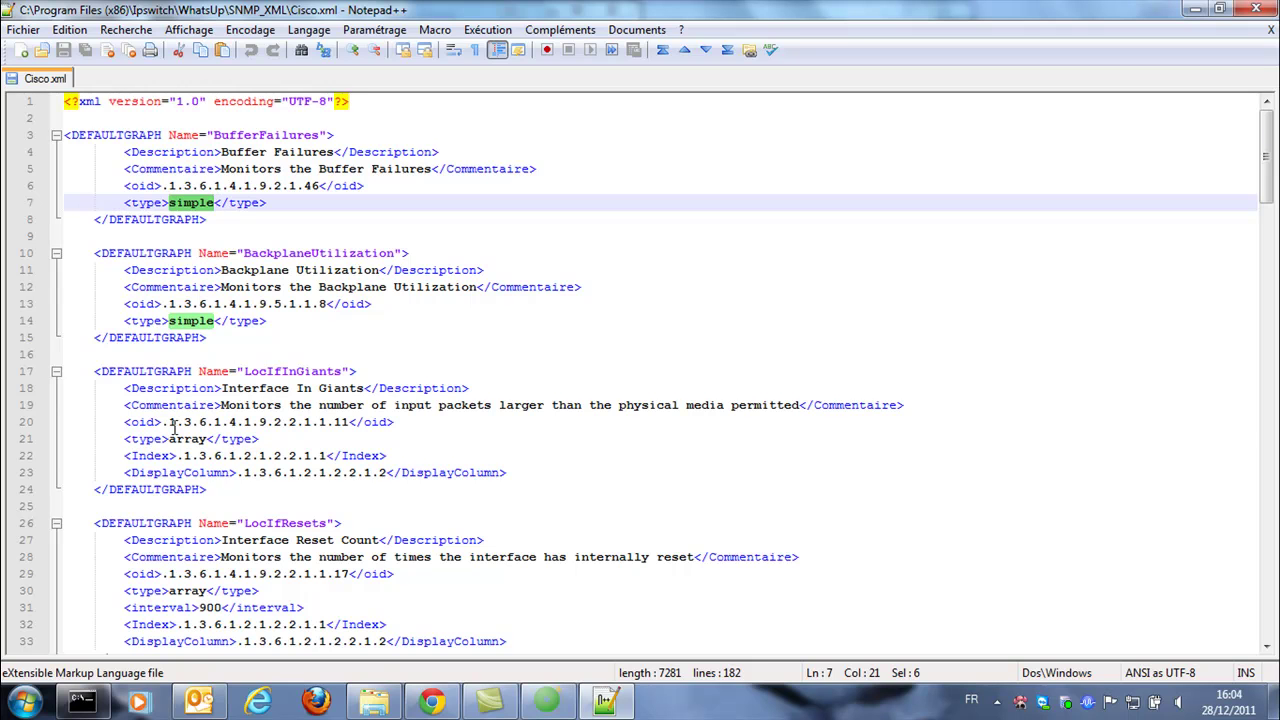
drag(164, 421, 350, 421)
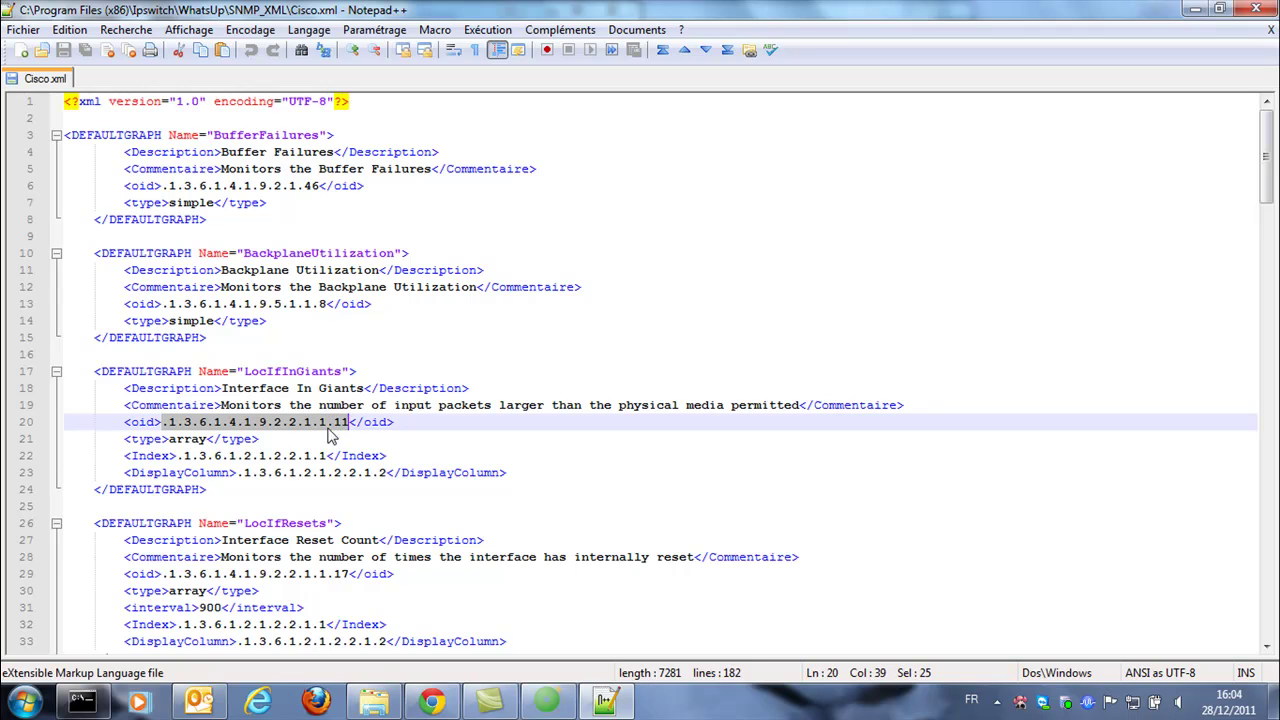
drag(168, 438, 210, 438)
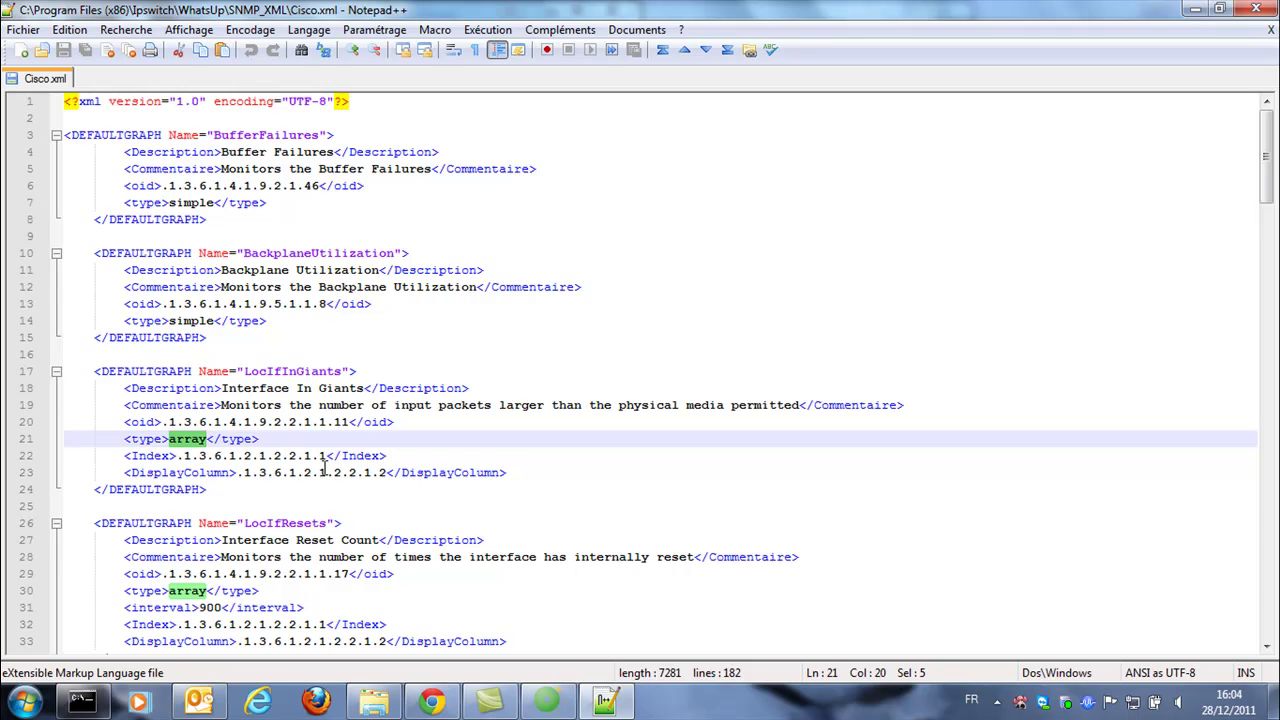
Switch back to WhatsUp Gold and test the imported values against the SNMP agent 192.168.1.251
click(557, 708)
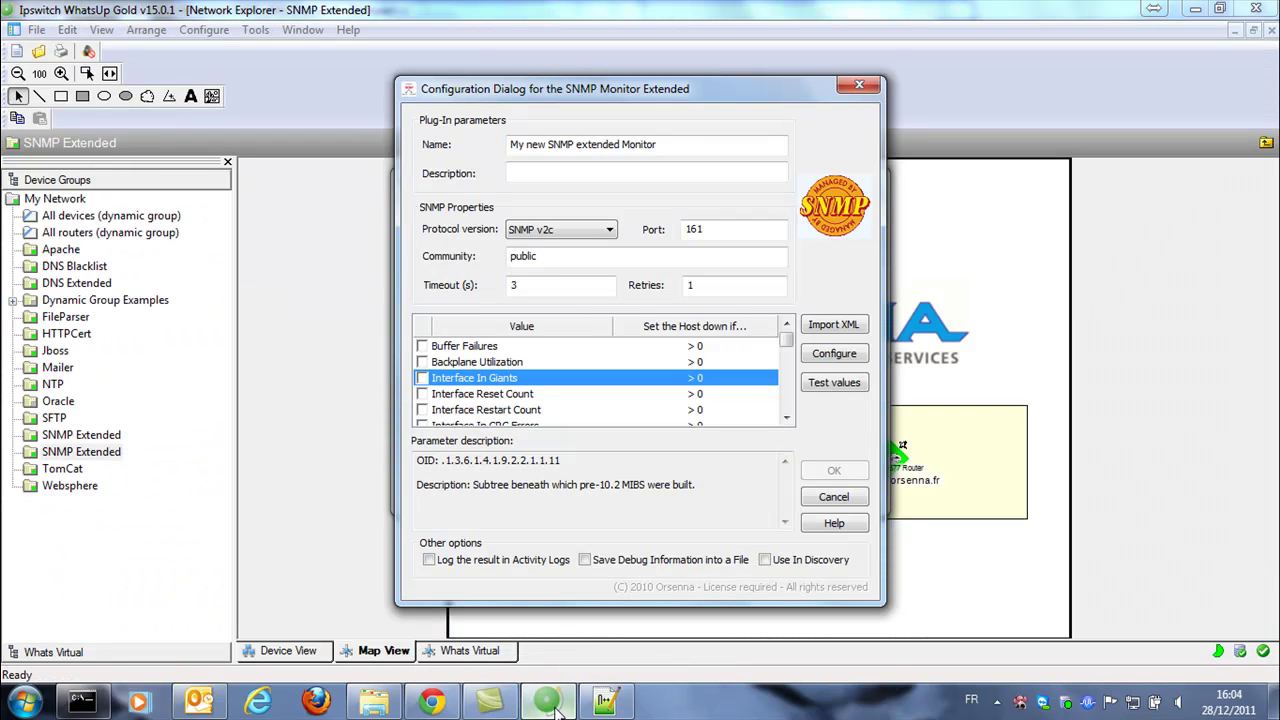
click(836, 386)
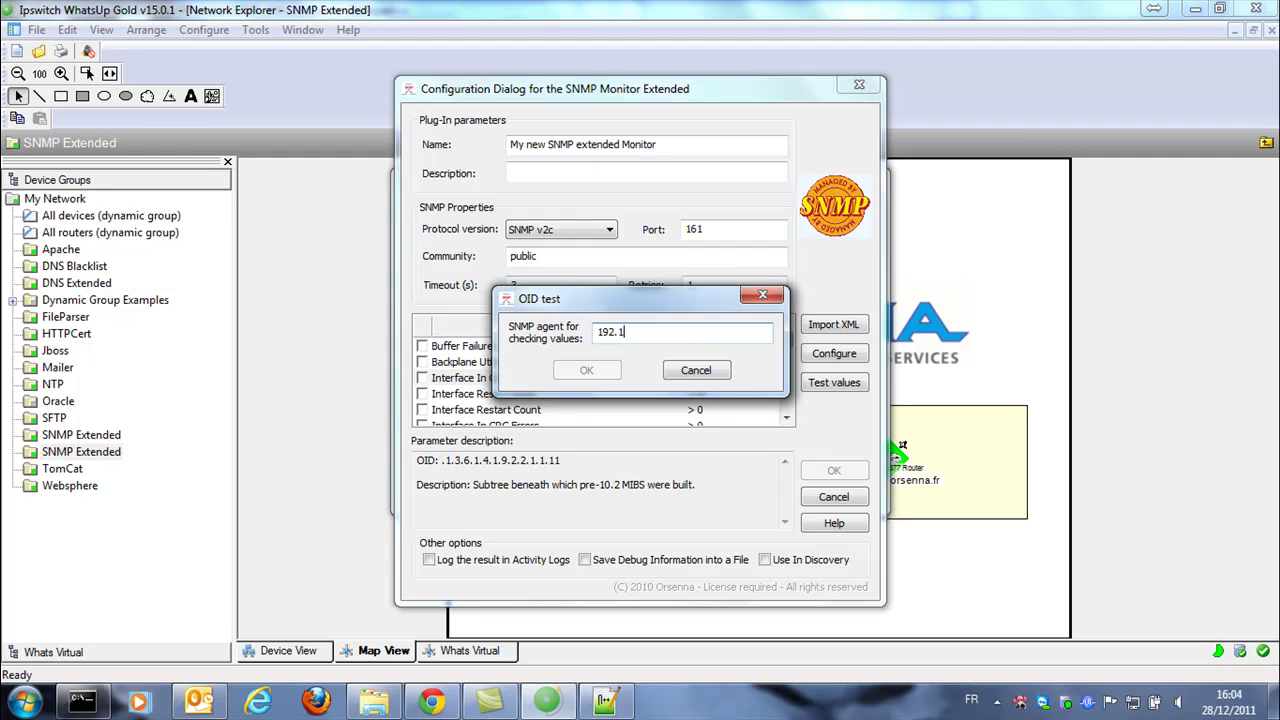
text(192.168.1.251)
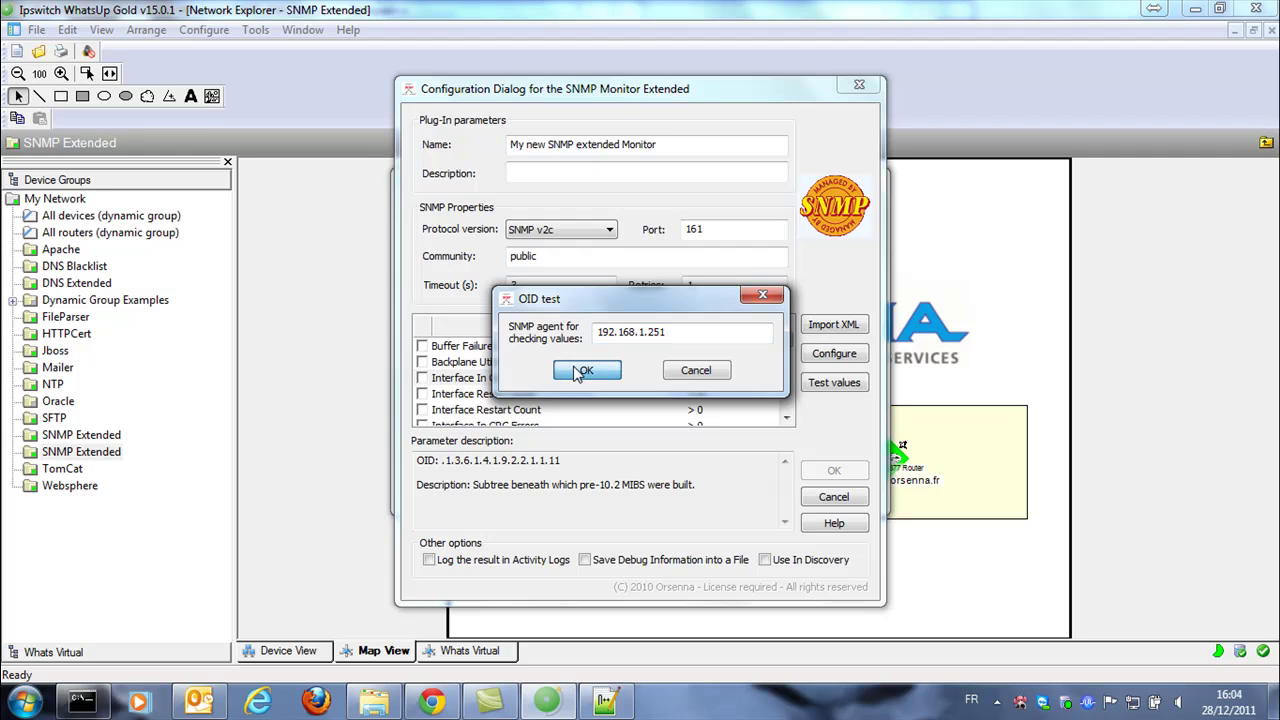
click(580, 371)
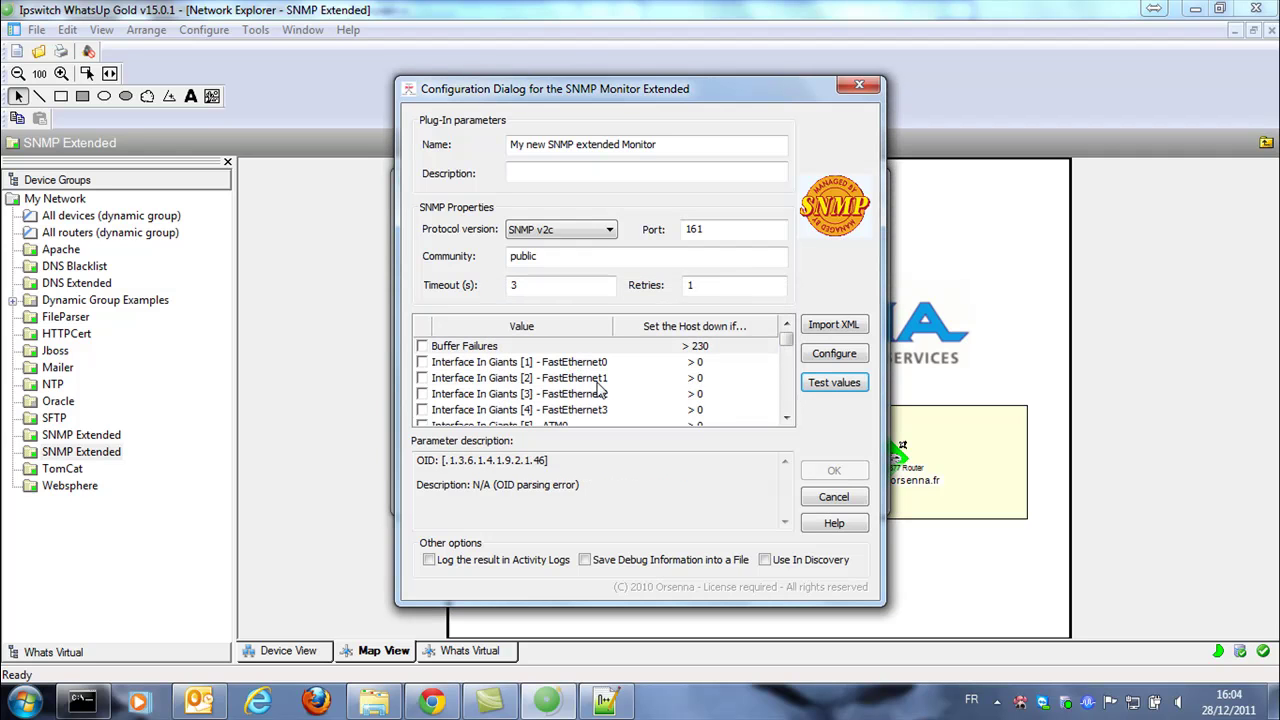
Review the OIDs and descriptions of Buffer Failures and the Interface In Giants values for FastEthernet0 through FastEthernet3
click(497, 346)
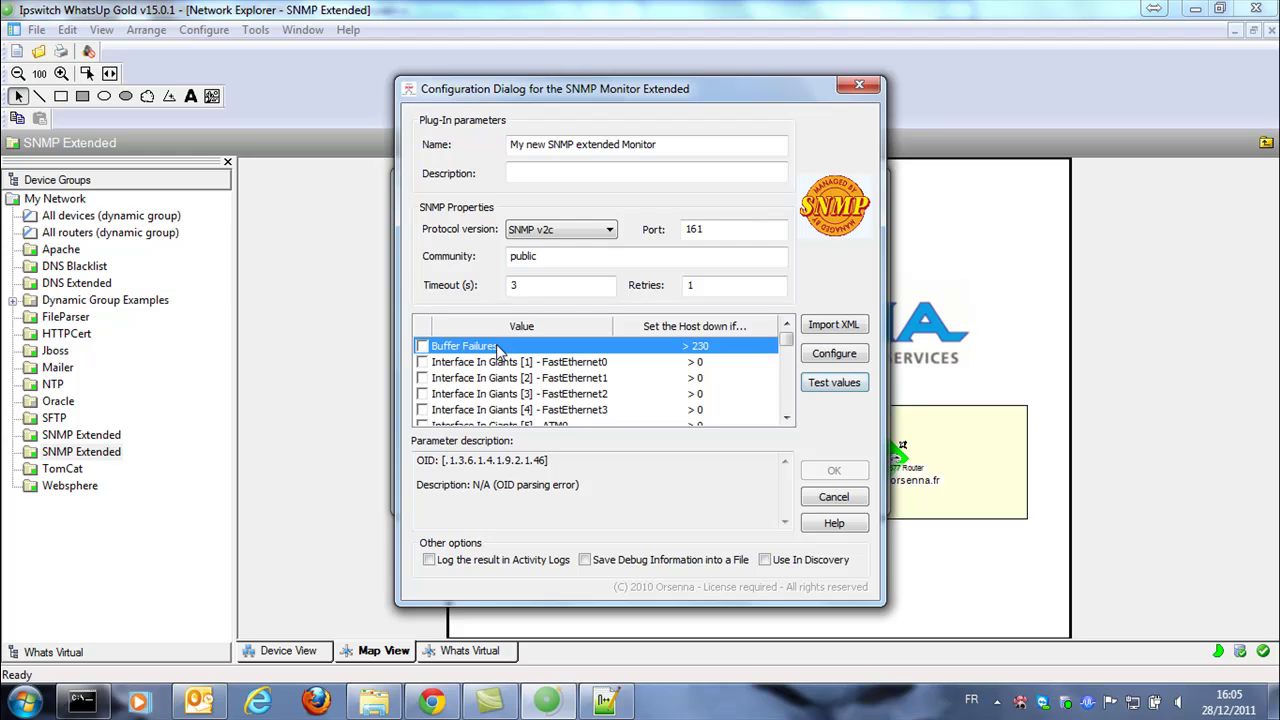
drag(446, 460, 536, 460)
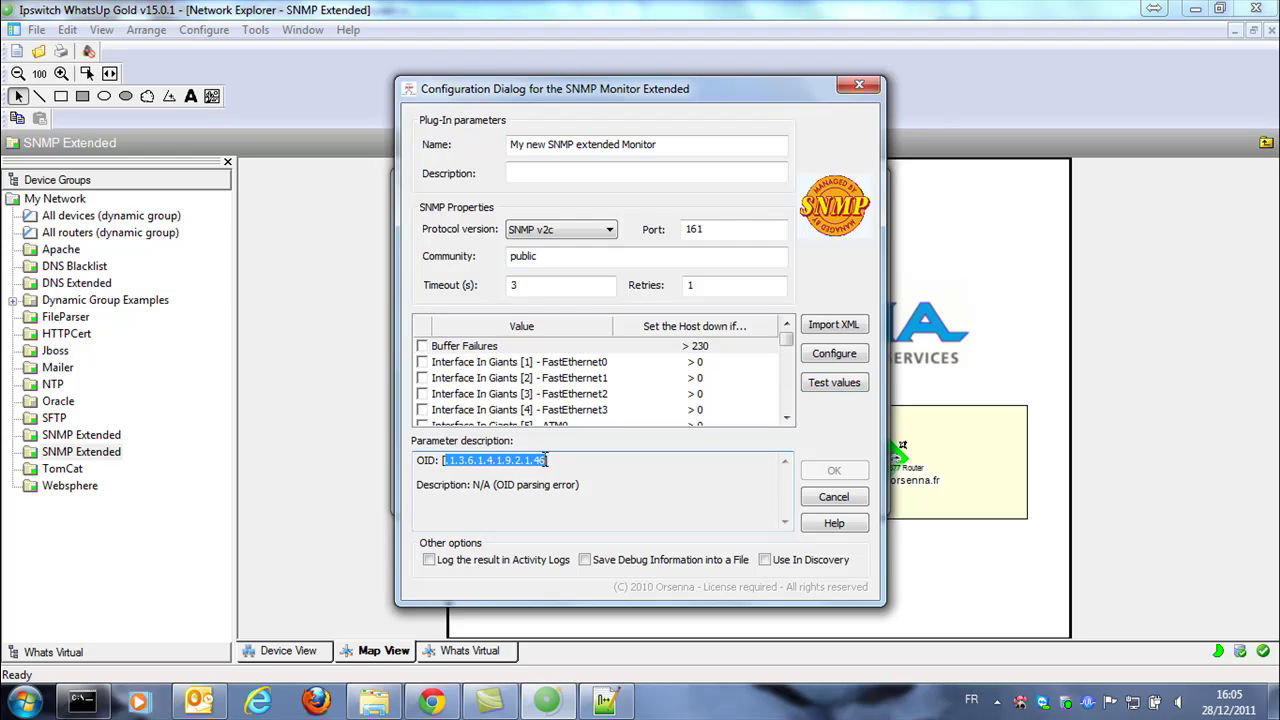
click(515, 364)
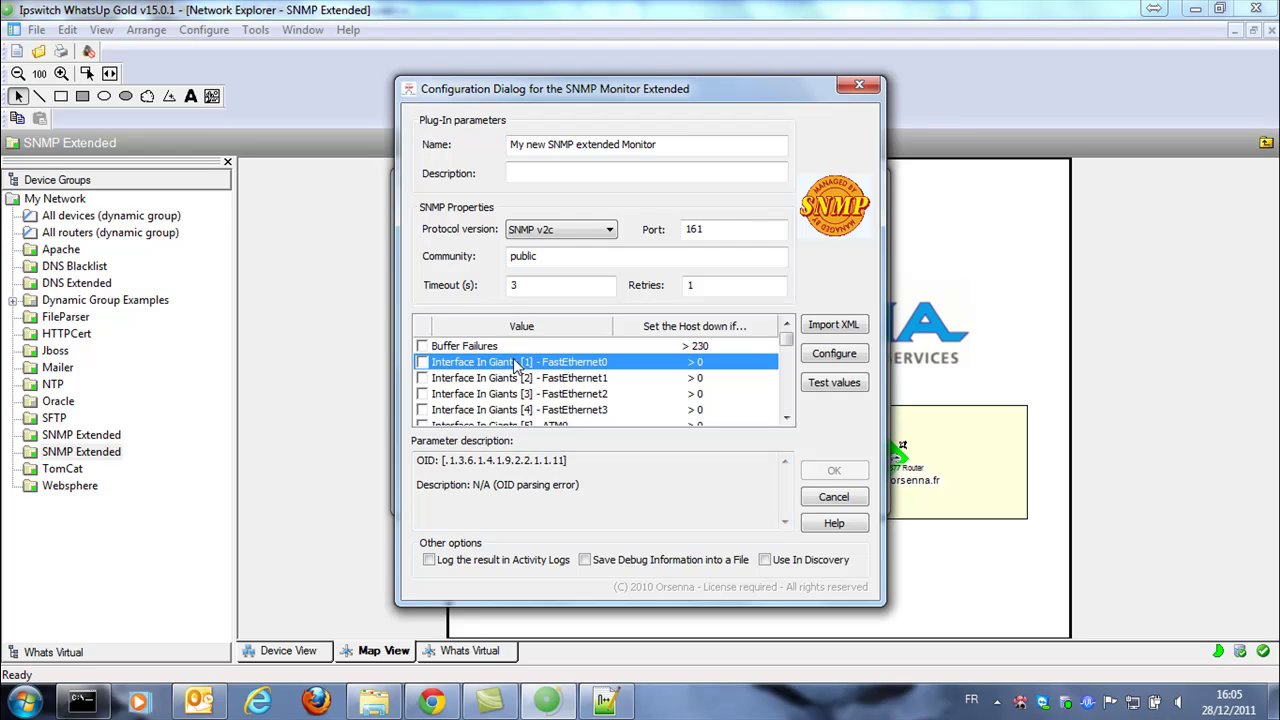
click(518, 380)
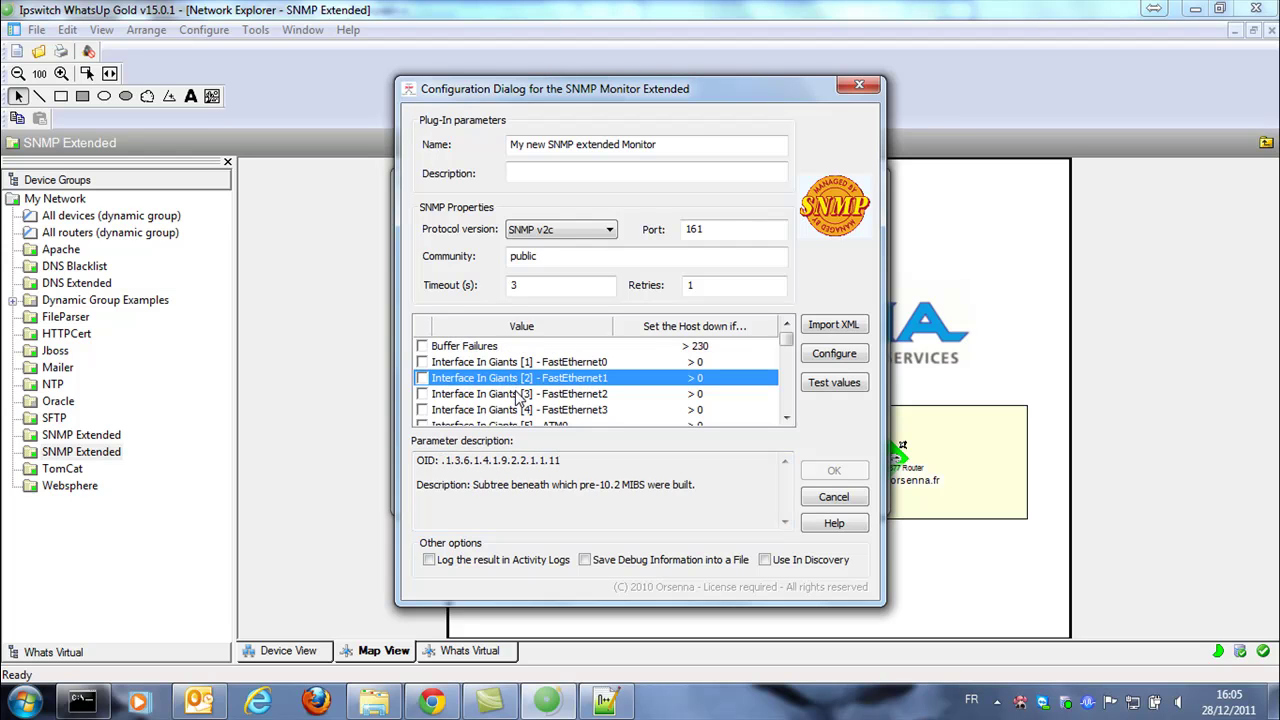
click(519, 396)
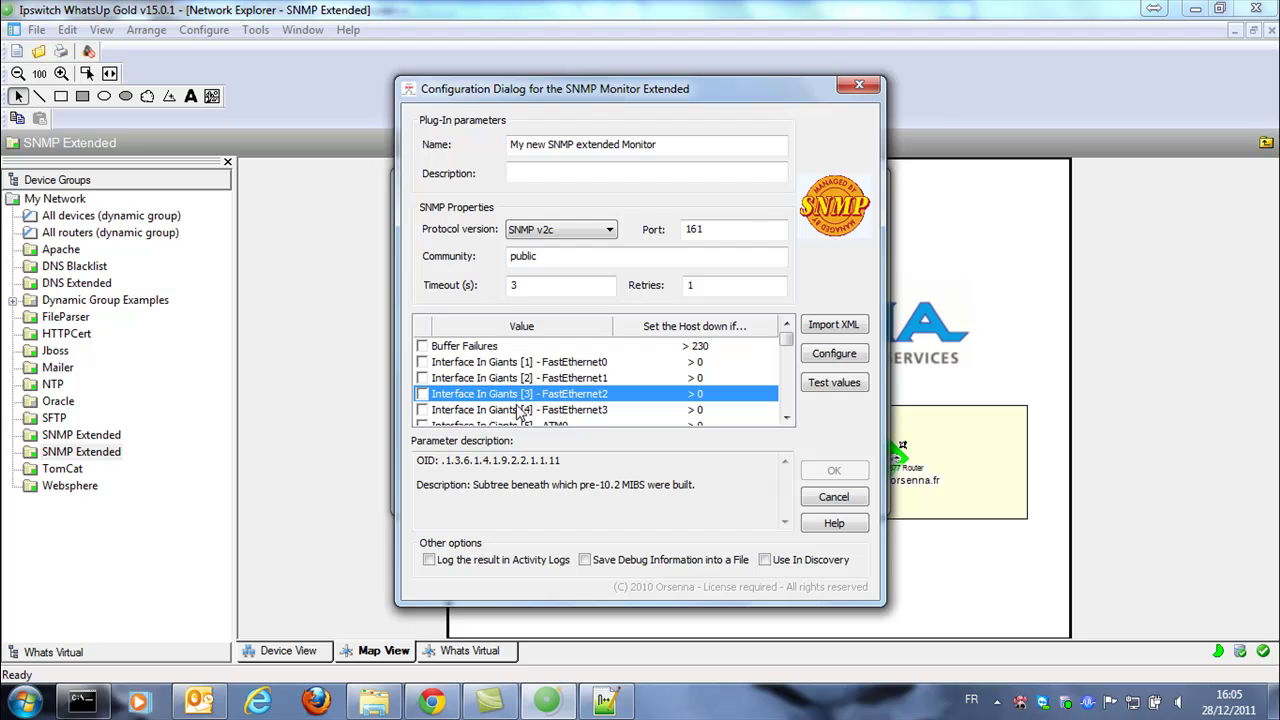
click(519, 411)
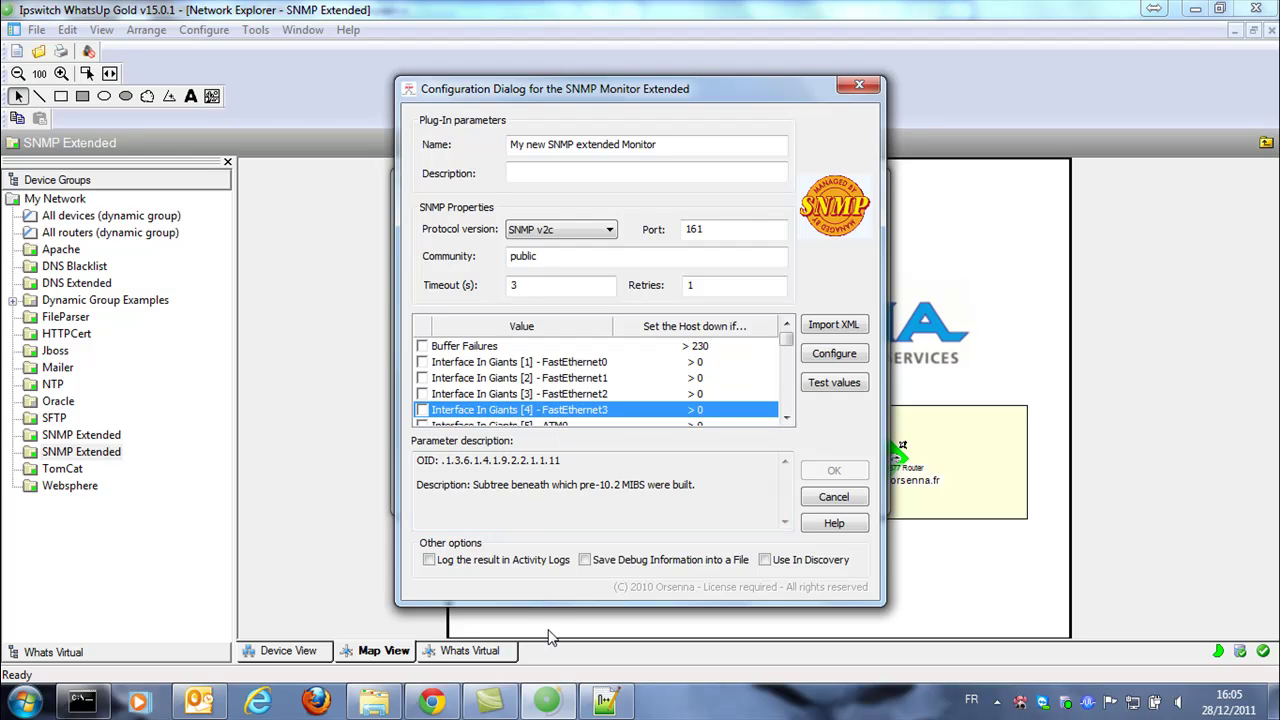
Check the type entry of LocIfInGiants in Cisco.xml in Notepad++ and return to the monitor configuration in WhatsUp Gold
click(607, 700)
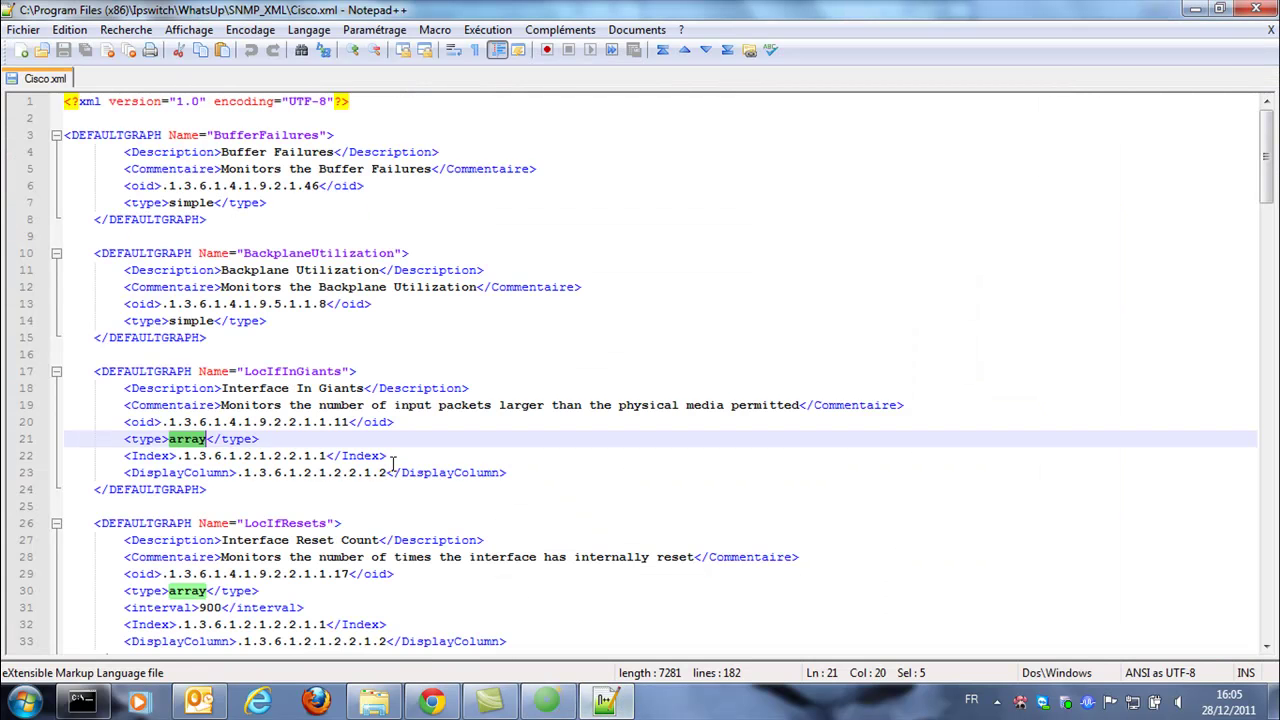
drag(171, 438, 207, 439)
click(552, 702)
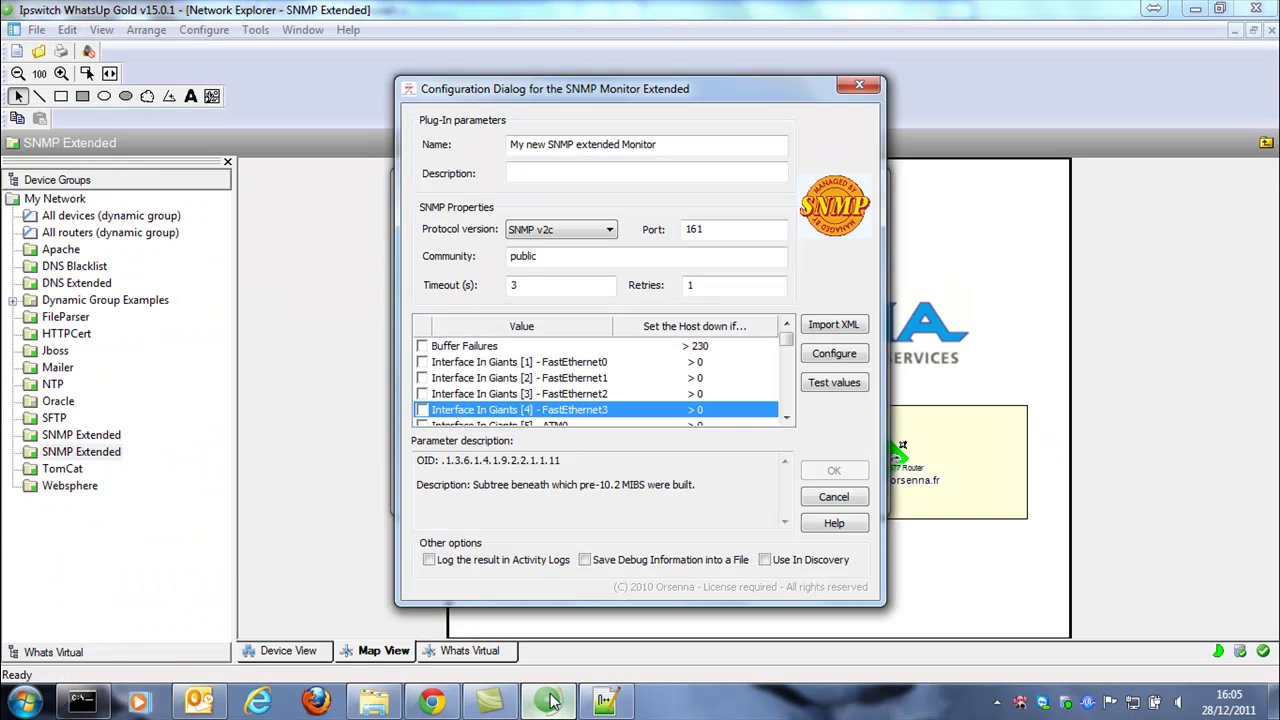
Set the Buffer Failures down threshold to greater than 350 and enable that value for monitoring
click(487, 347)
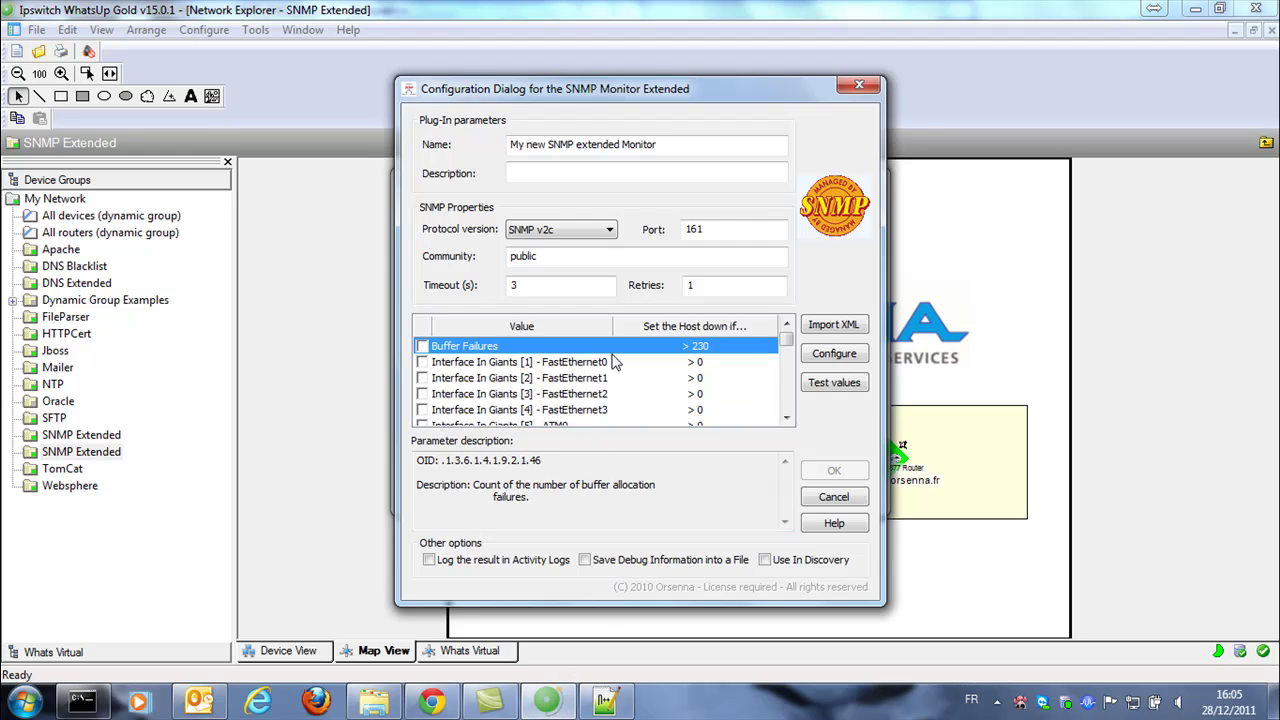
click(829, 361)
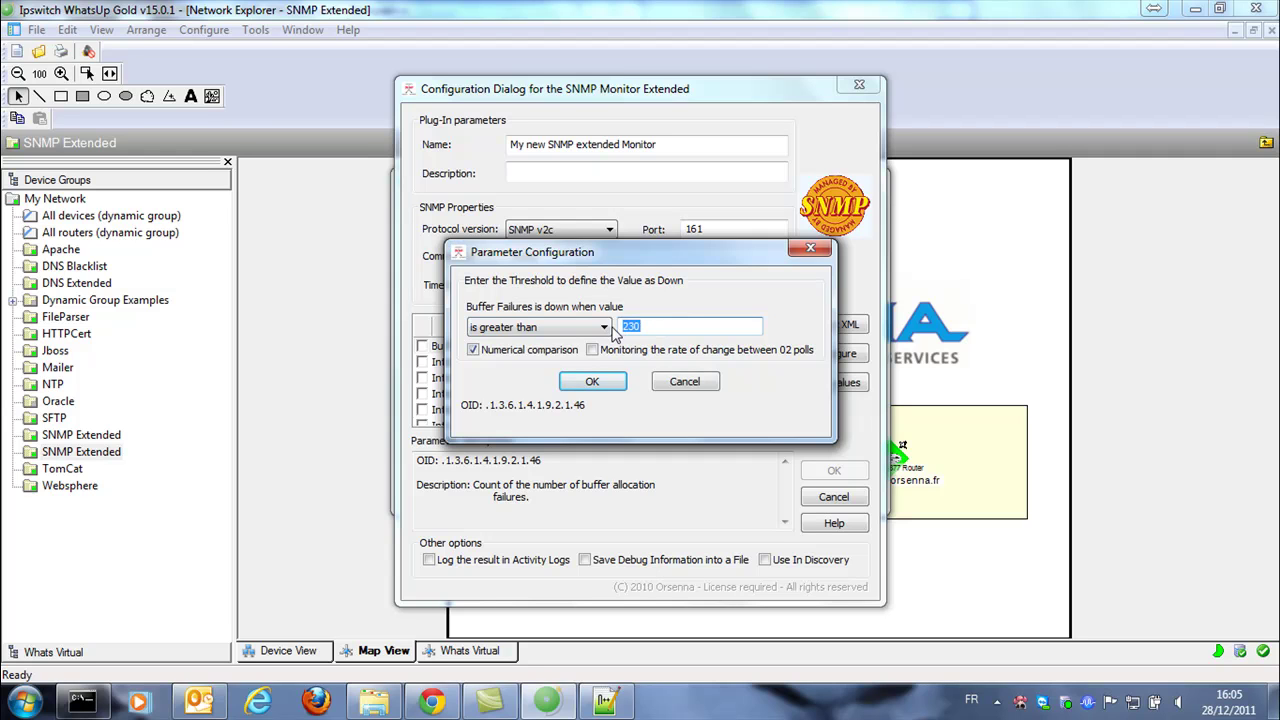
text(3)
click(604, 385)
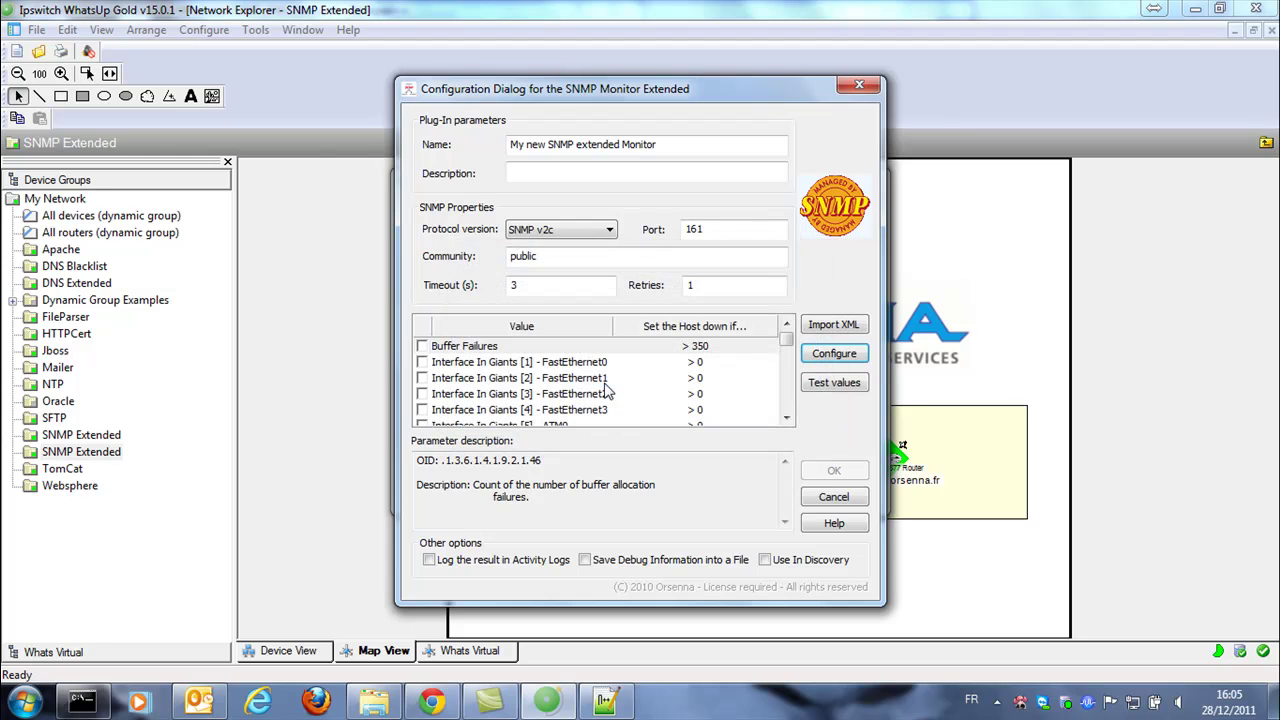
click(422, 345)
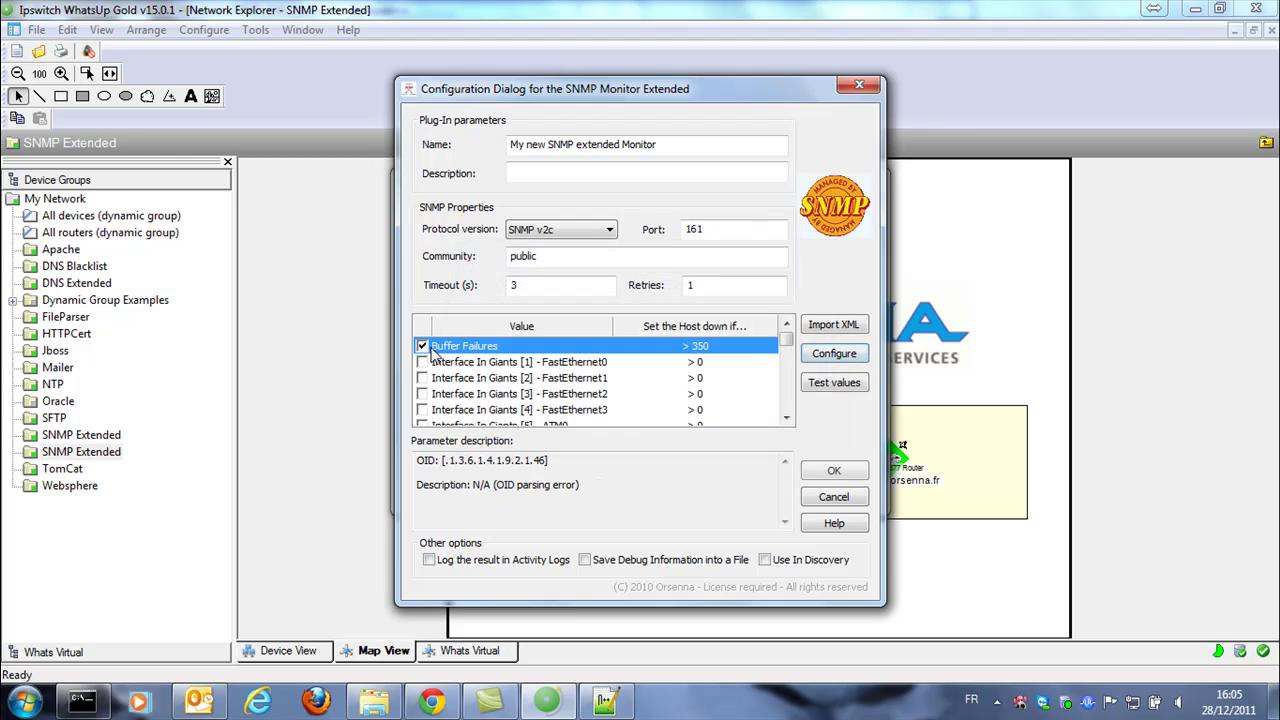
Save the SNMP extended monitor configuration and choose CISCO_877.orsenna.fr from the SNMP Extended group as its test device
drag(787, 340, 800, 426)
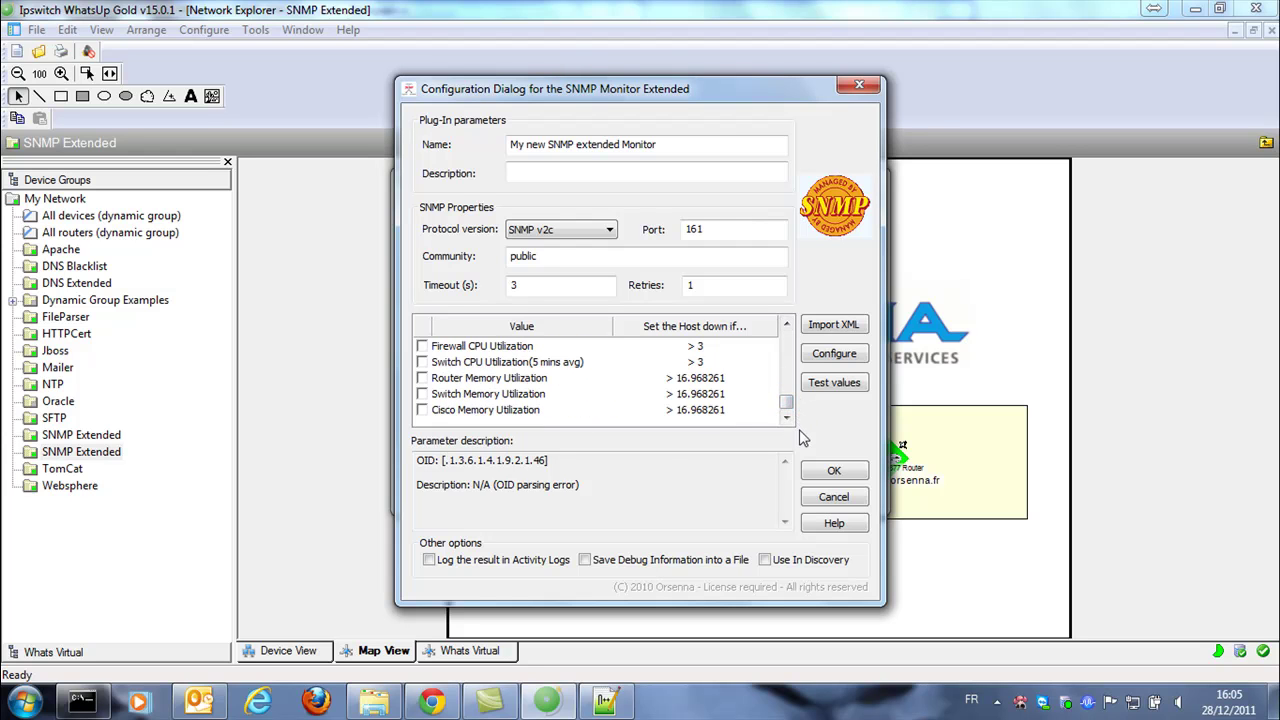
click(830, 472)
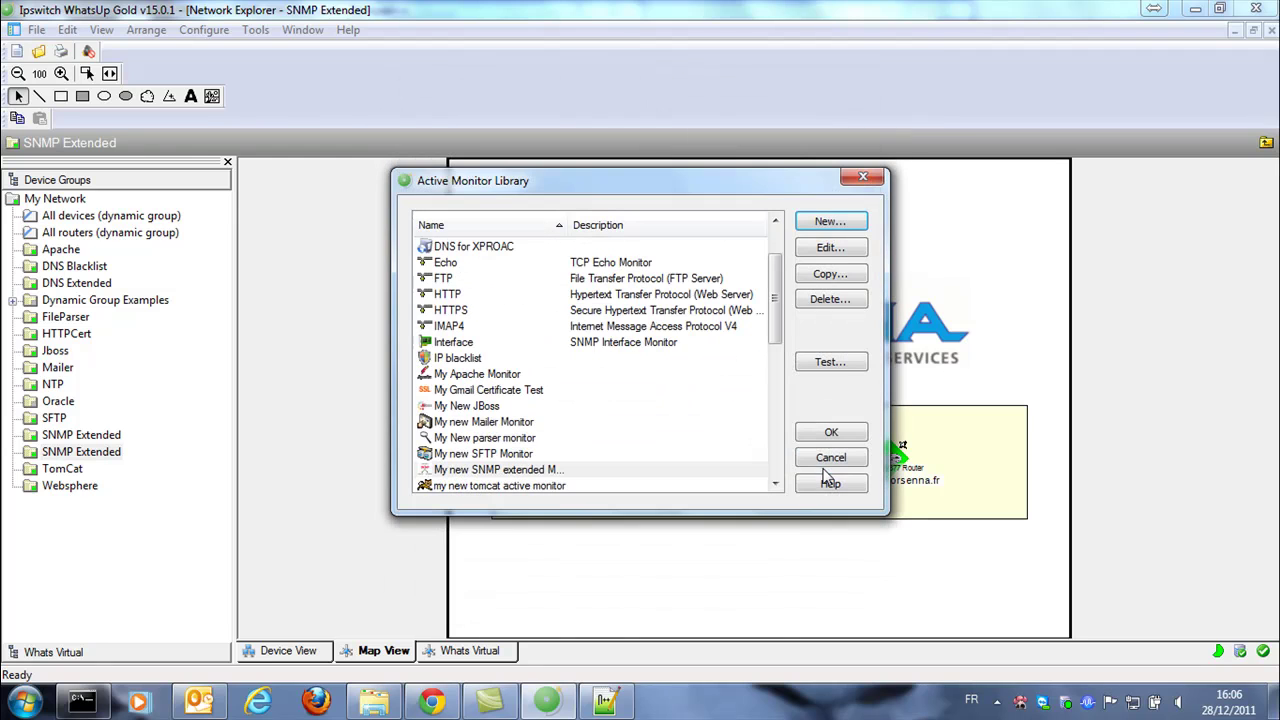
click(830, 362)
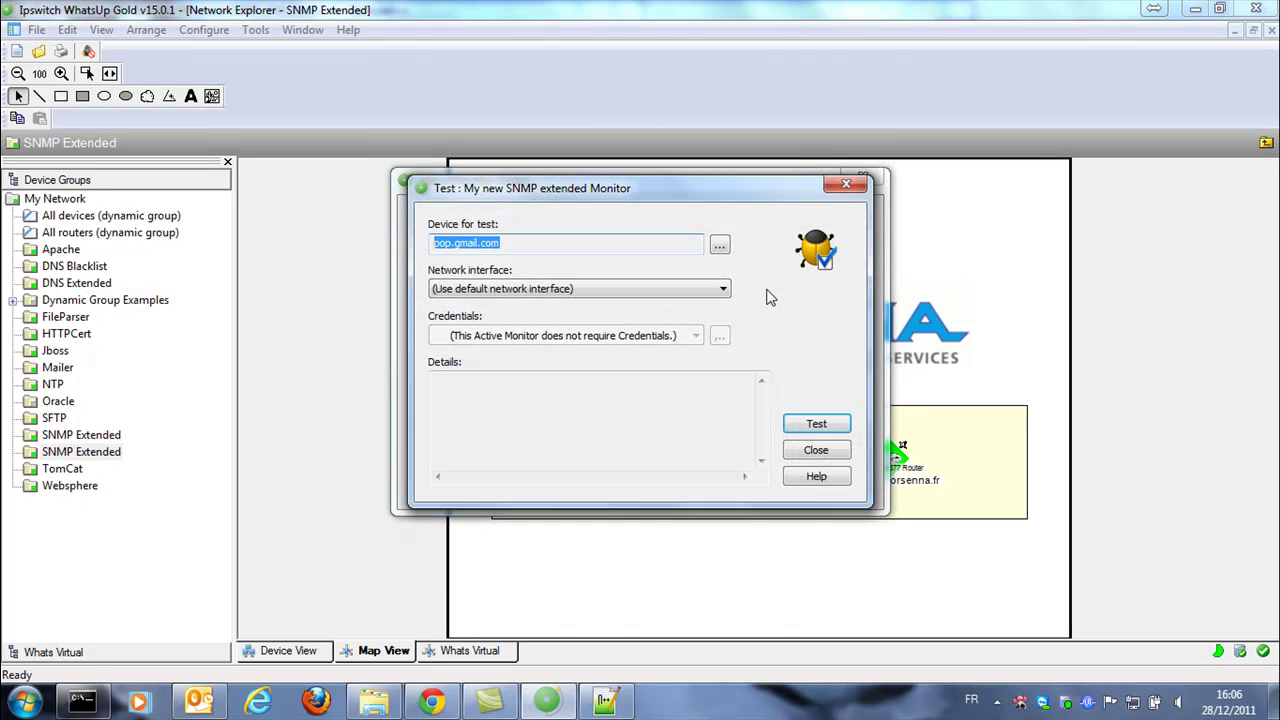
click(722, 247)
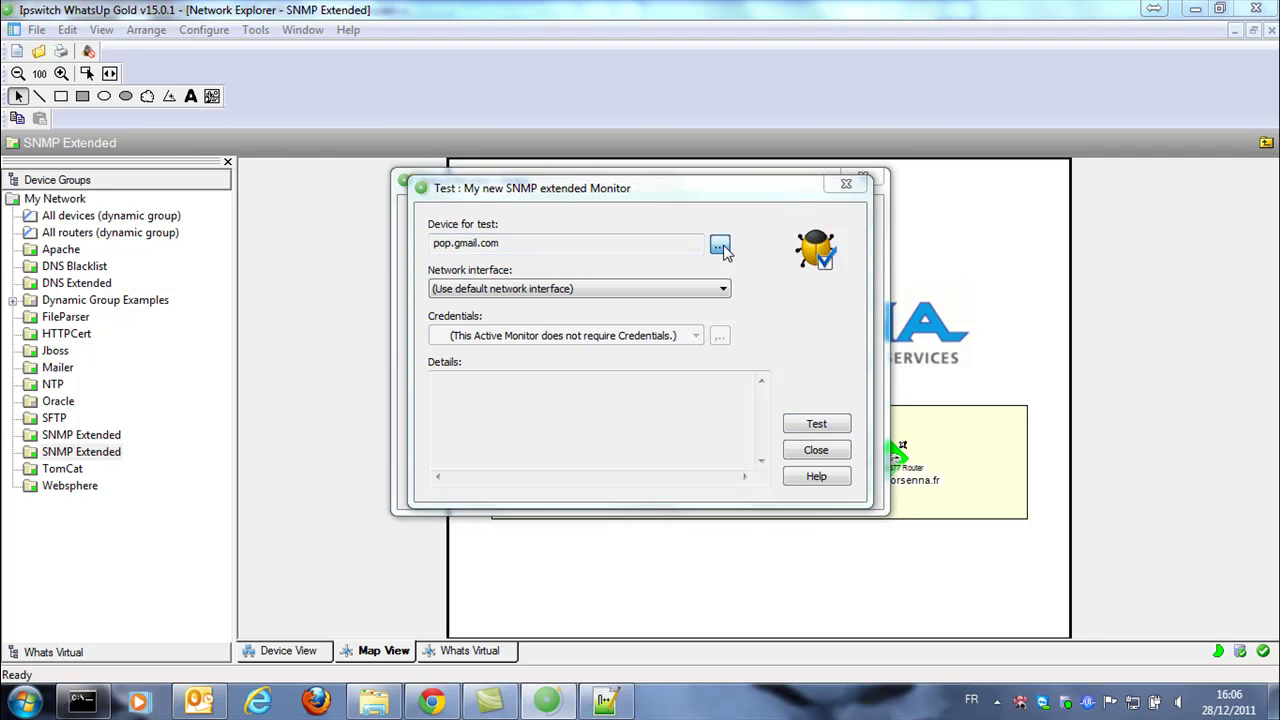
click(424, 189)
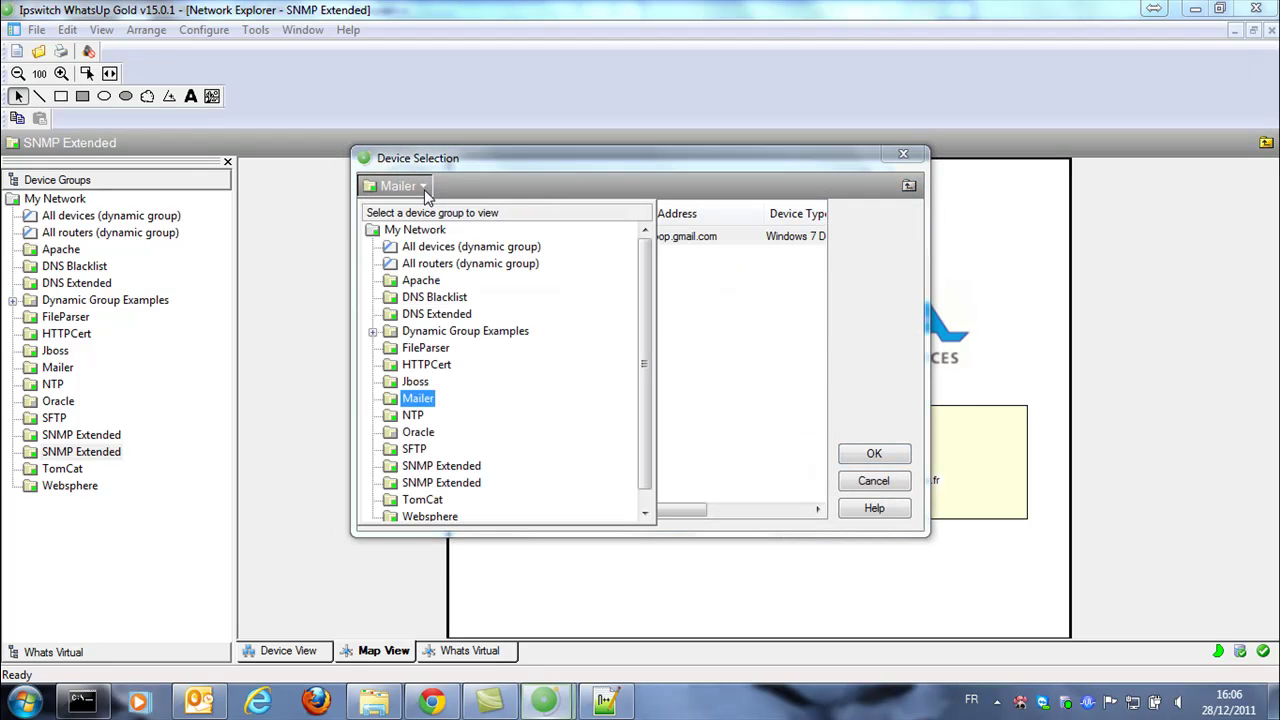
click(456, 483)
double_click(465, 237)
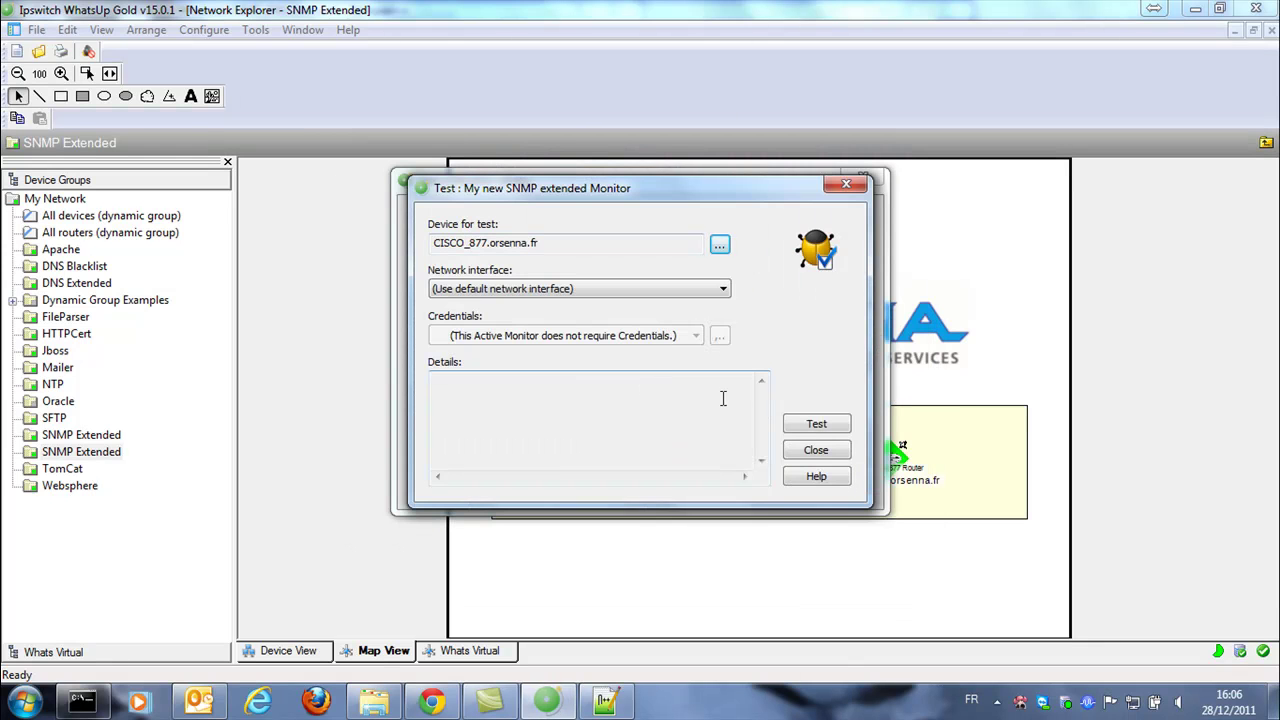
Run the monitor test on the selected Cisco device, then accept the Active Monitor Library with the new monitor
click(806, 424)
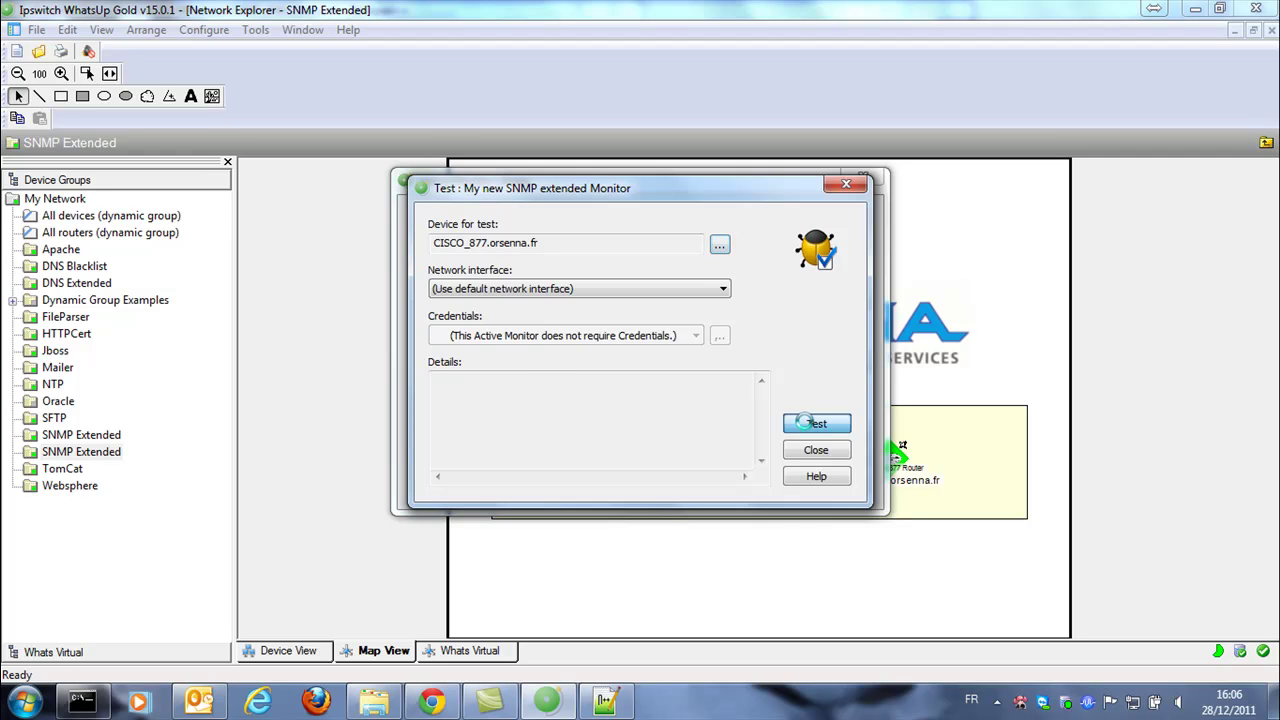
drag(651, 397, 410, 366)
click(812, 451)
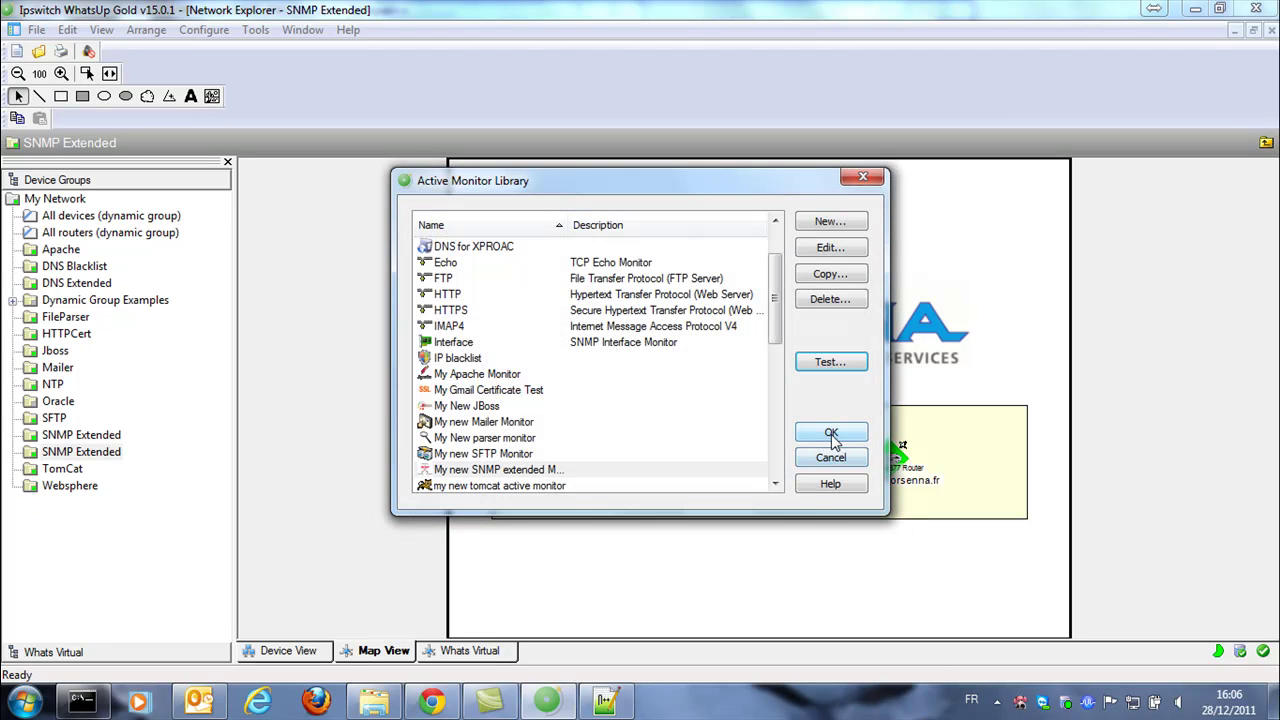
click(831, 436)
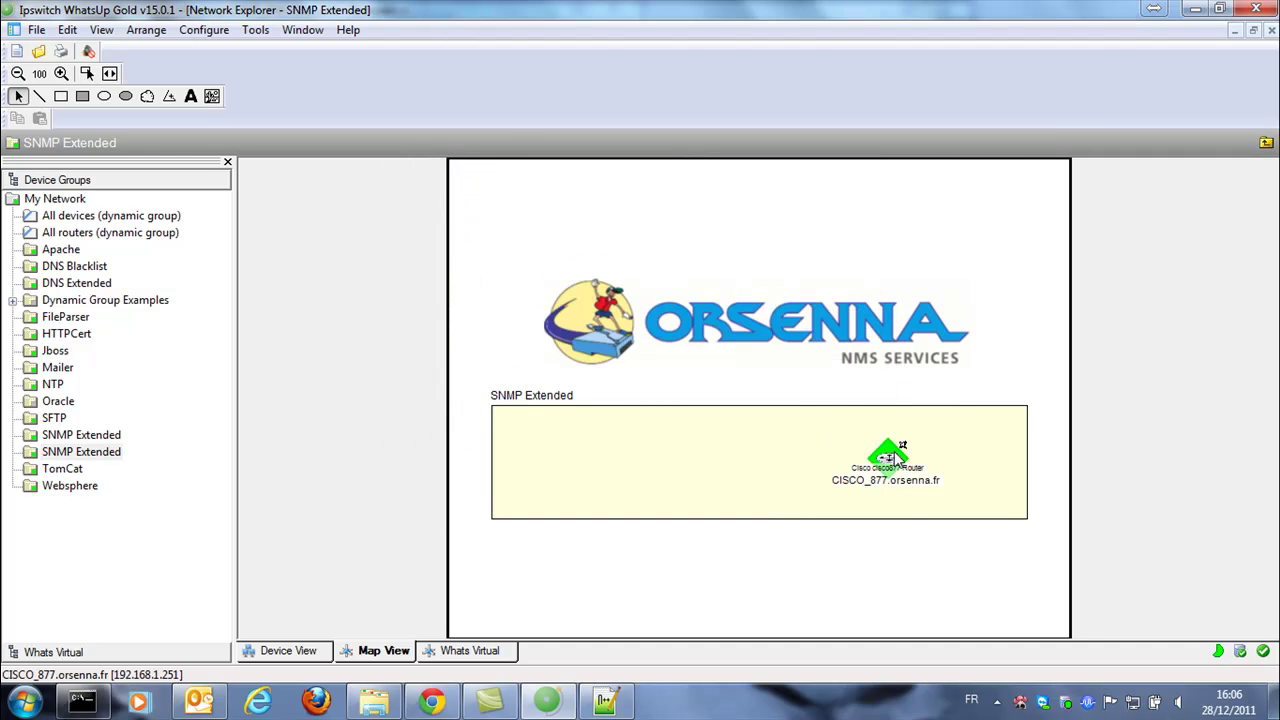
Add My new SNMP extended Monitor to the active monitors of CISCO_877.orsenna.fr with default polling and no actions, and save the device properties
click(890, 455)
double_click(890, 455)
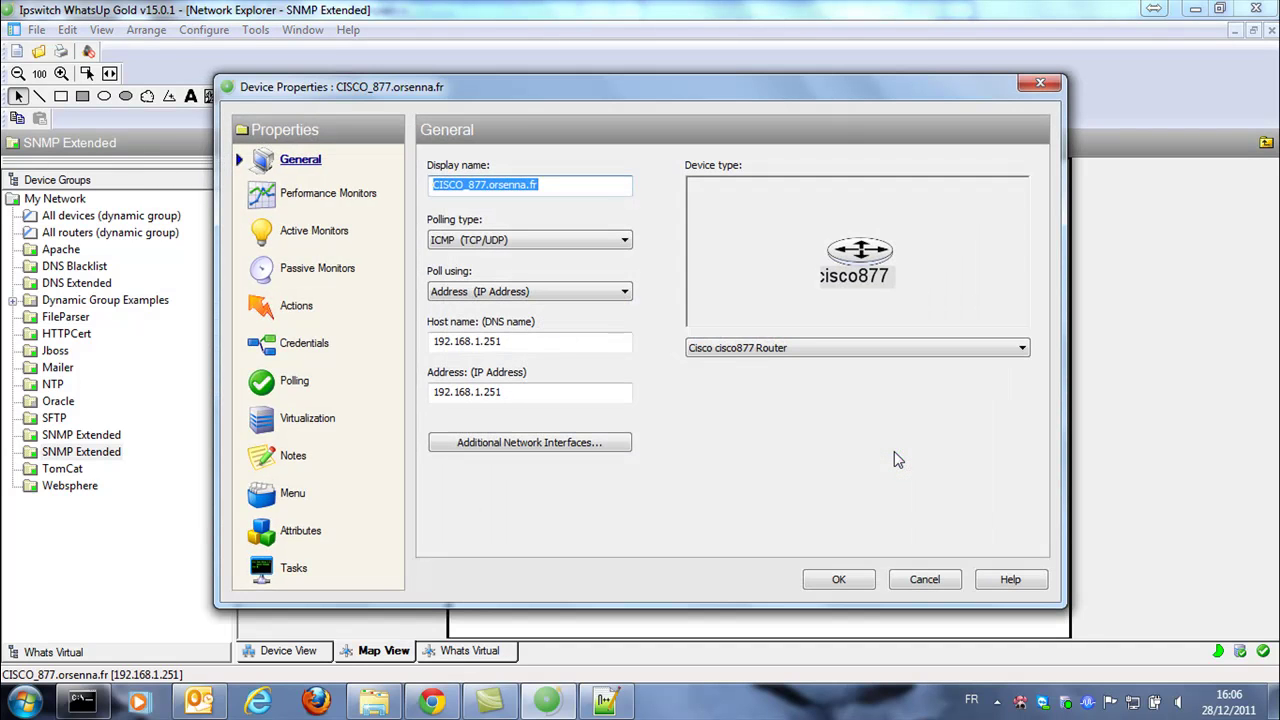
click(335, 232)
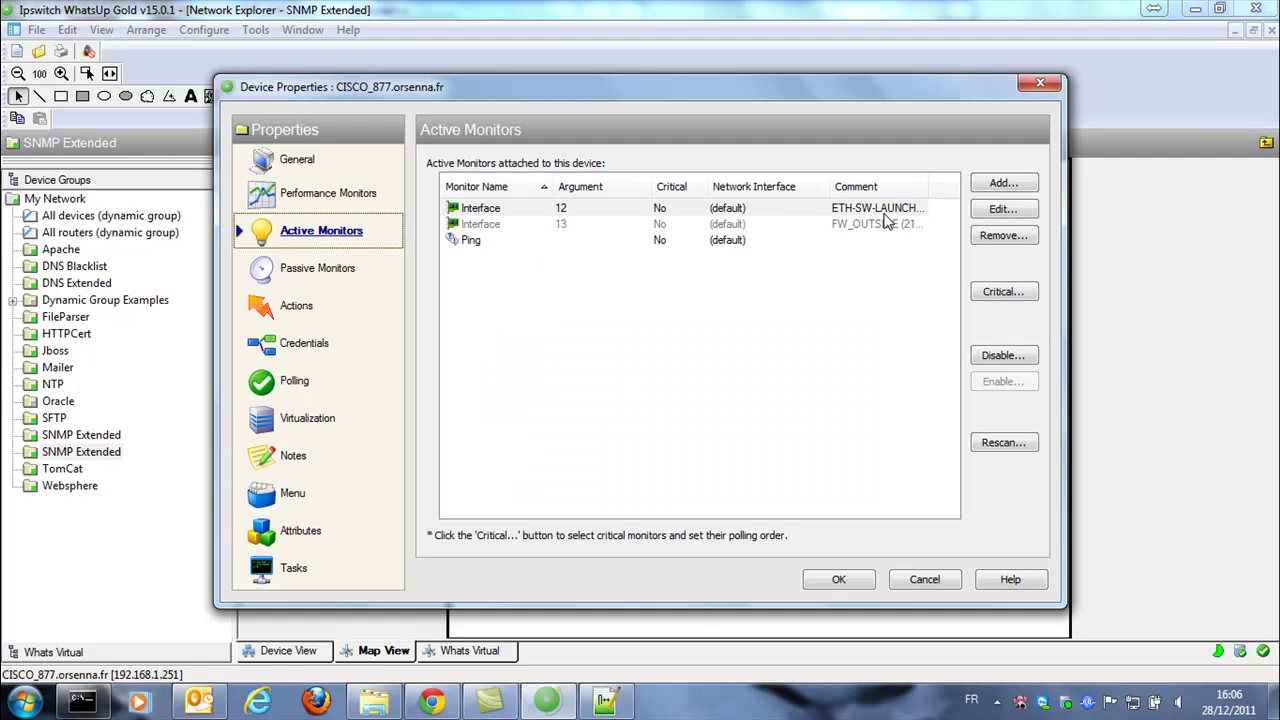
click(1005, 183)
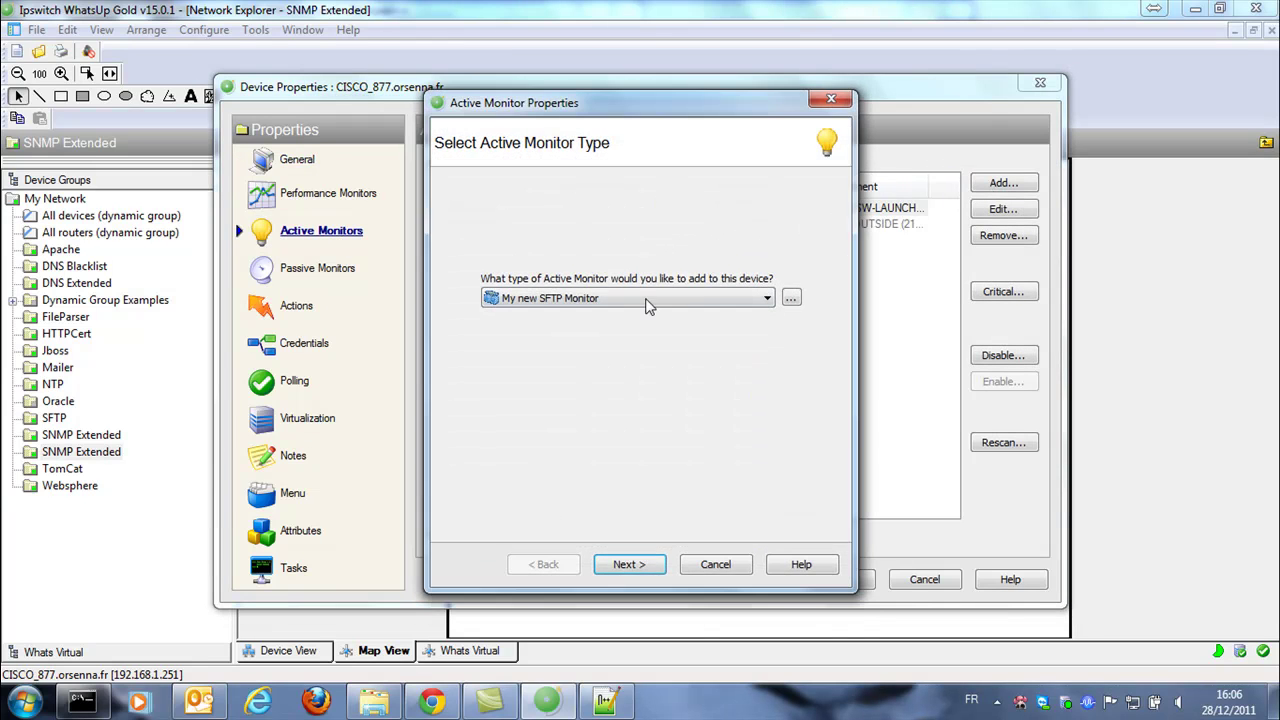
click(651, 300)
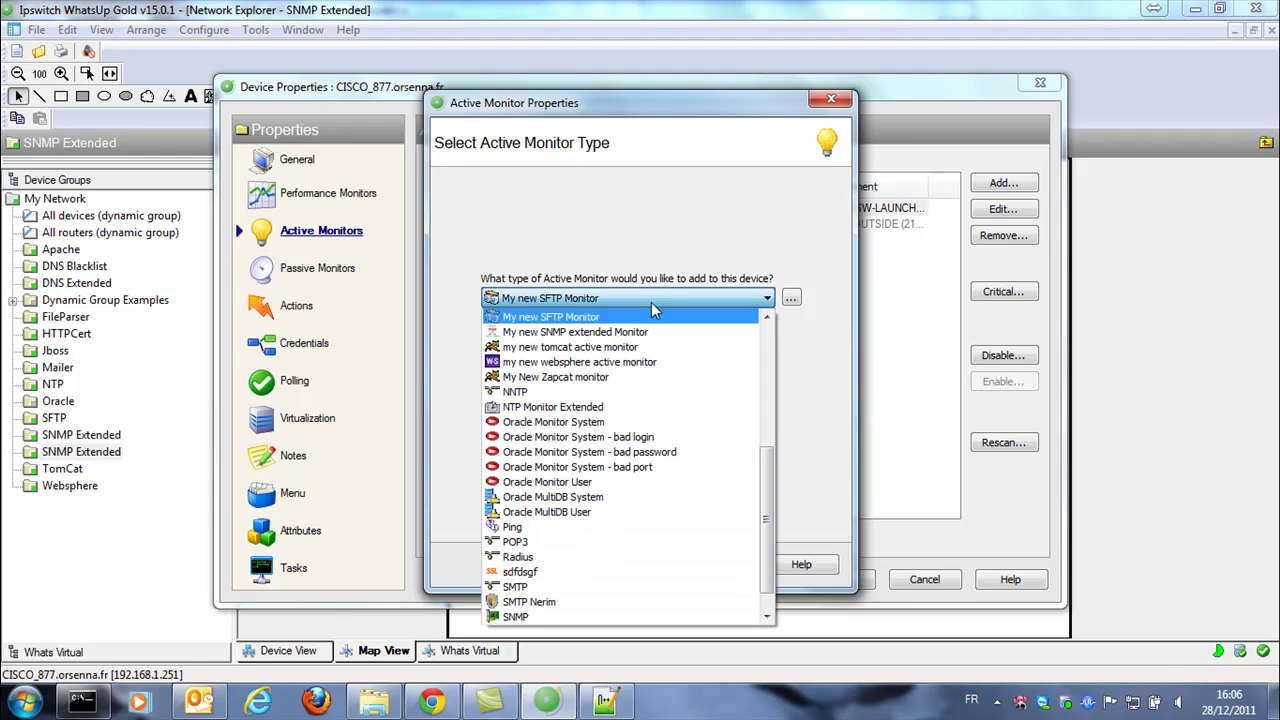
click(641, 333)
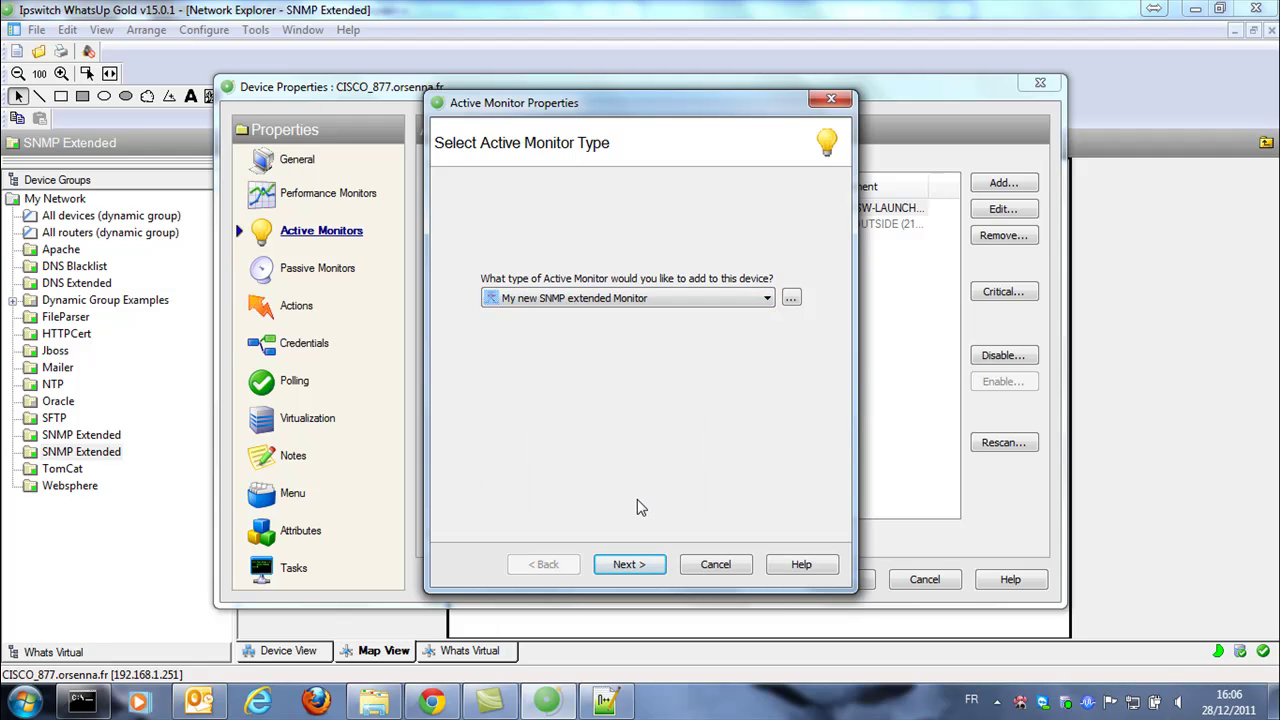
click(629, 565)
click(629, 565)
click(629, 565)
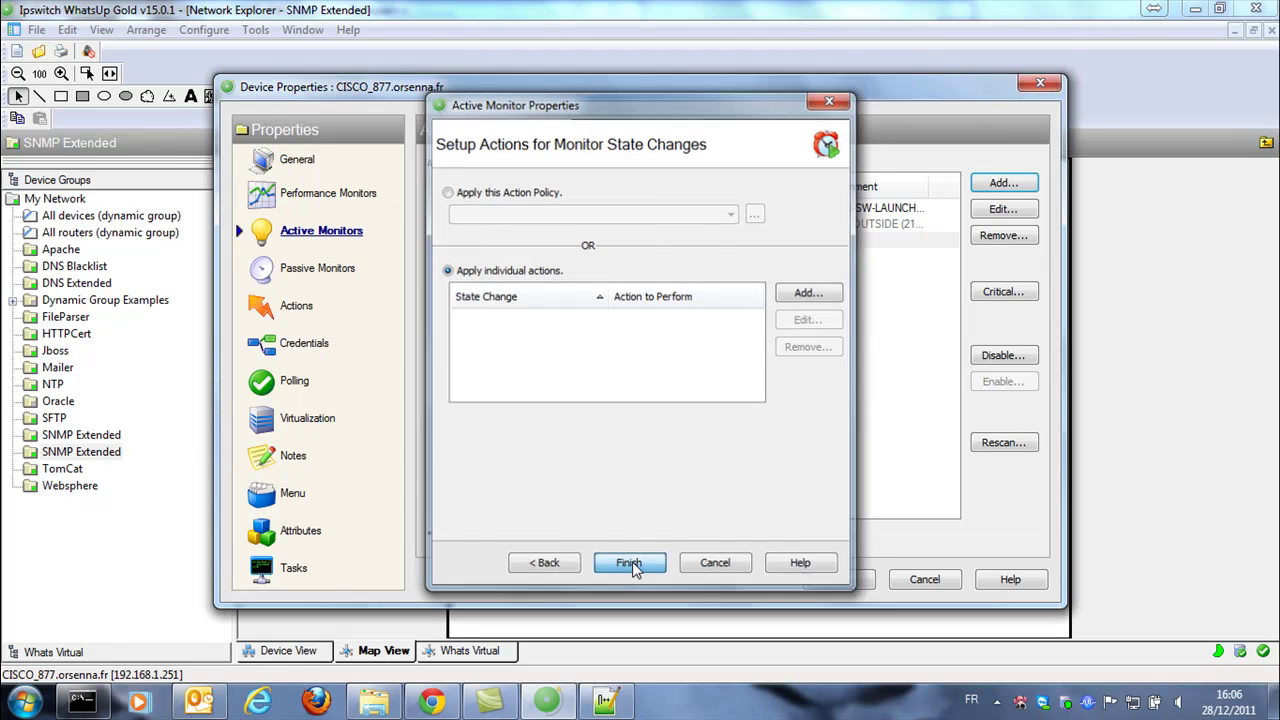
click(819, 588)
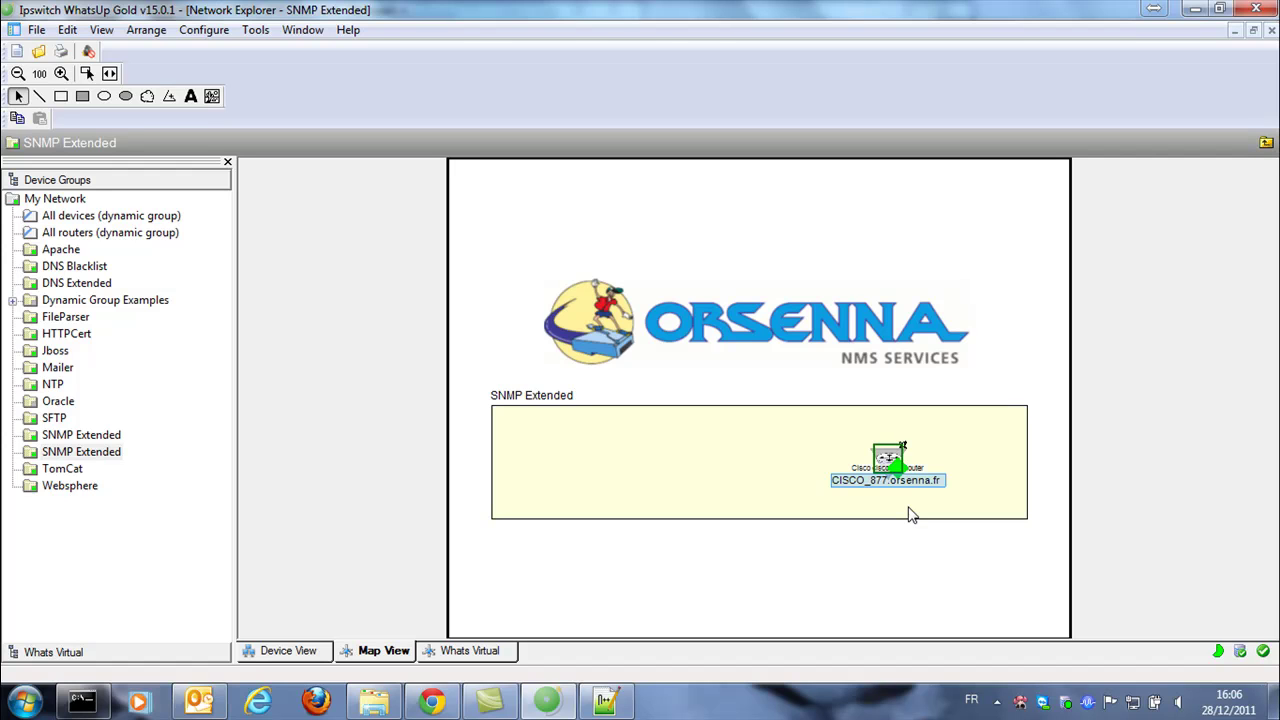
click(910, 514)
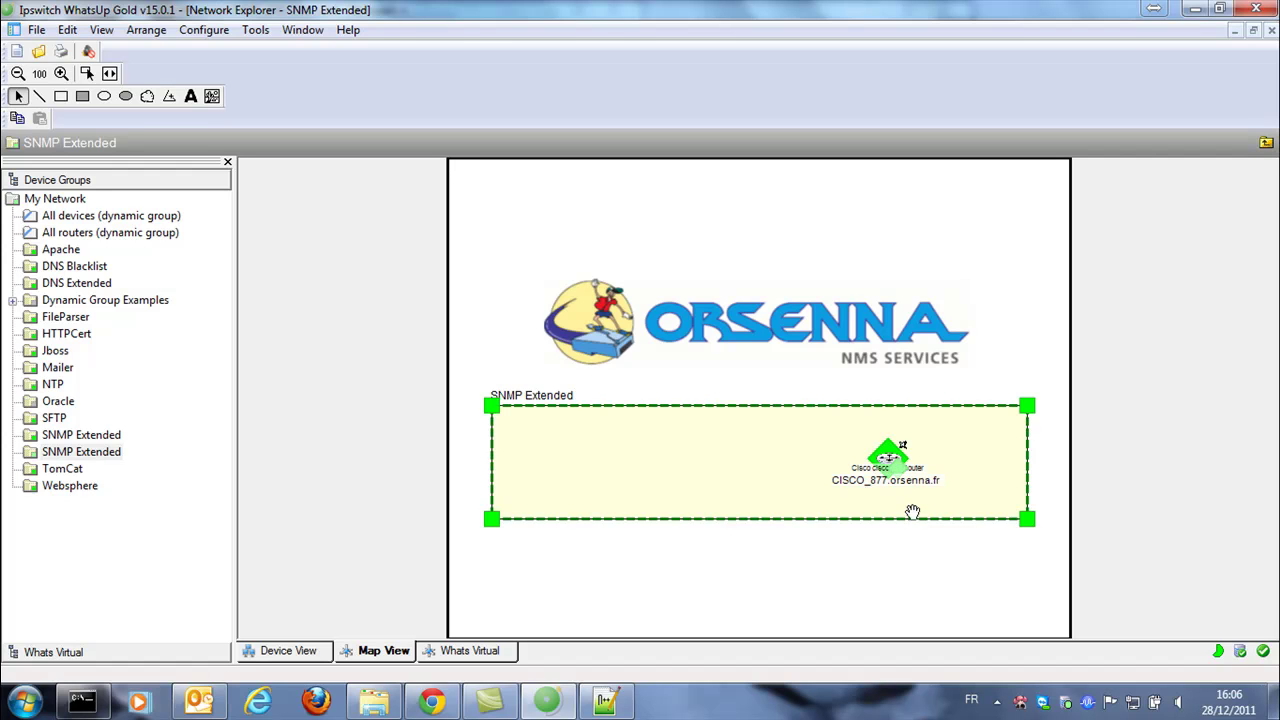
click(903, 549)
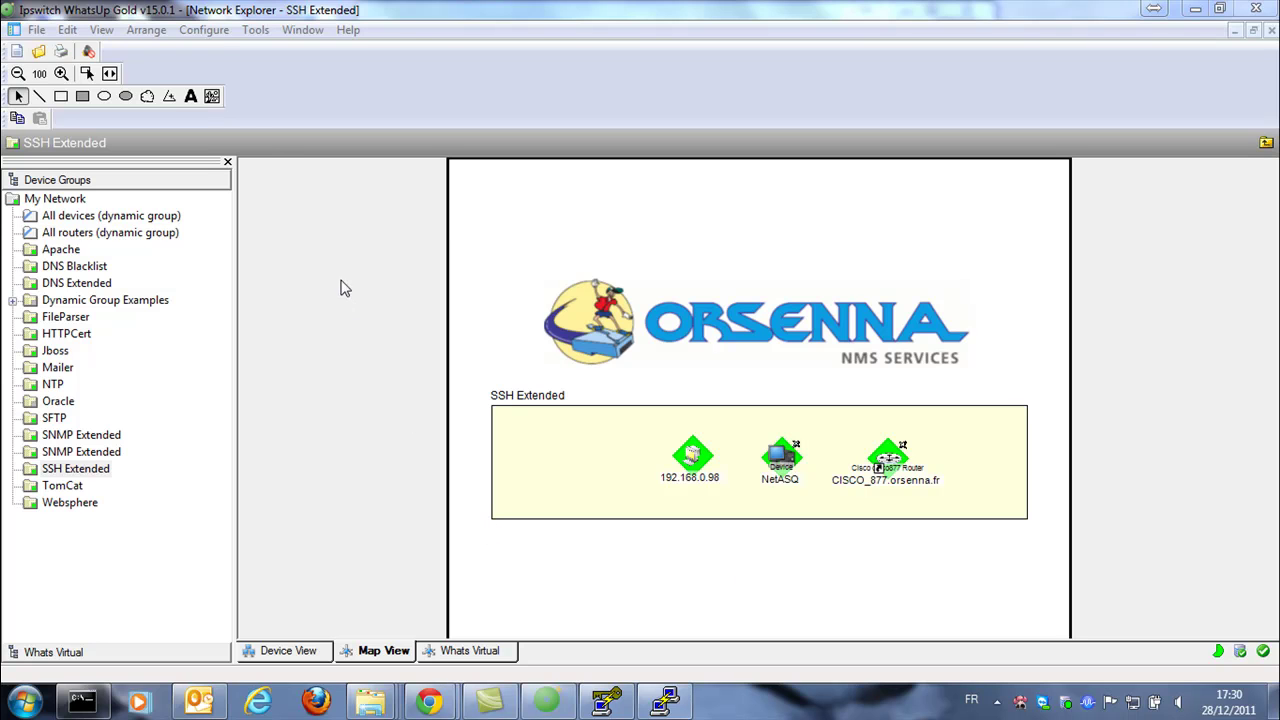
Create an active monitor of type SSH Monitor Extended in the Active Monitor Library and name it "My new SSh Extended monitor"
click(213, 37)
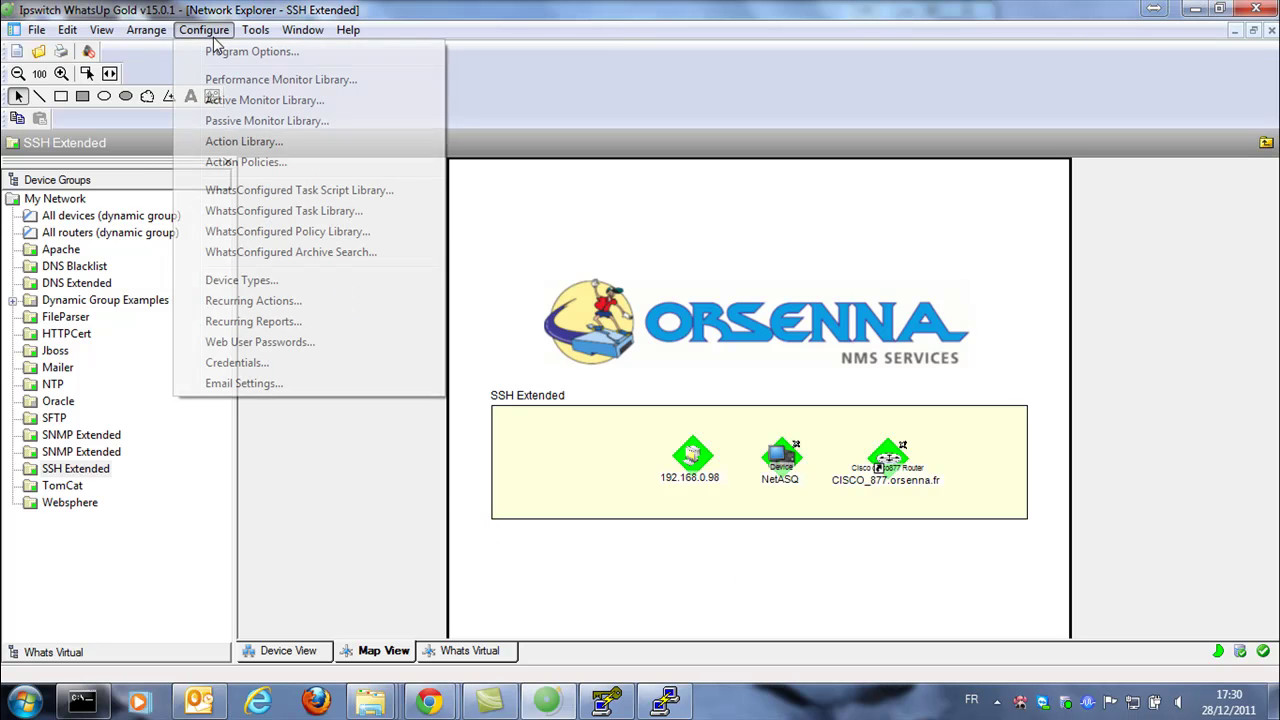
click(235, 101)
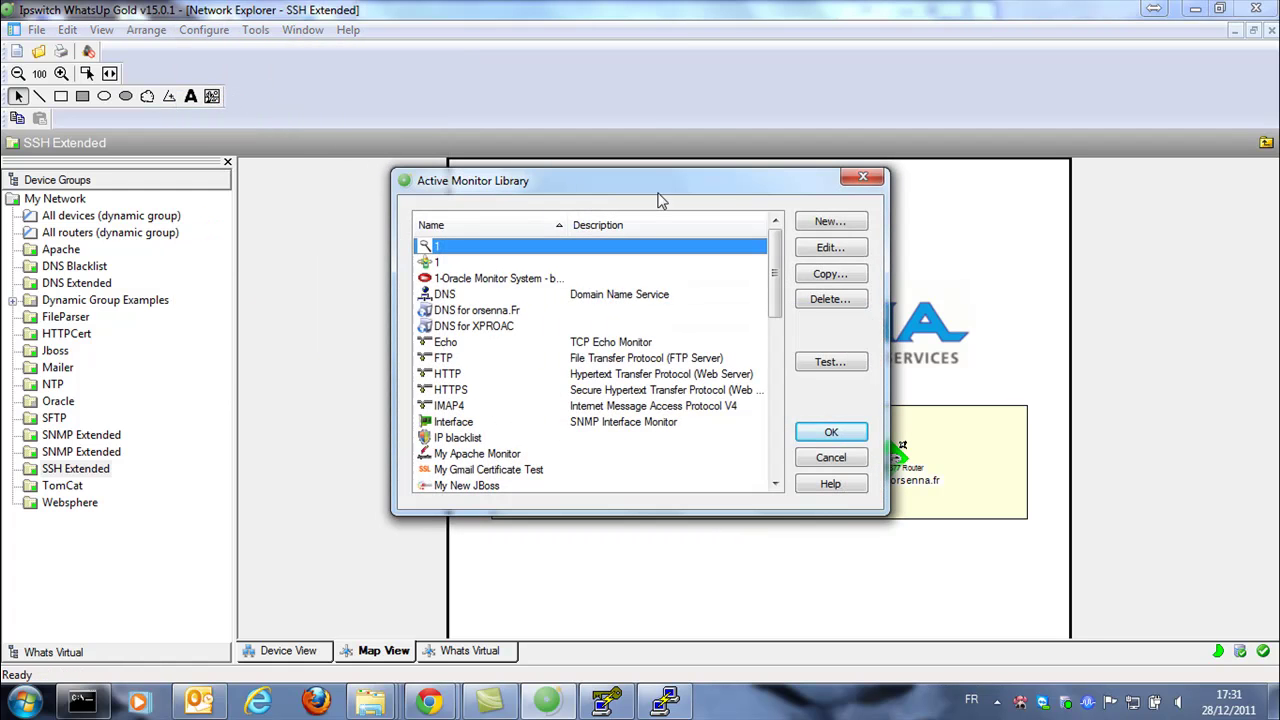
click(818, 228)
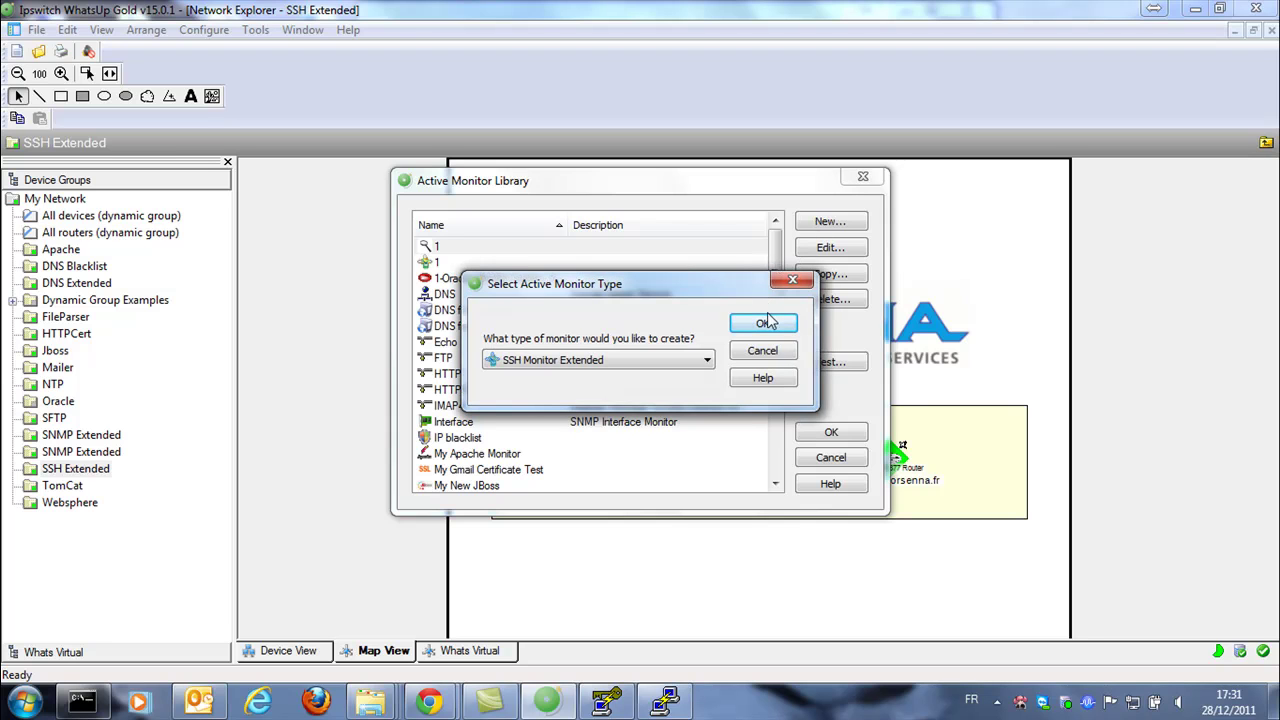
click(766, 321)
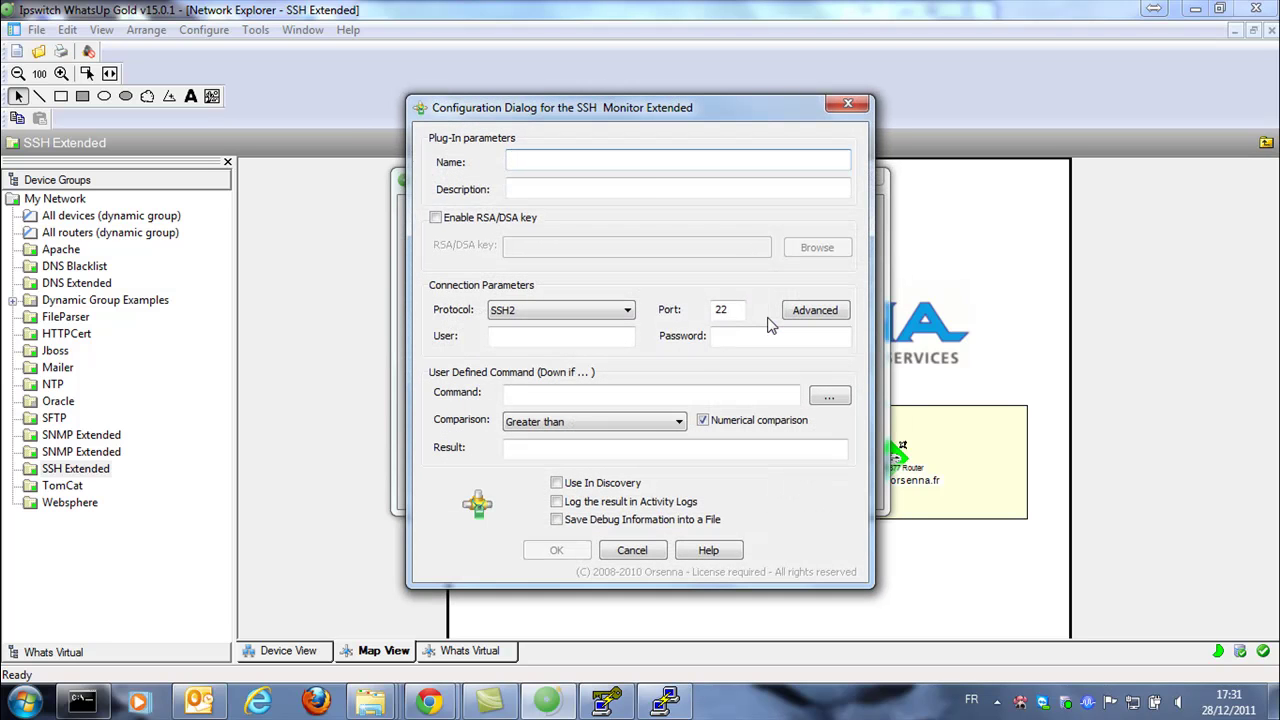
text(My new SS)
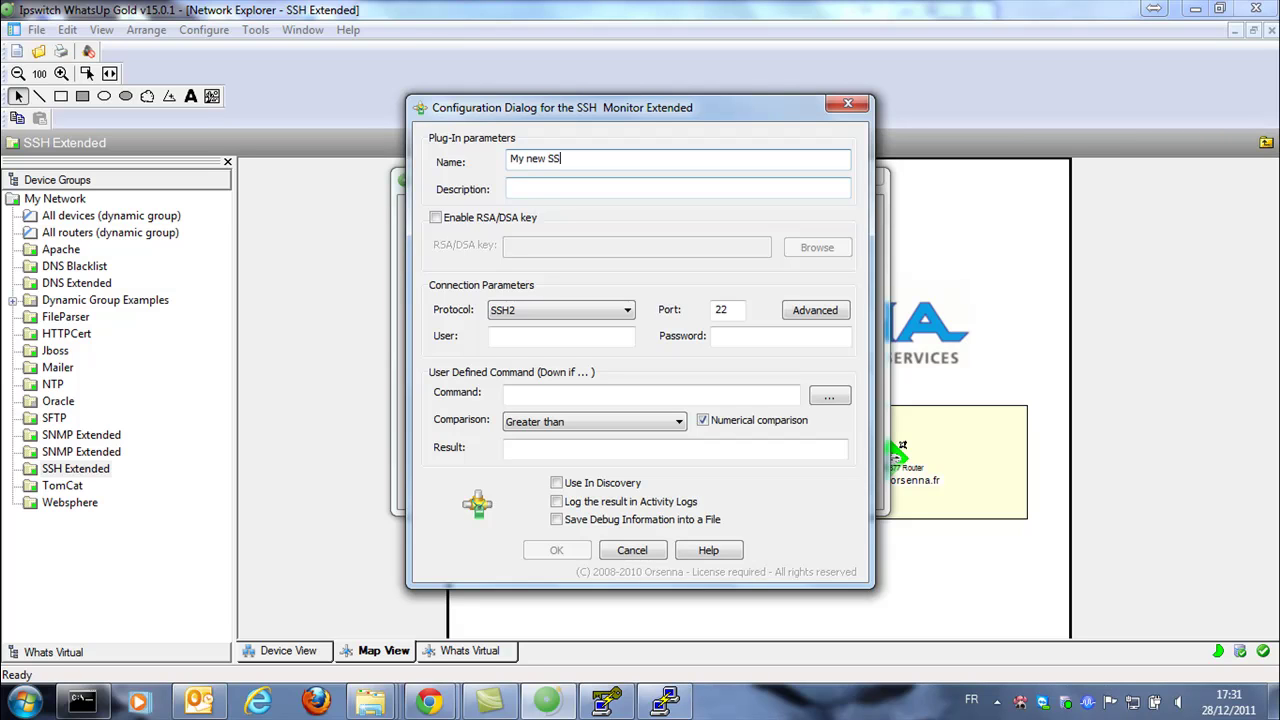
text(h Extended monitor)
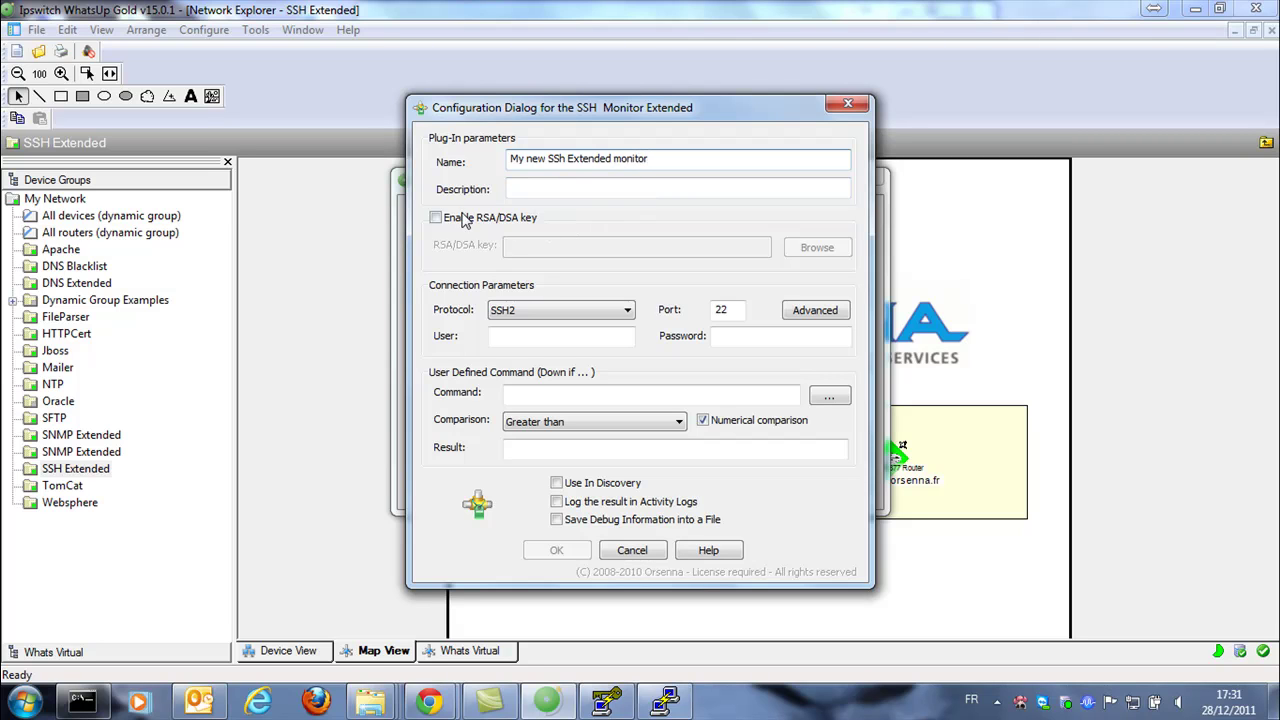
Enable RSA/DSA key authentication and load the PuTTY key file sendquick.ppk from the desktop
click(436, 218)
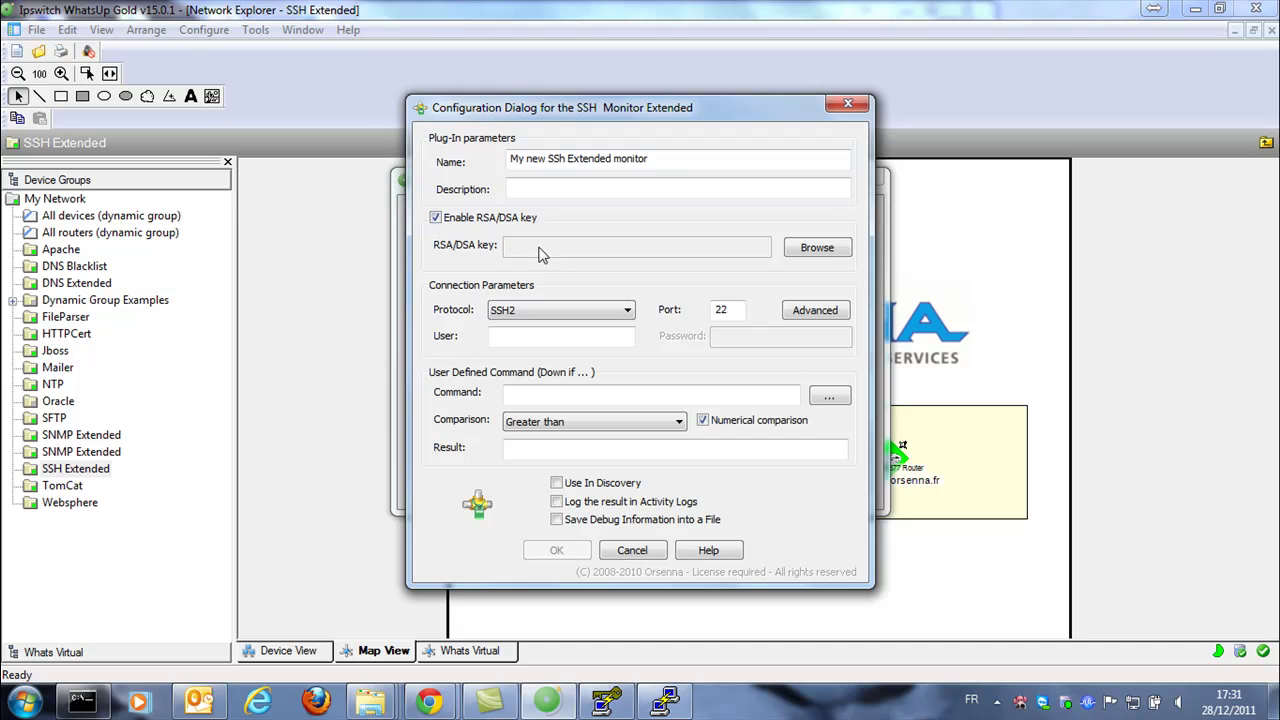
click(816, 248)
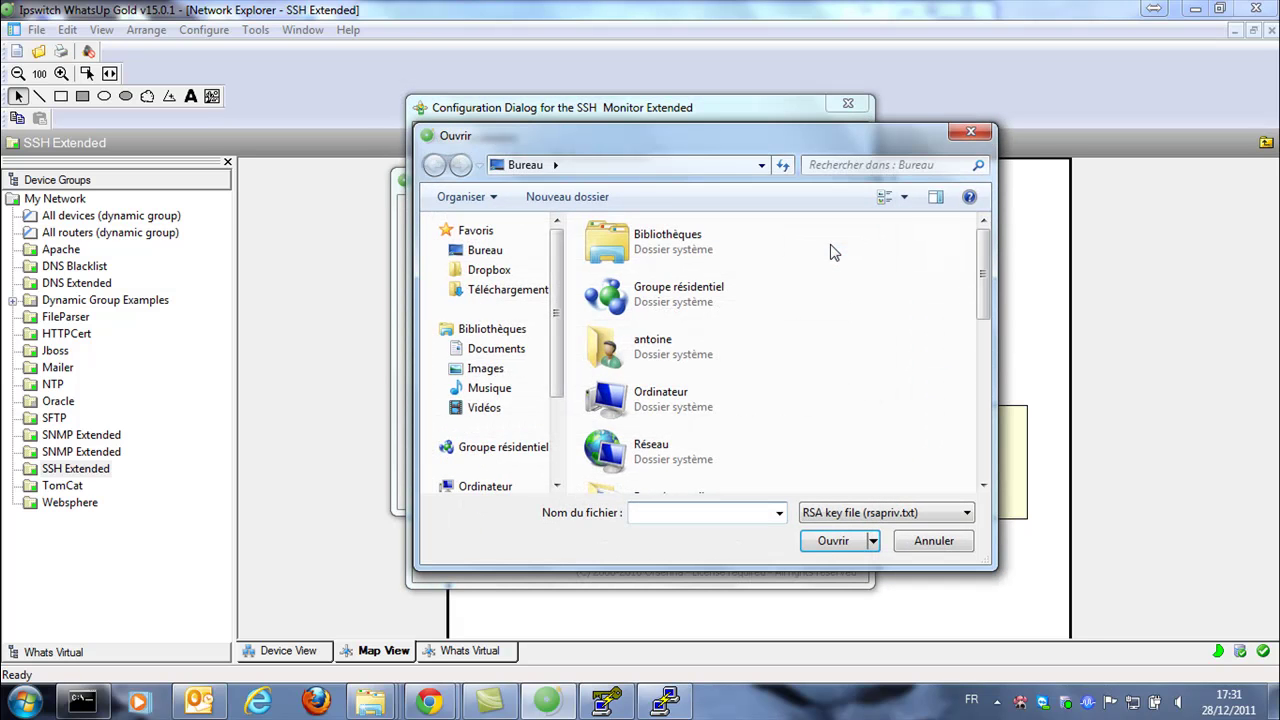
drag(983, 265, 1008, 425)
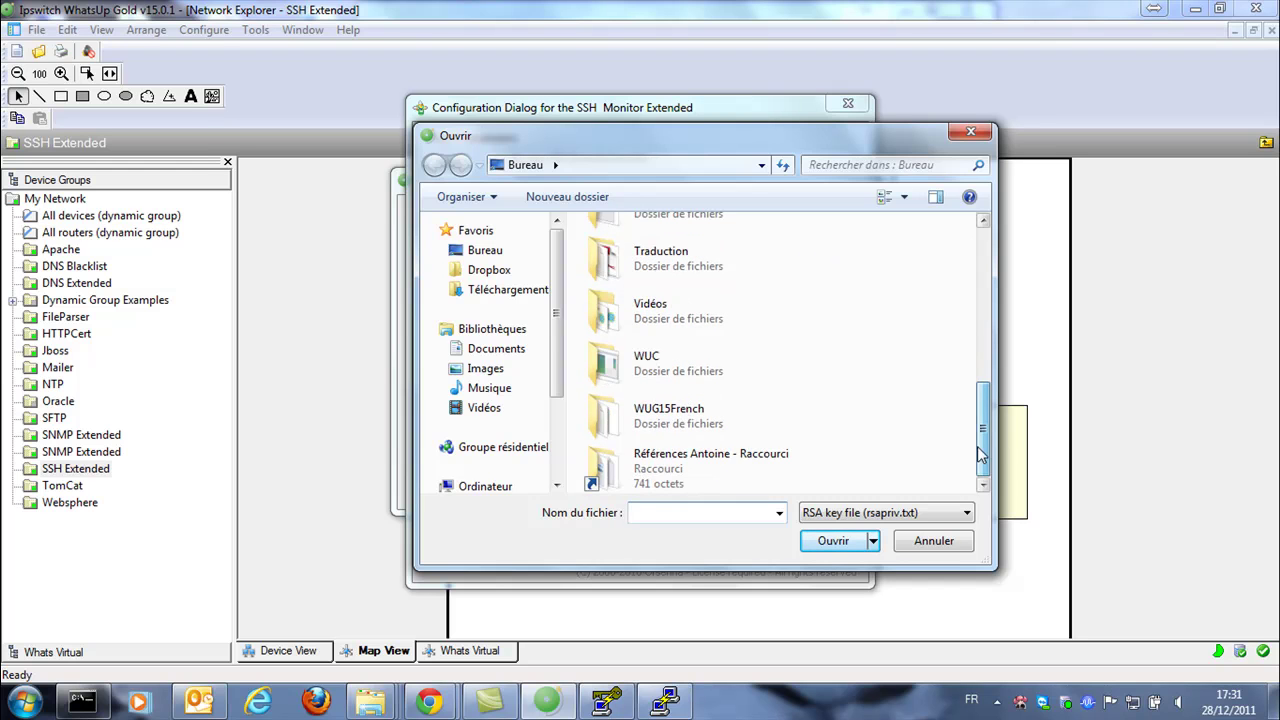
click(940, 513)
click(933, 541)
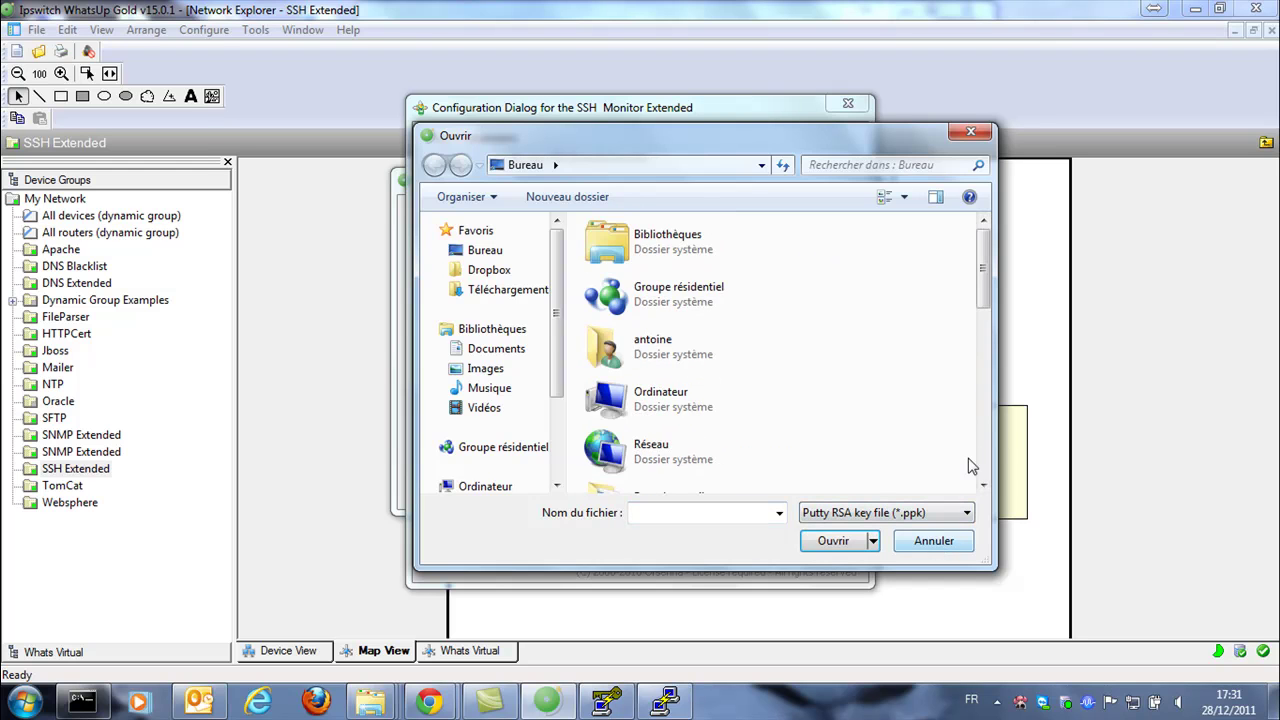
click(985, 468)
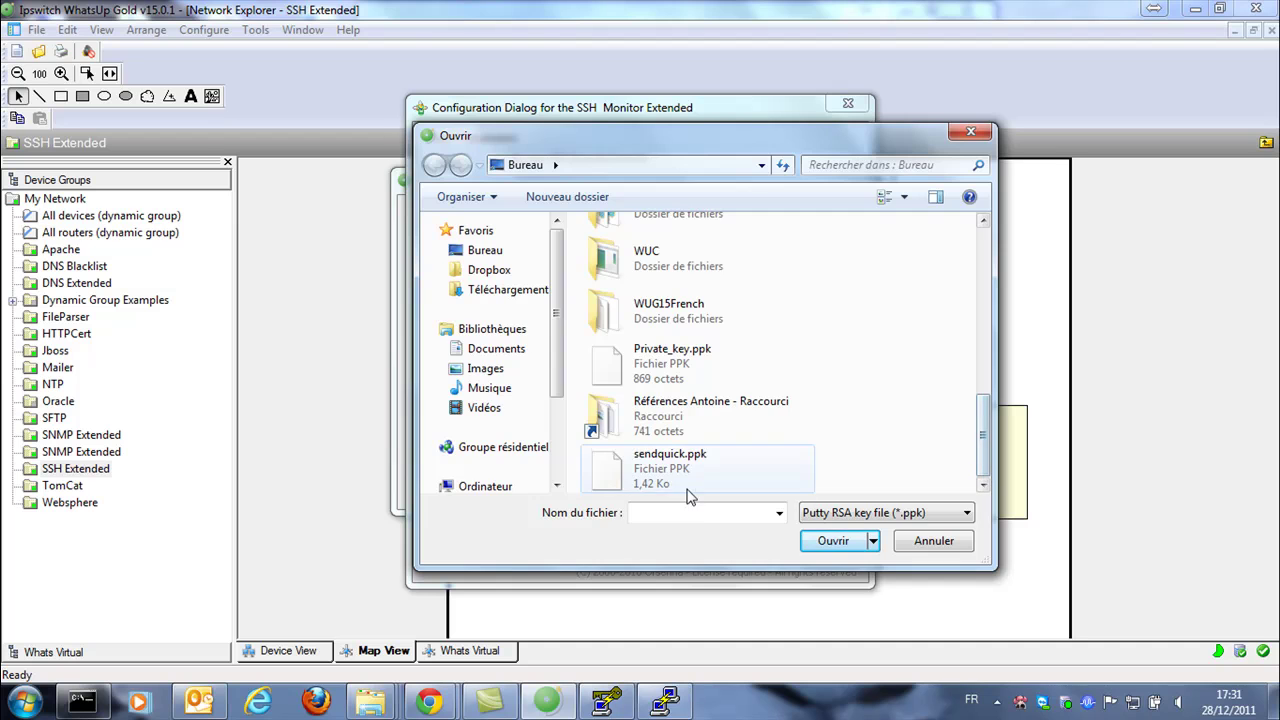
double_click(679, 476)
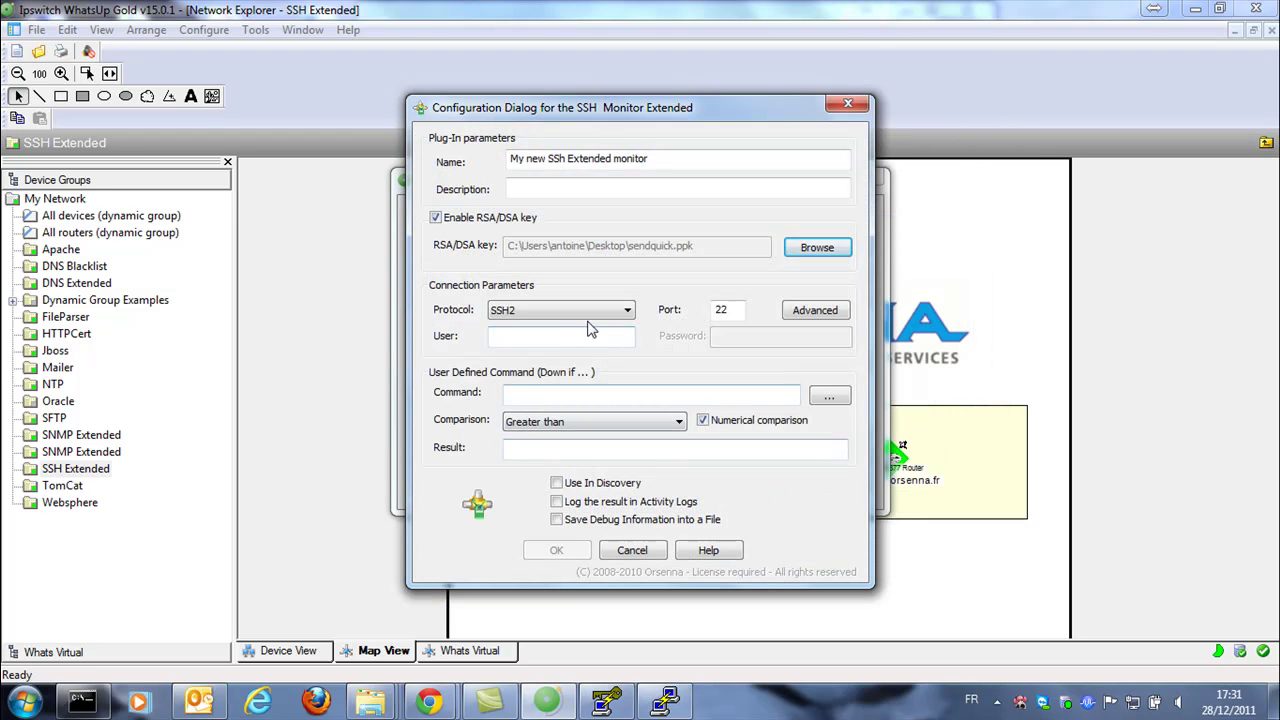
Set the connection user to sqguest with the SSH2 protocol, and review and accept the default advanced options
click(558, 335)
text(sqguest)
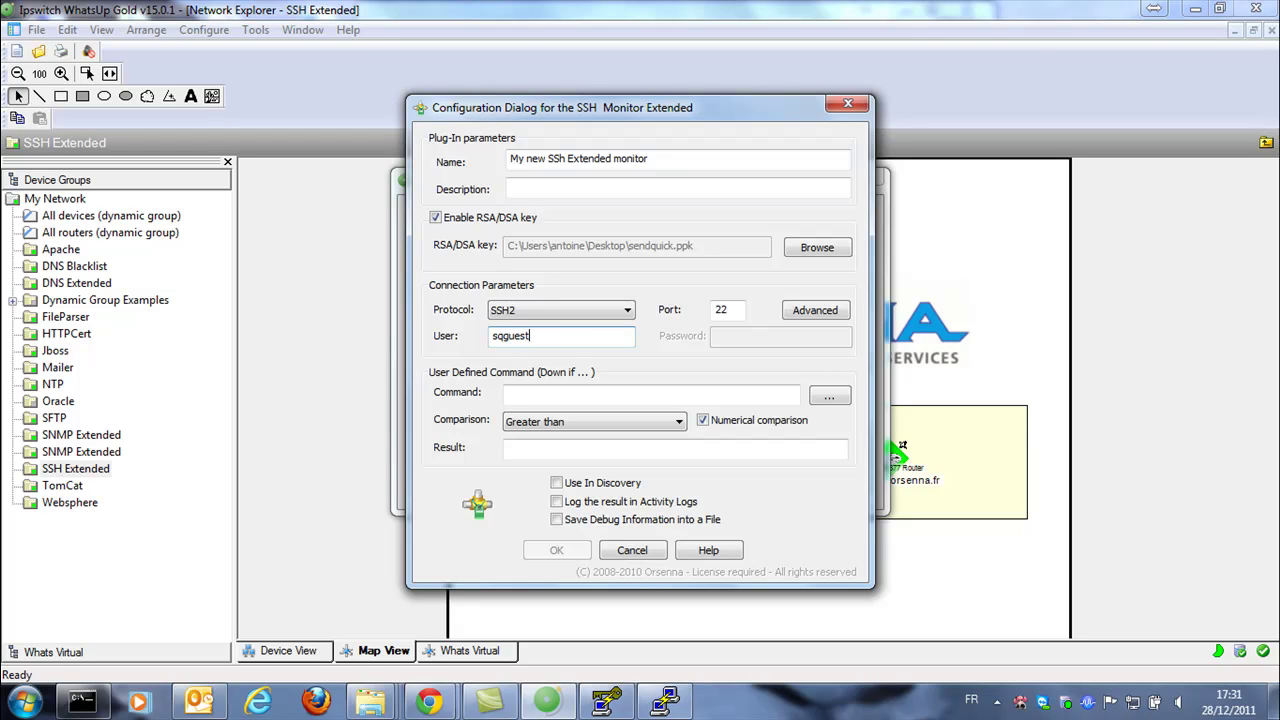
click(629, 312)
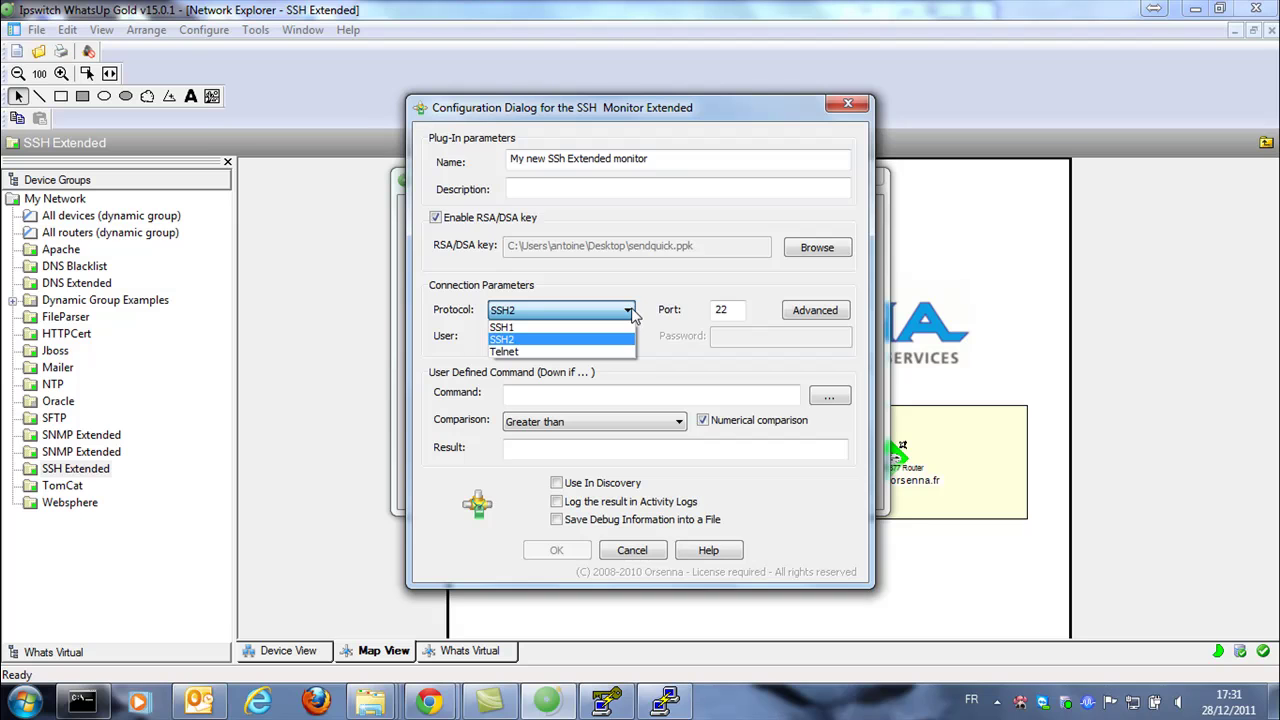
click(632, 313)
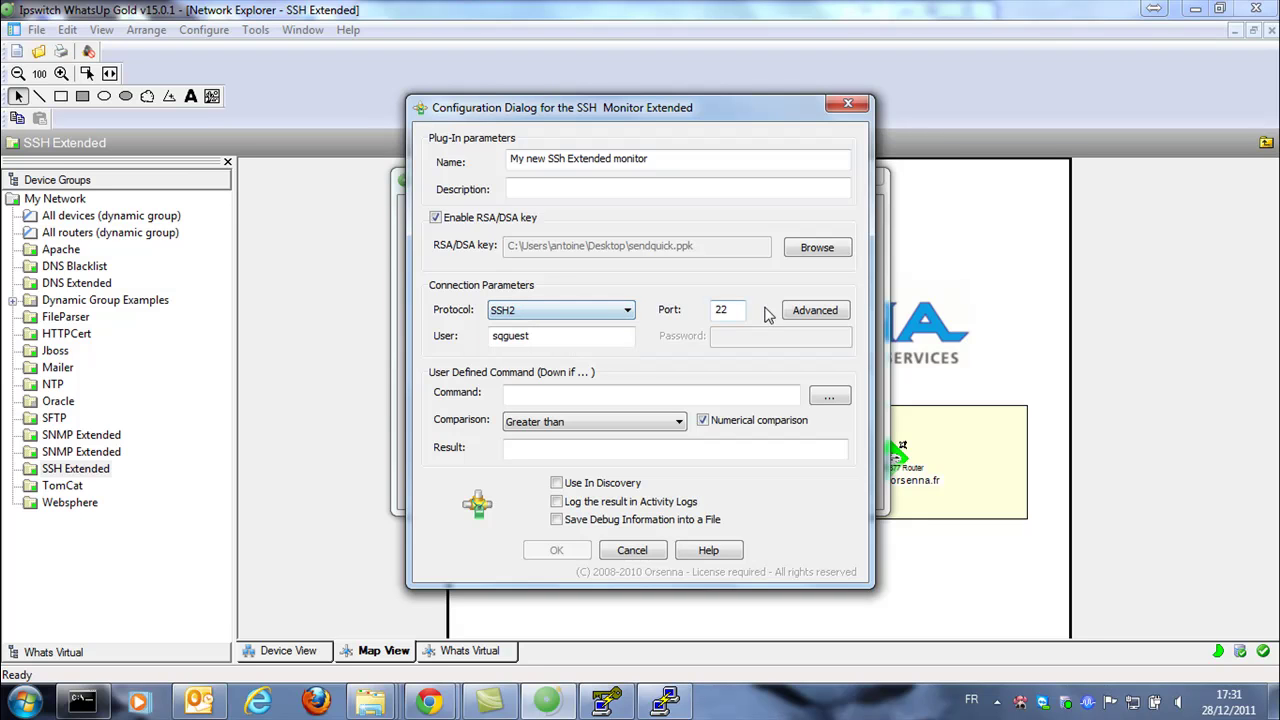
click(816, 312)
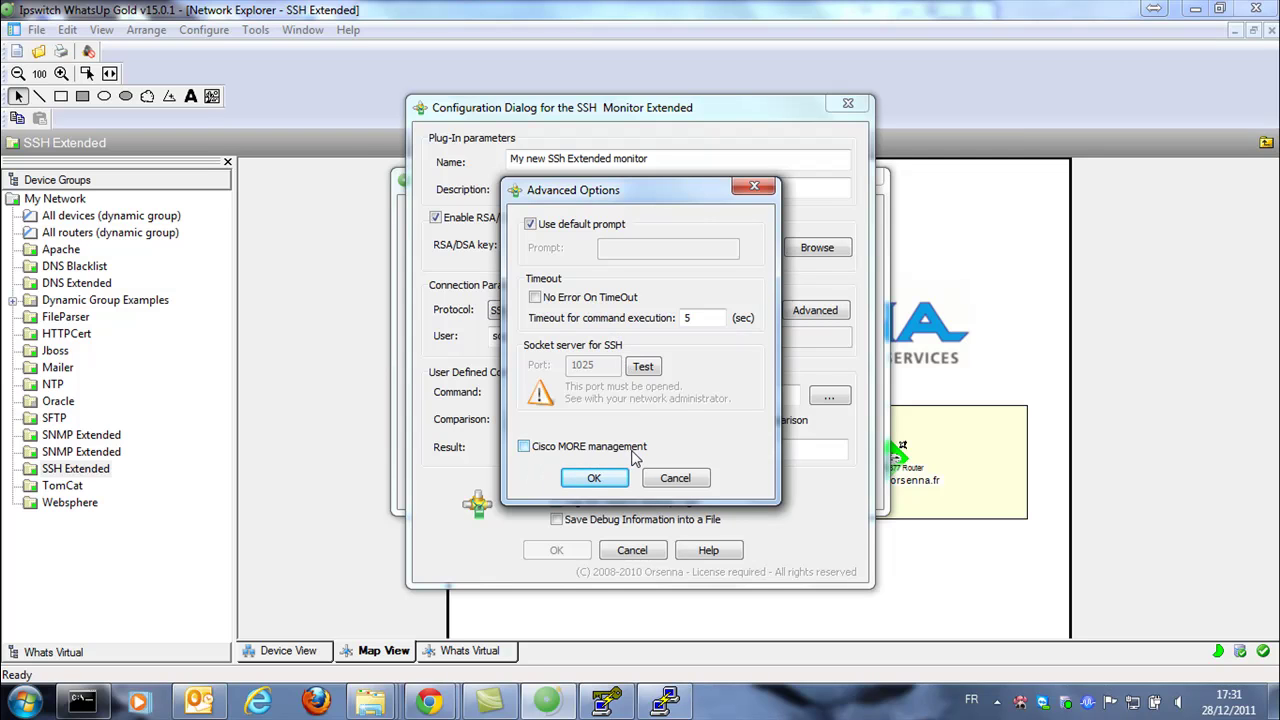
click(590, 478)
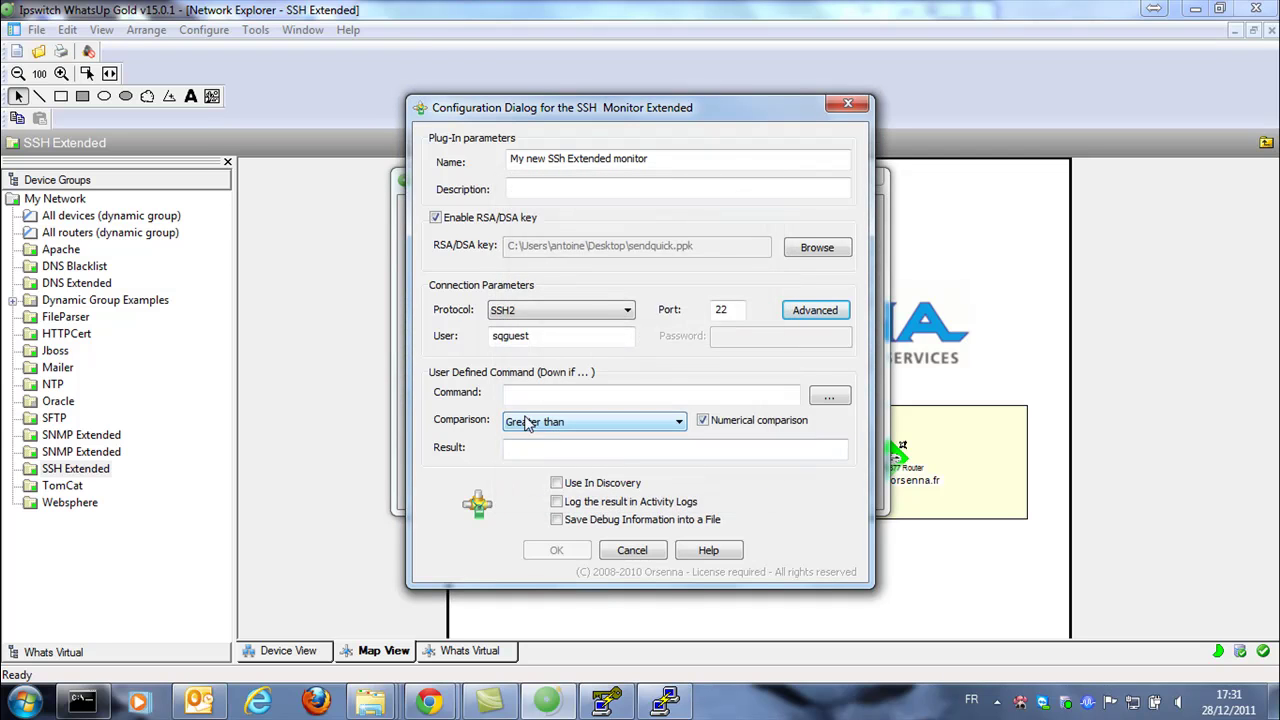
Copy the command df -h | grep /dev/hda5 |awk '{print $5}' from the PuTTY session into the SSH monitor's user-defined command
click(536, 396)
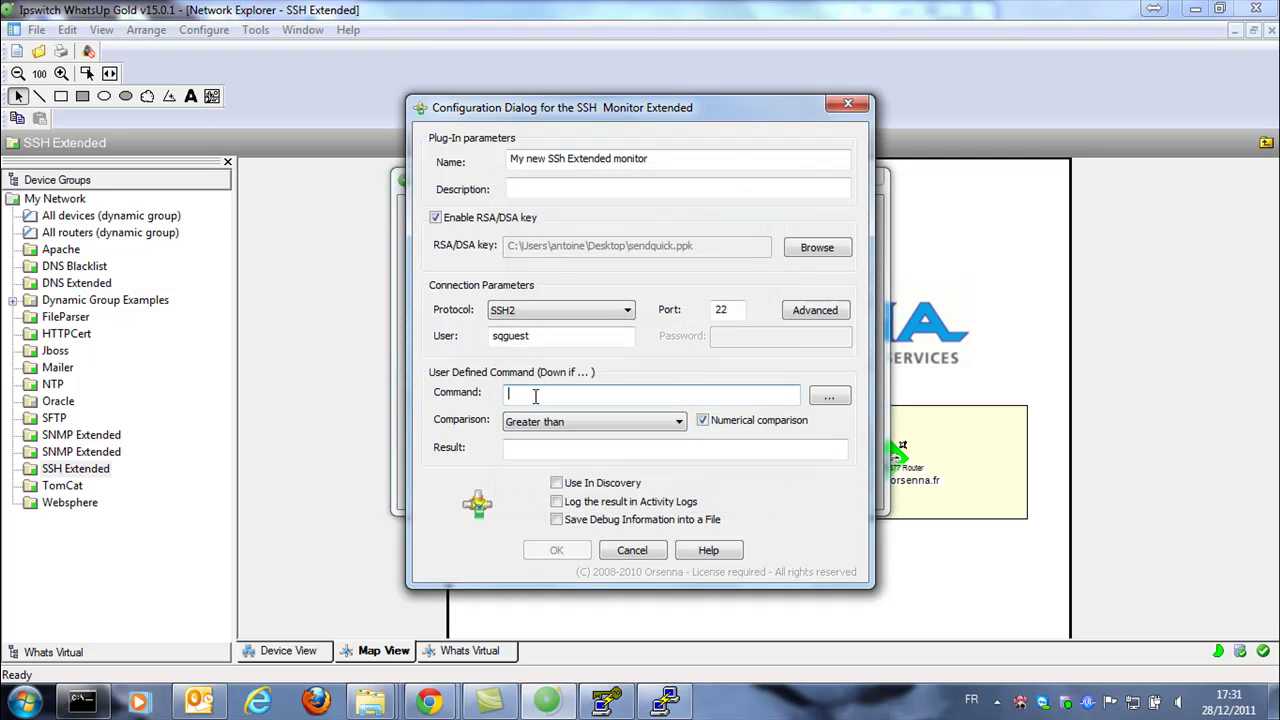
click(668, 704)
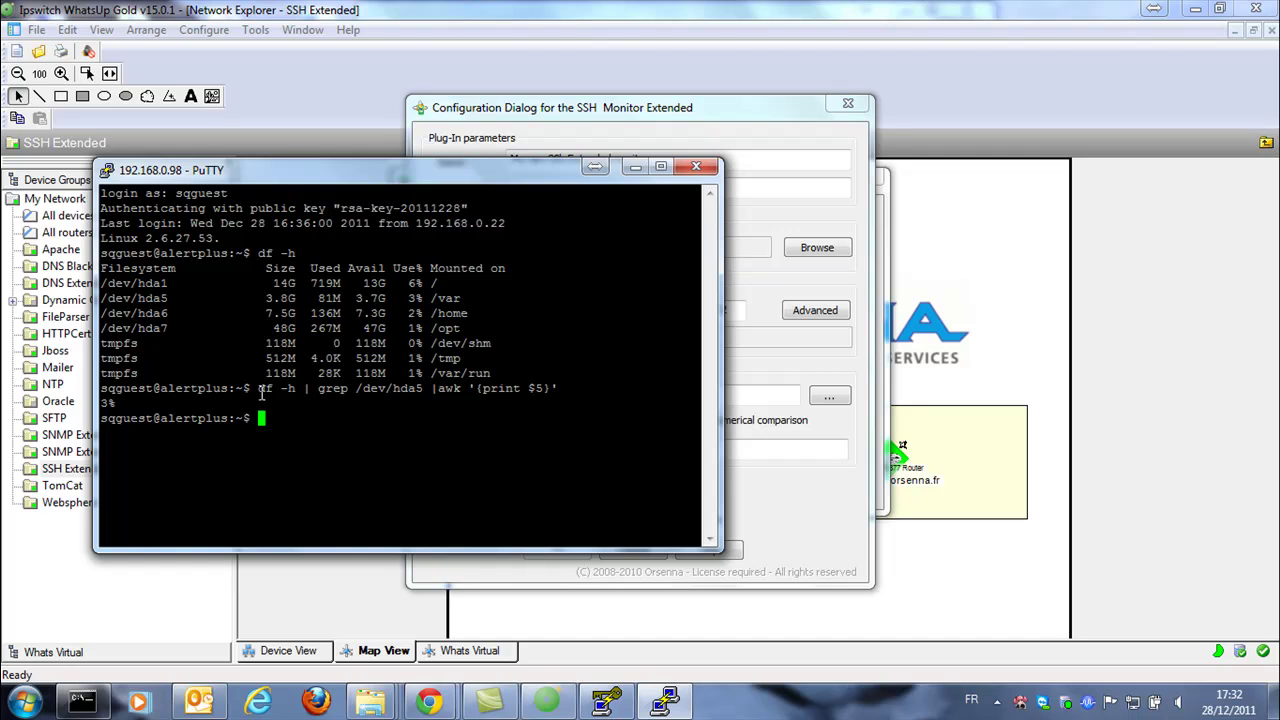
drag(260, 390, 558, 388)
right_click(558, 388)
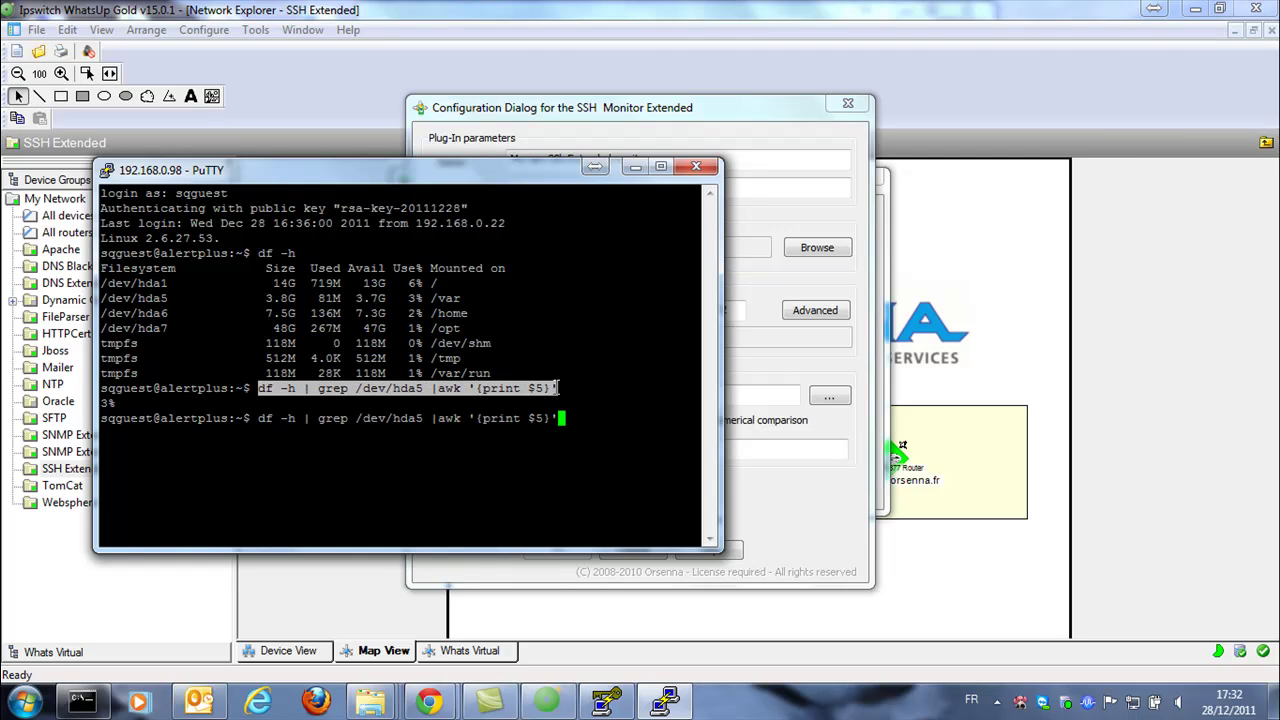
click(781, 368)
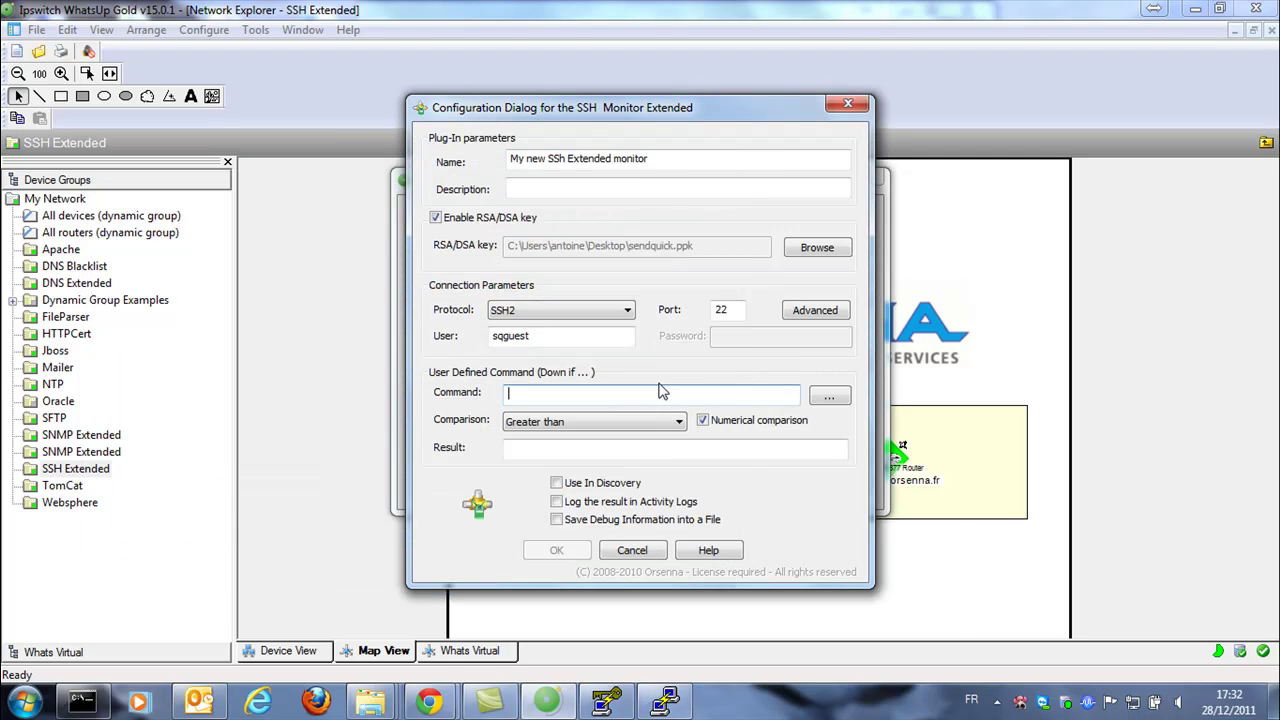
right_click(655, 392)
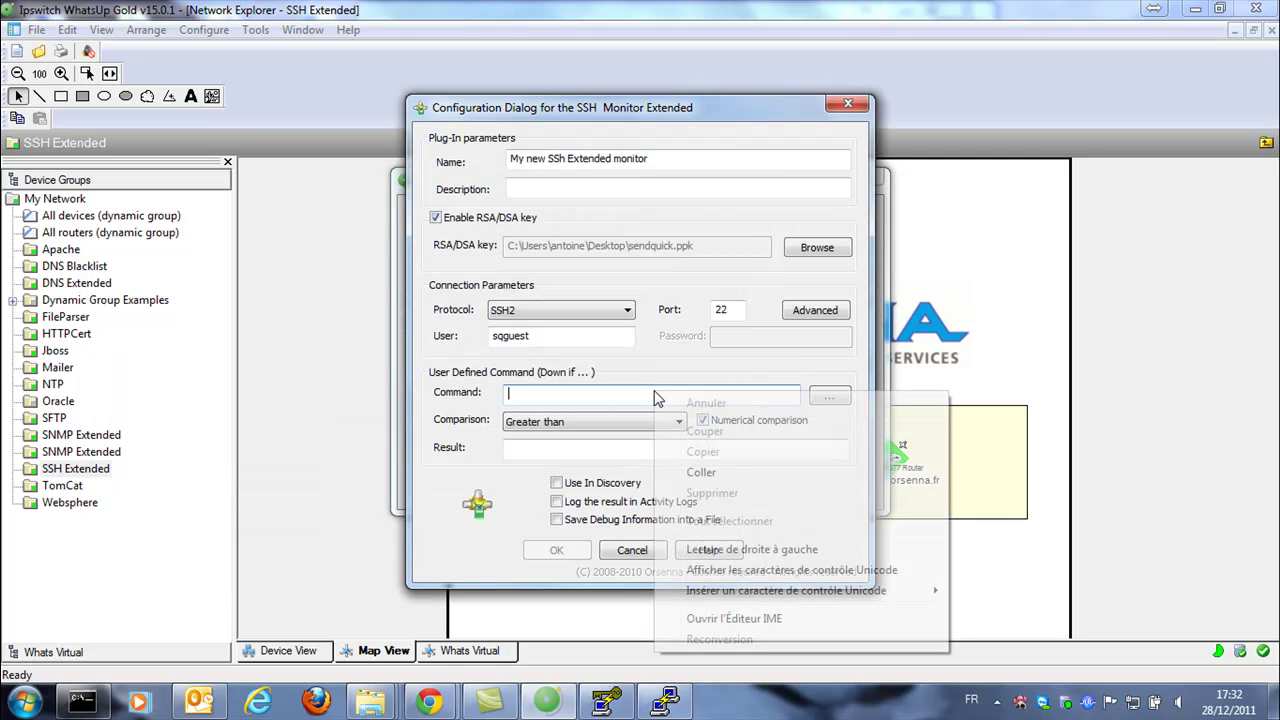
click(711, 474)
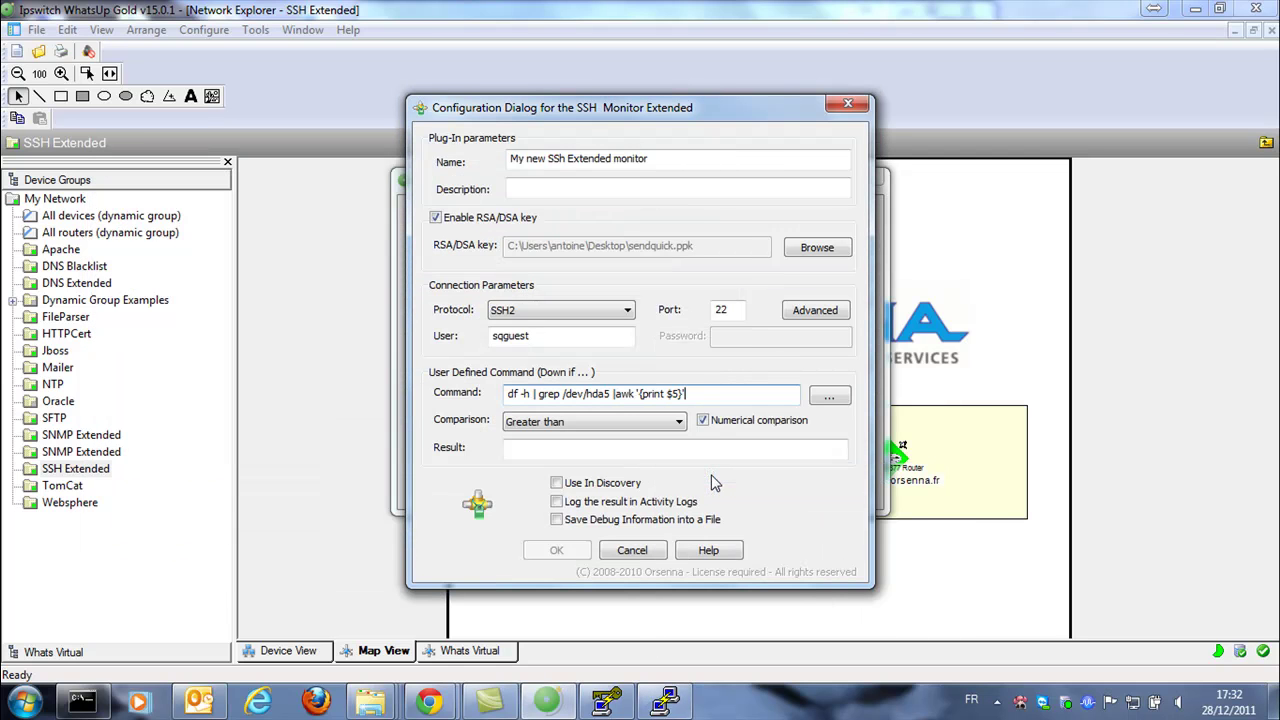
Check the command's output in PuTTY, set the down condition to a numerical result Greater than 5, and save the SSH monitor
click(664, 700)
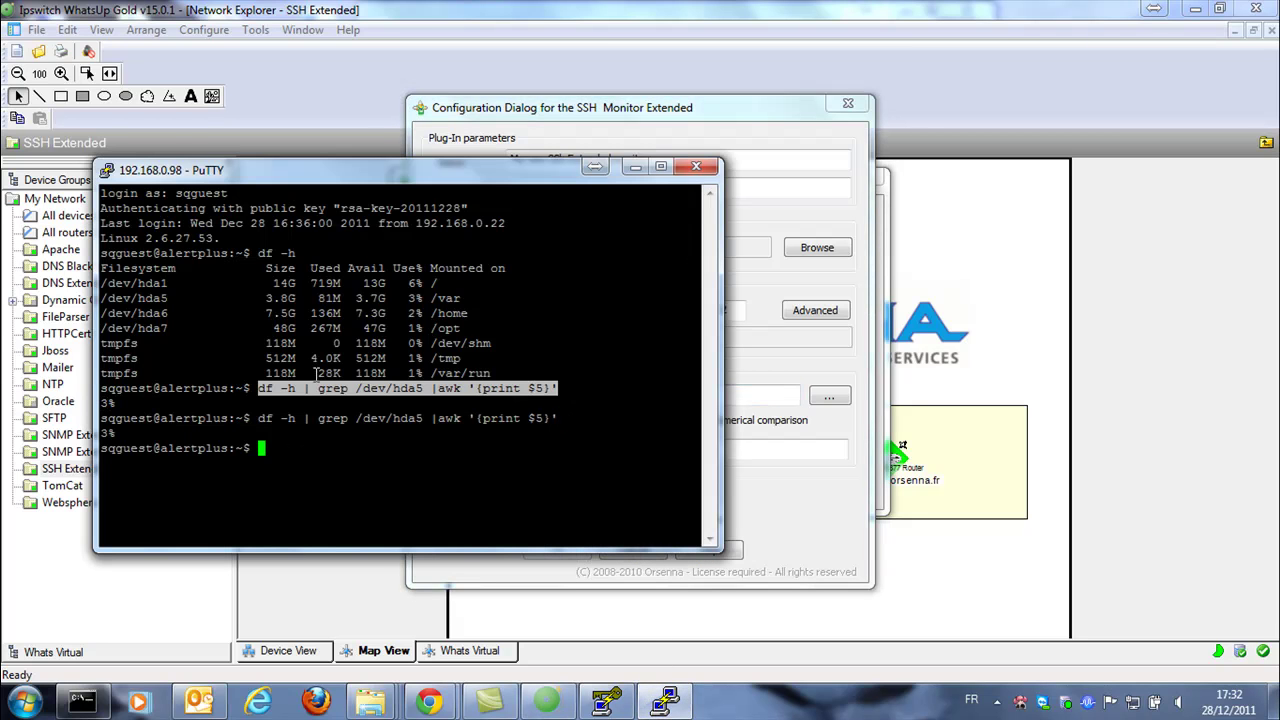
click(787, 485)
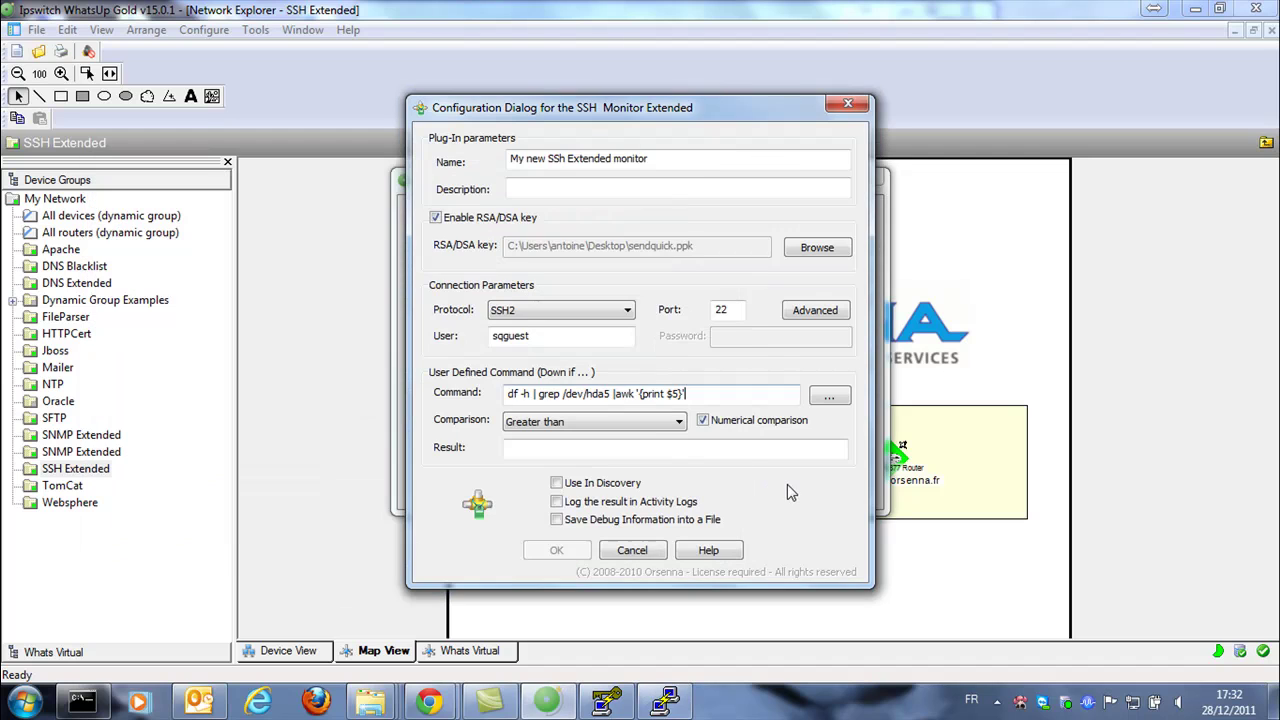
click(631, 447)
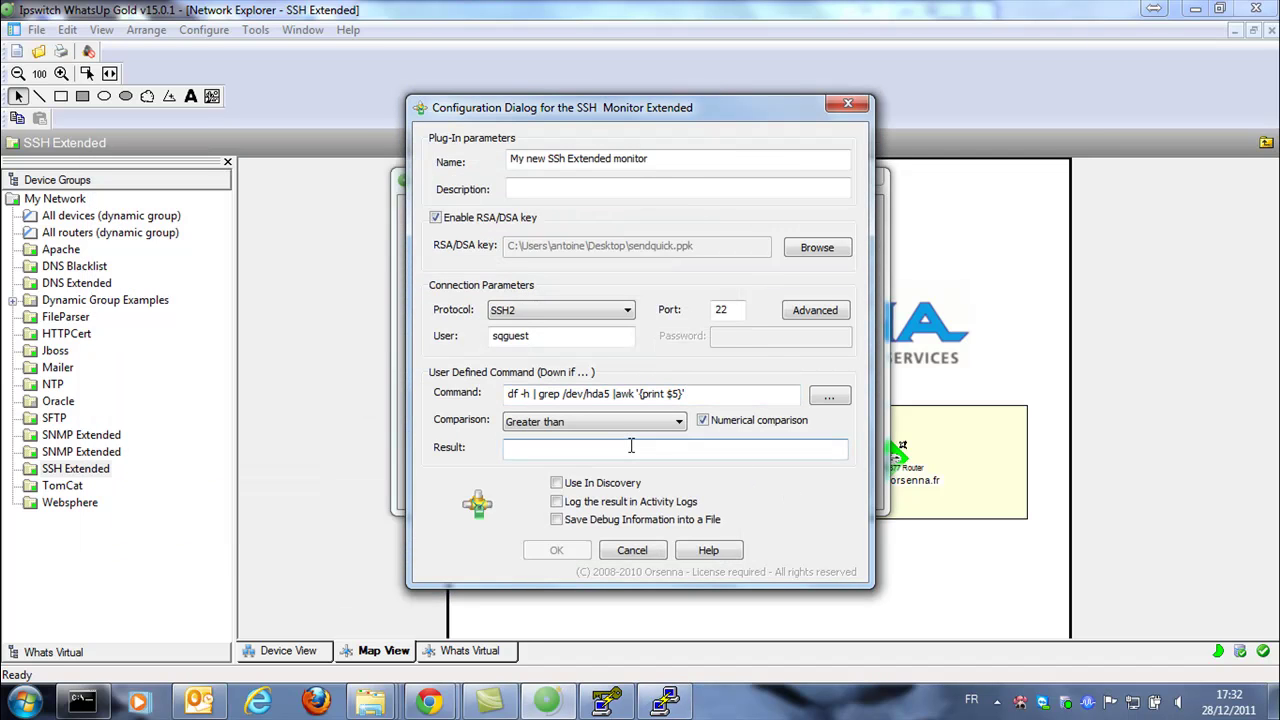
text(5)
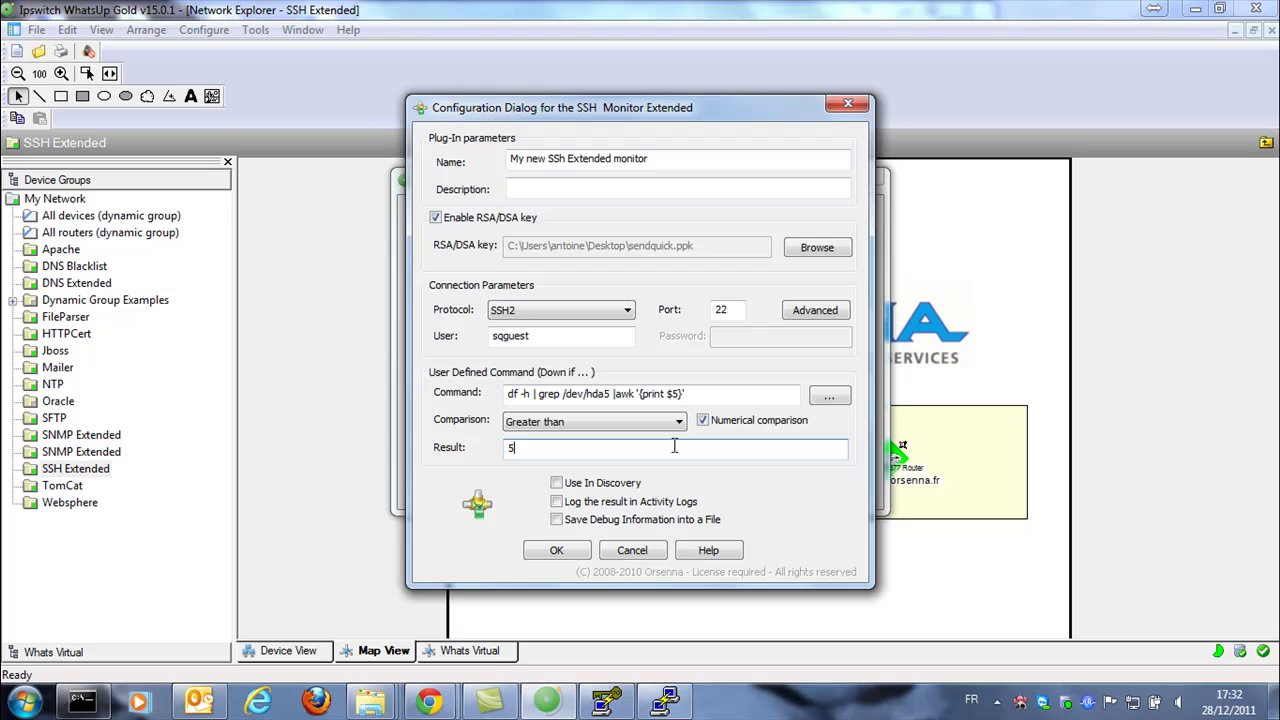
click(679, 422)
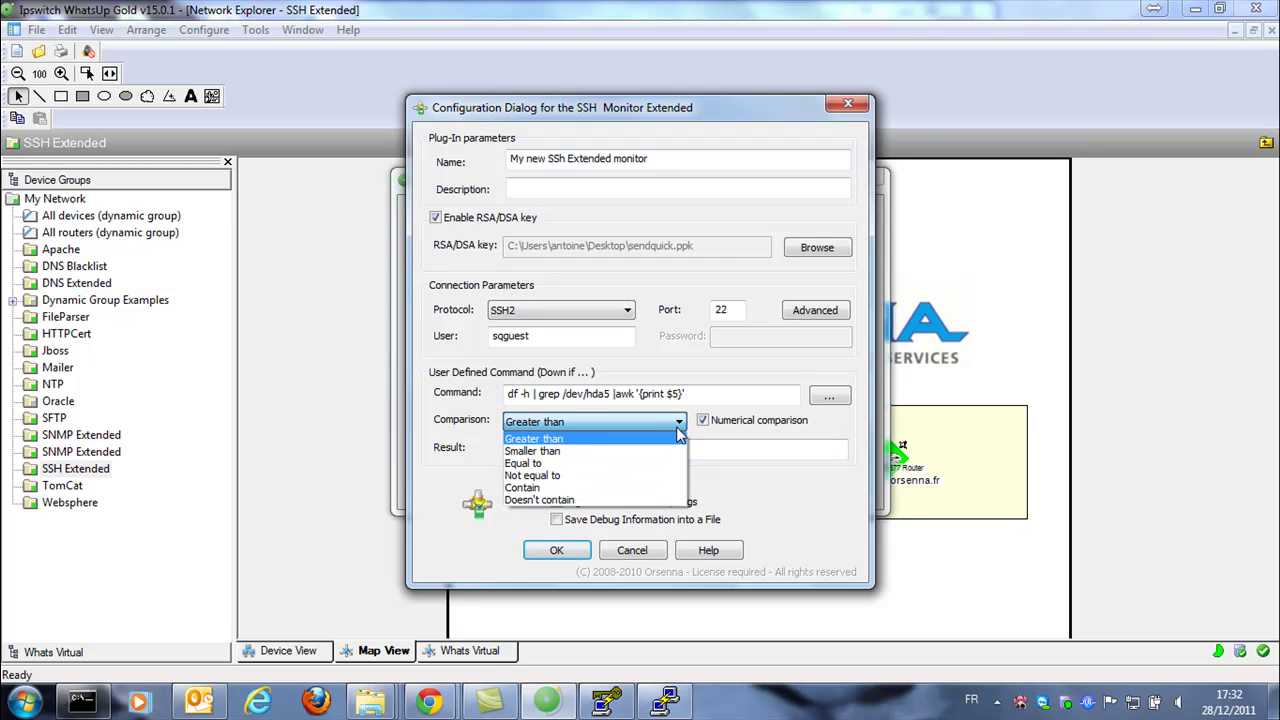
click(679, 437)
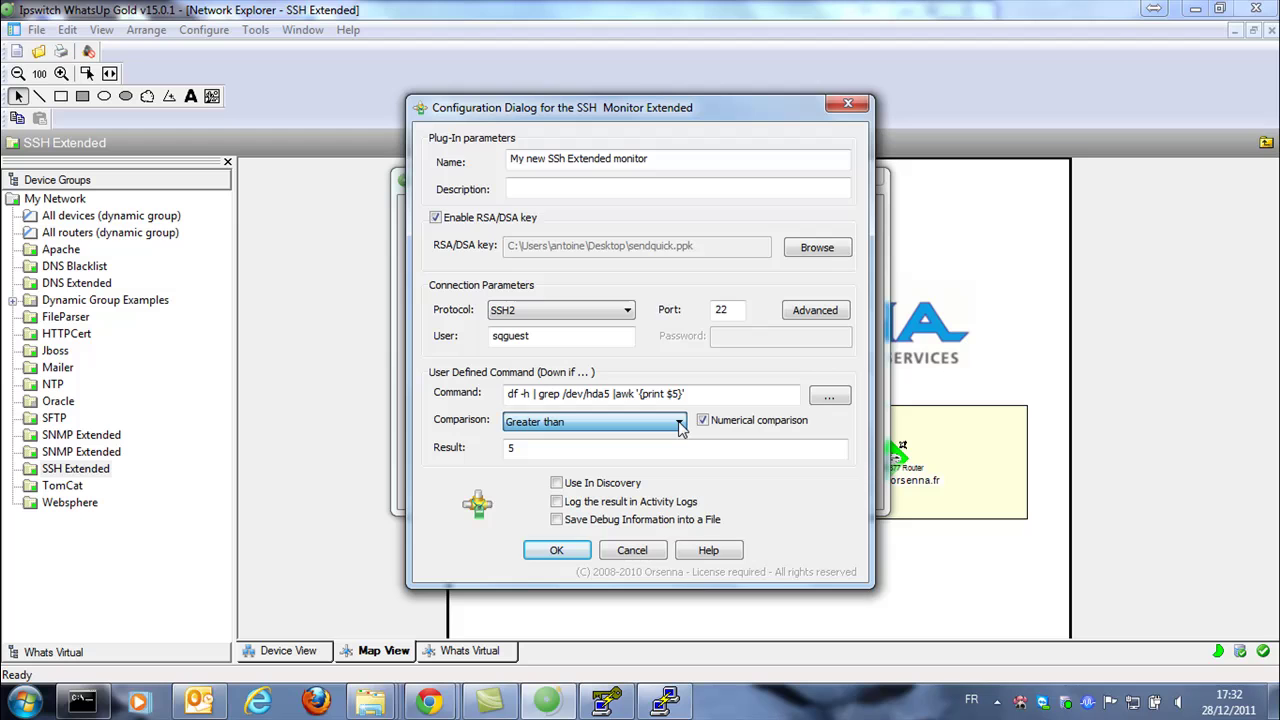
click(581, 559)
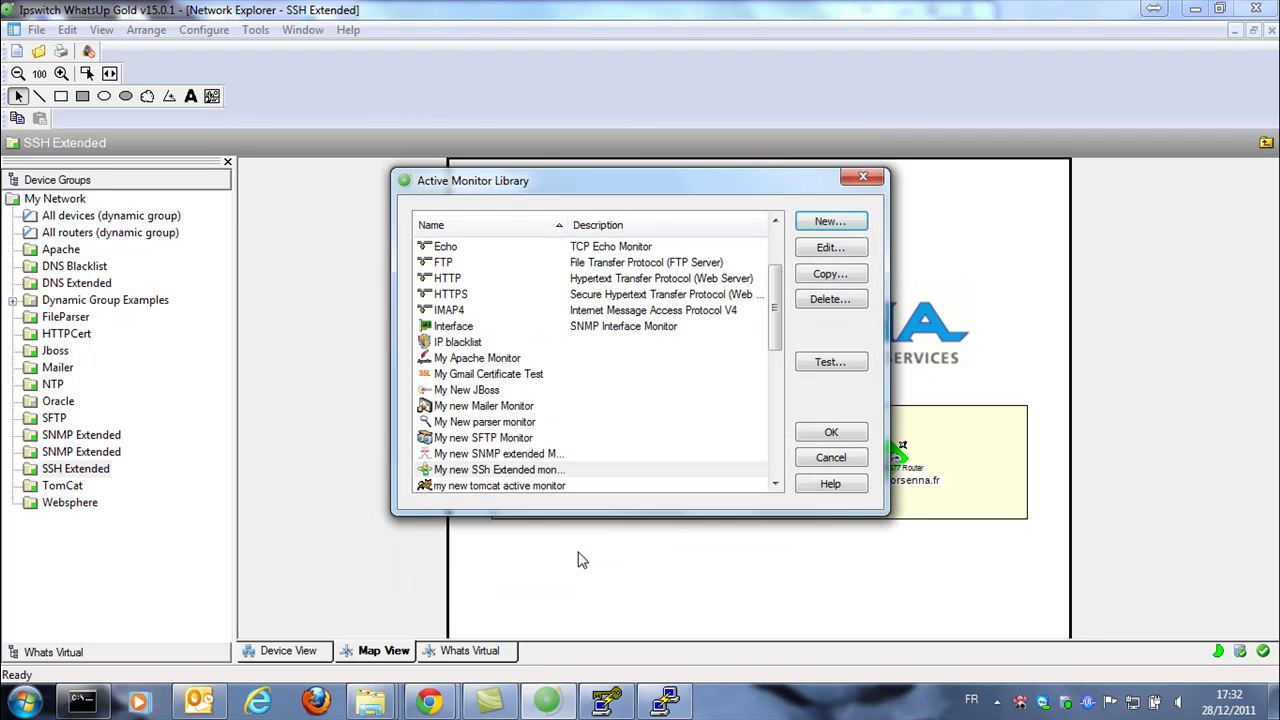
Test My new SSh Extended monitor against device 192.168.0.98, review the returned details, and close the Active Monitor Library
click(829, 362)
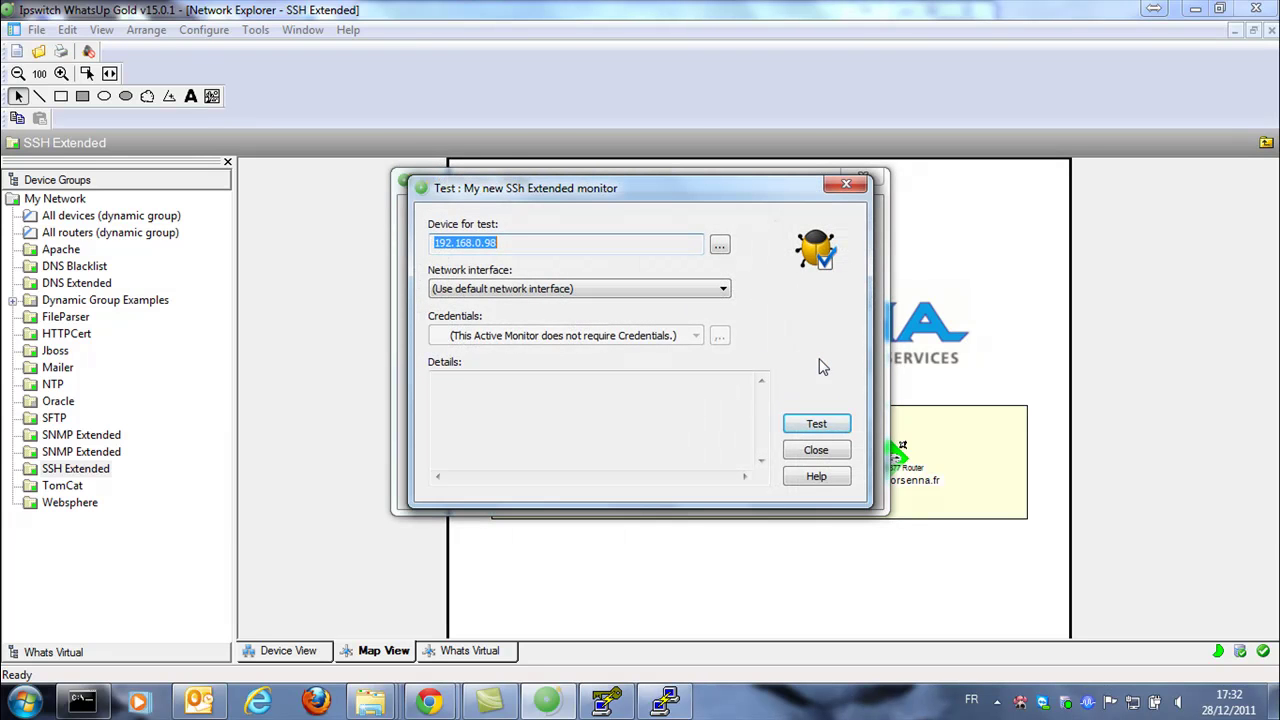
click(814, 426)
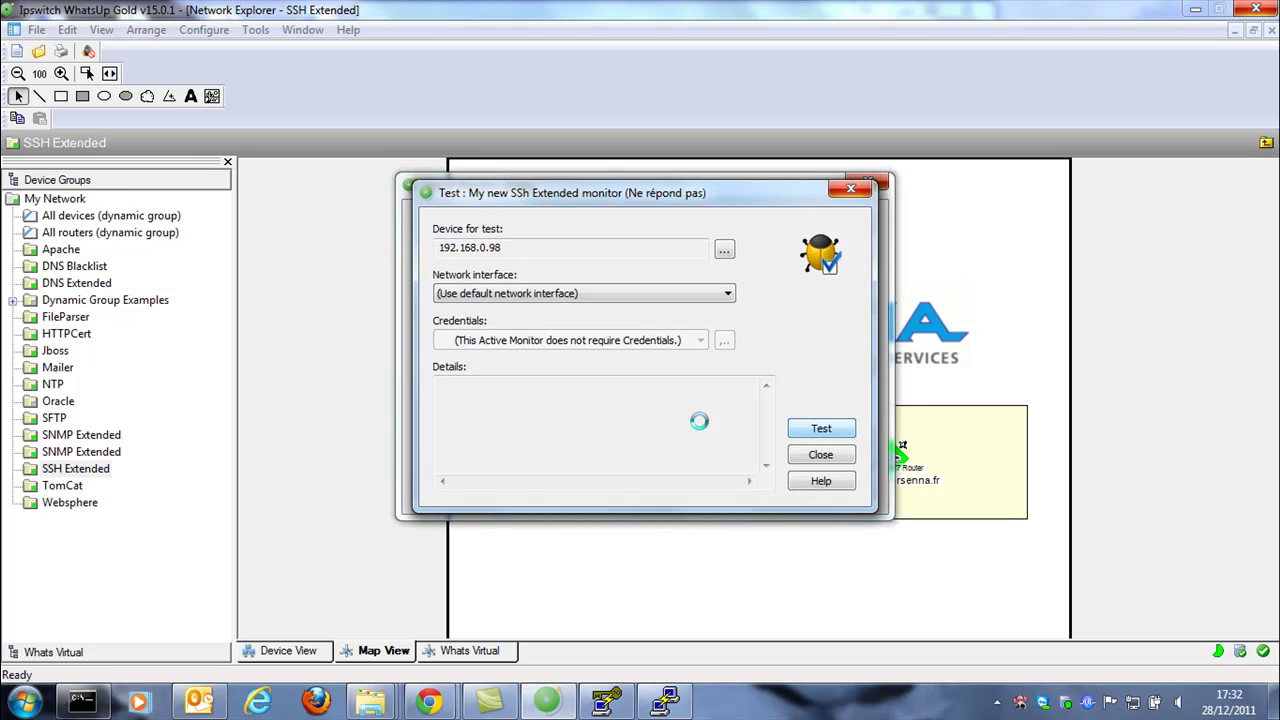
double_click(491, 380)
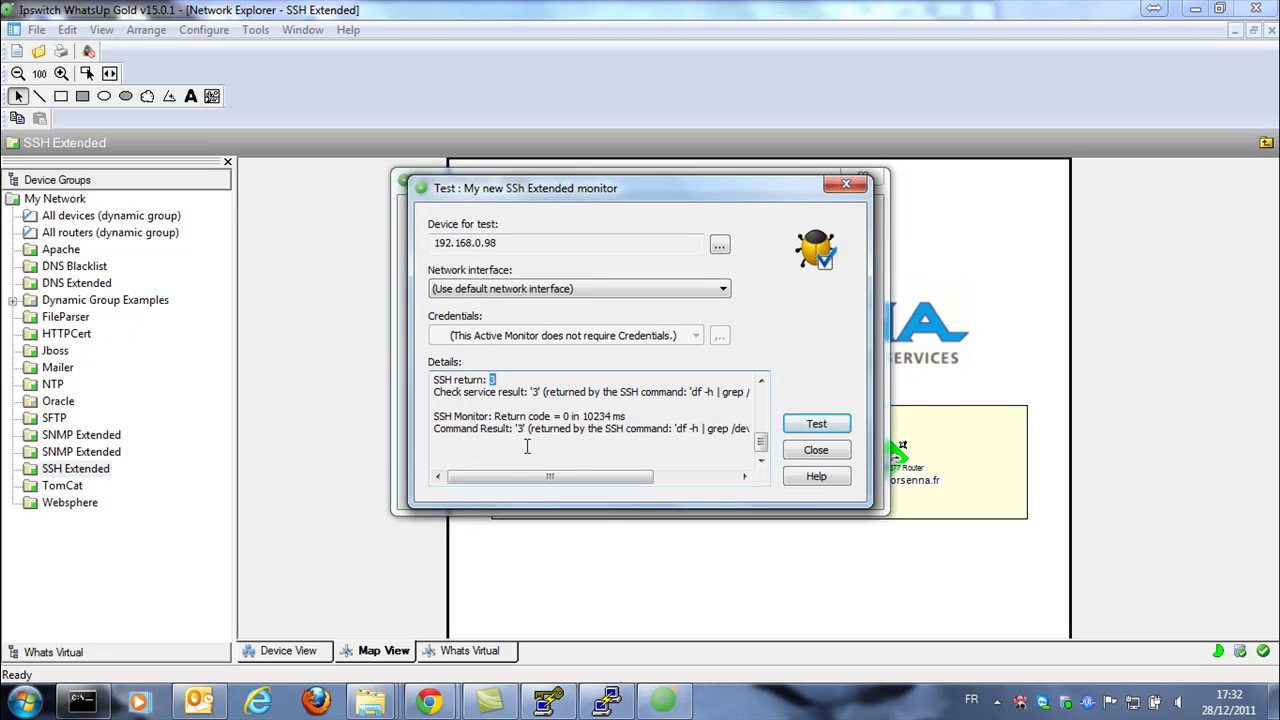
mouse_move(530, 481)
mouse_down()
mouse_move(640, 488)
mouse_move(520, 490)
mouse_move(645, 482)
mouse_move(511, 483)
mouse_up()
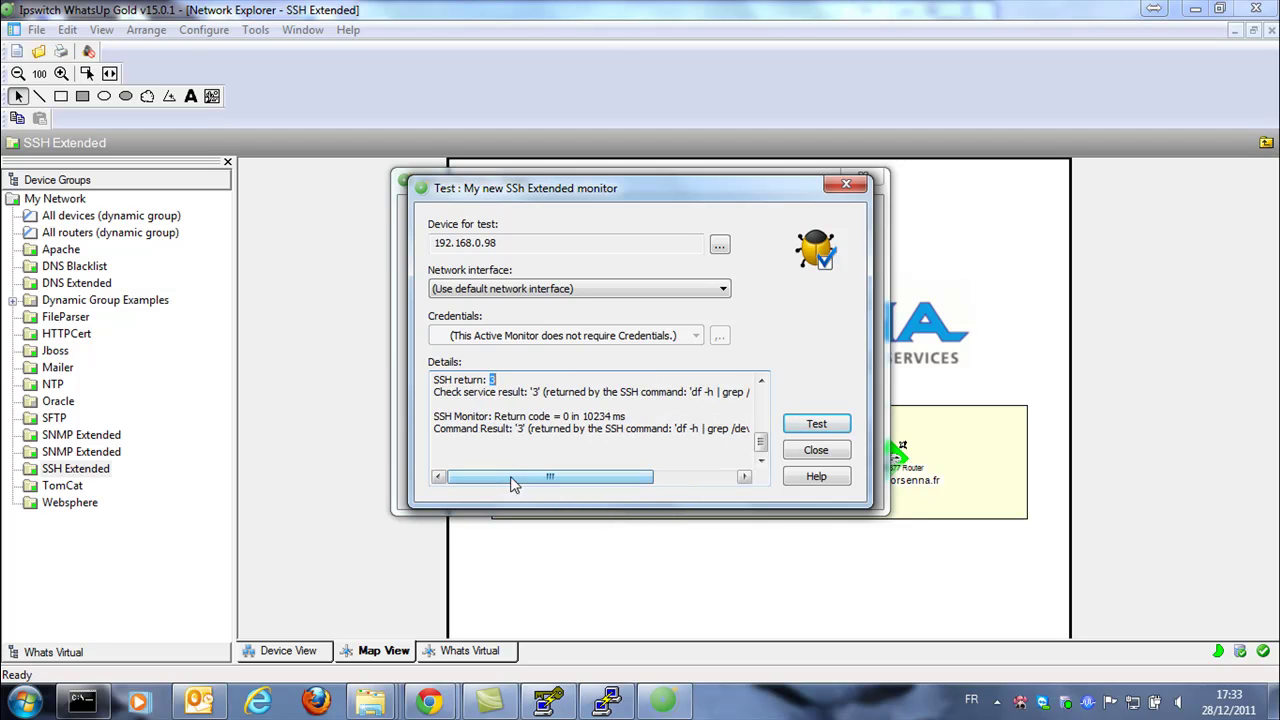
drag(494, 416, 628, 414)
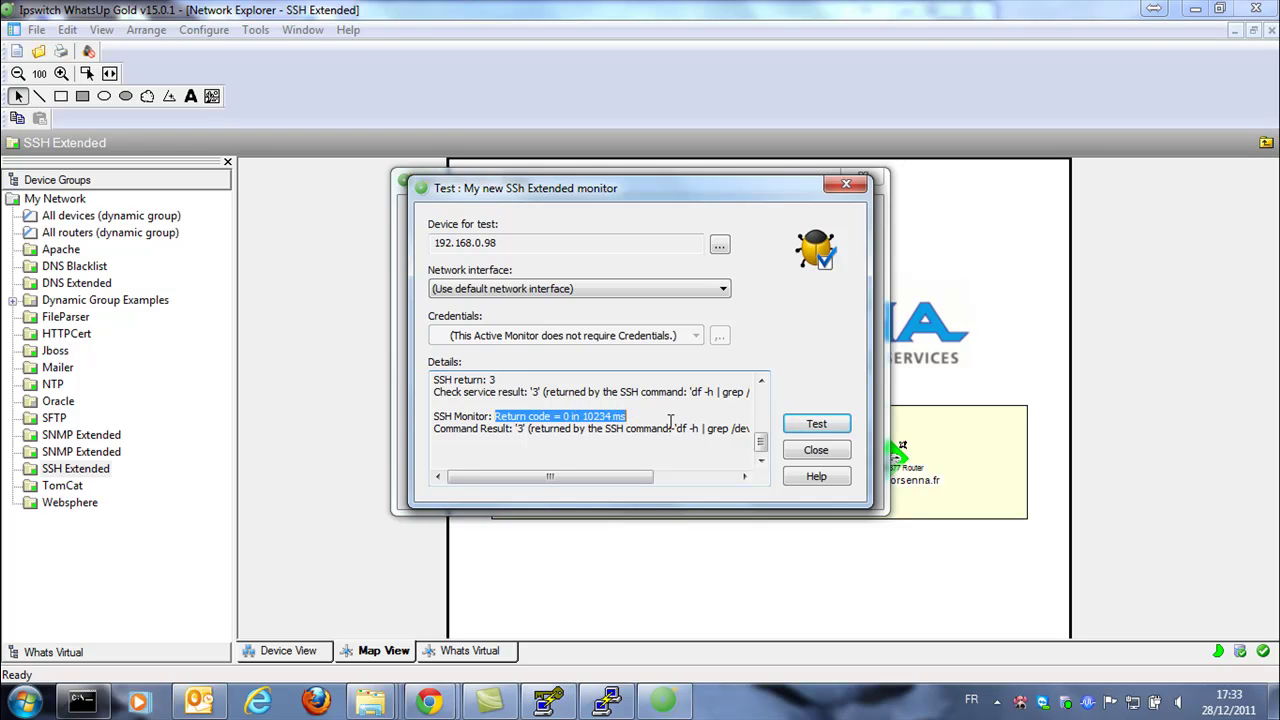
click(805, 453)
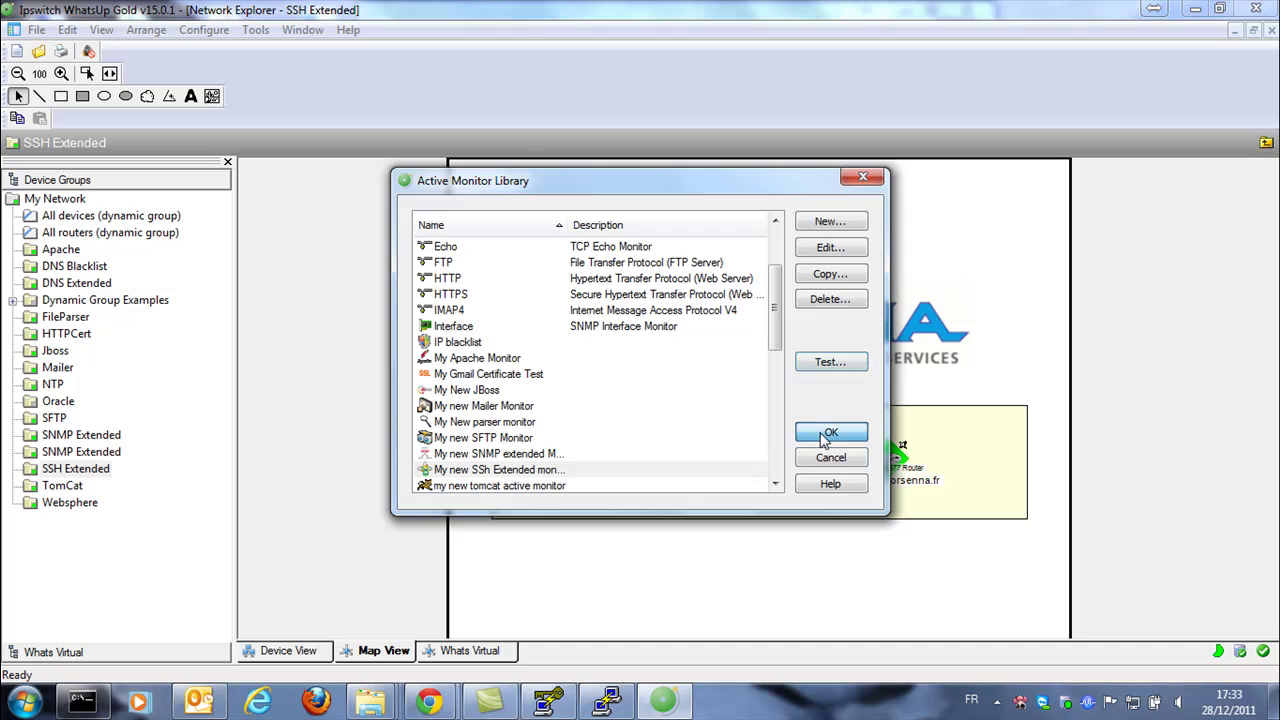
click(824, 438)
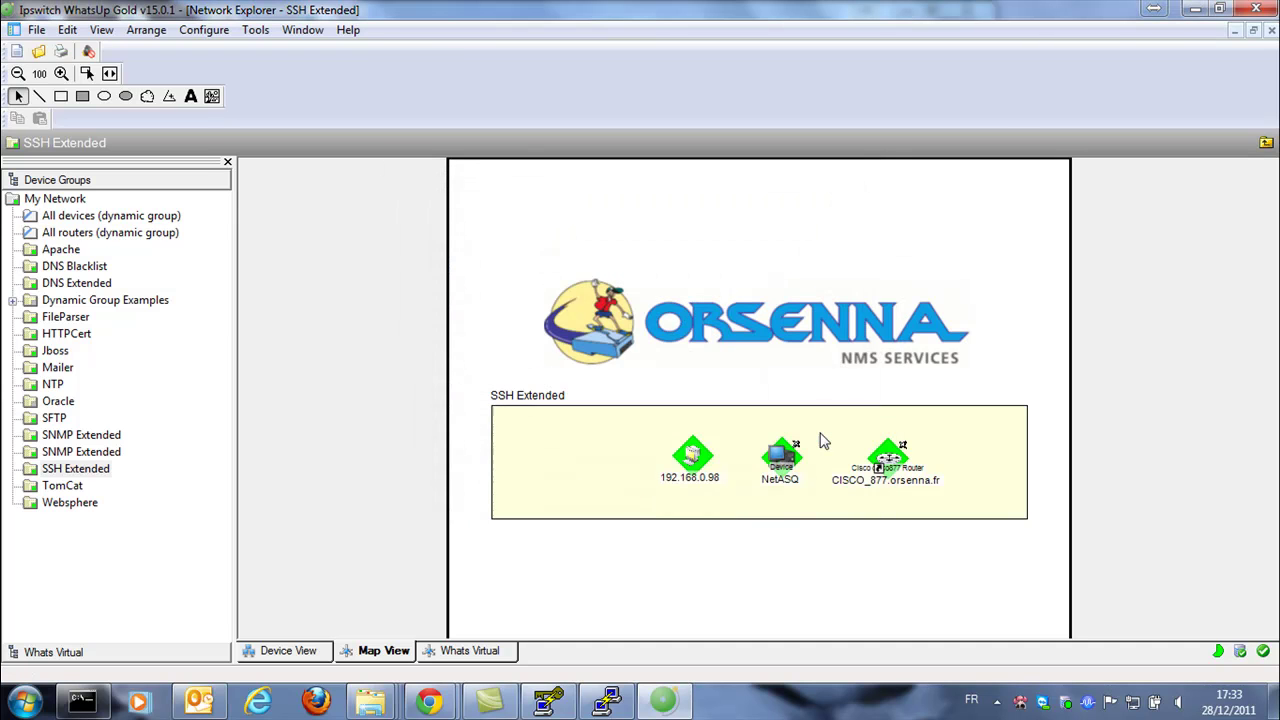
Add My new SSh Extended monitor to the active monitors of device 192.168.0.98 with default polling and no actions, and save the device properties
click(695, 456)
double_click(695, 455)
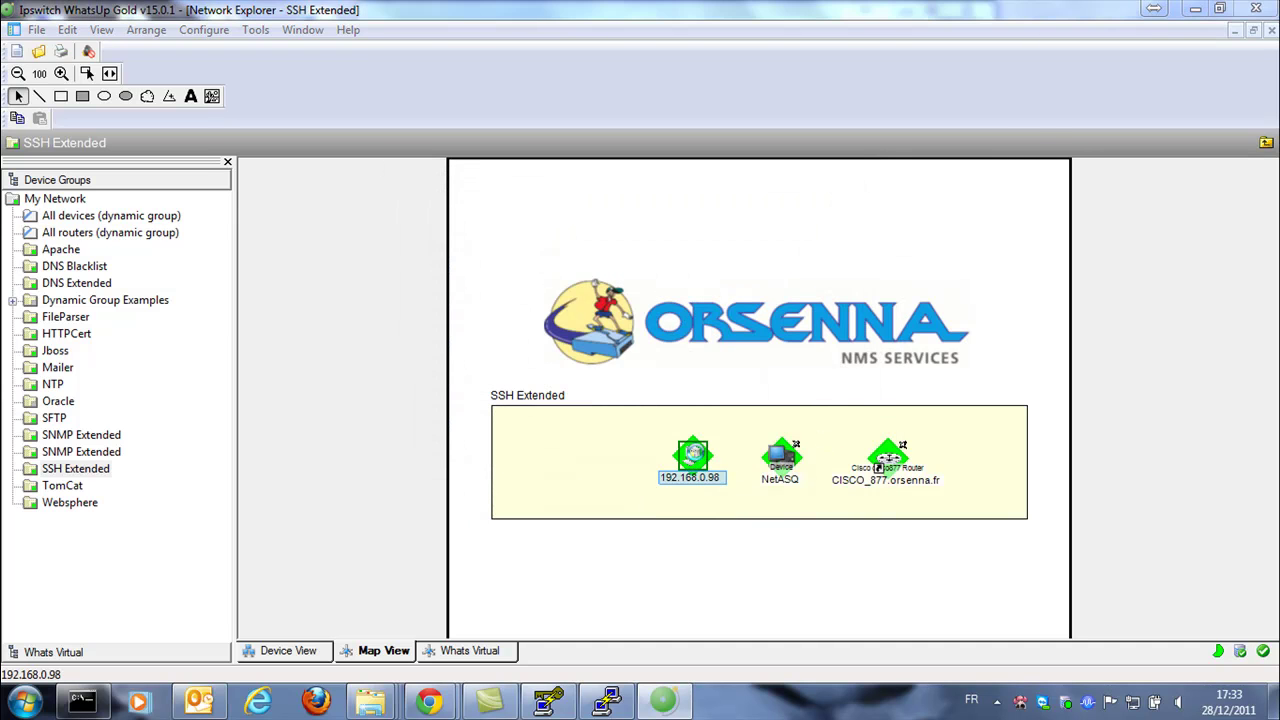
click(329, 244)
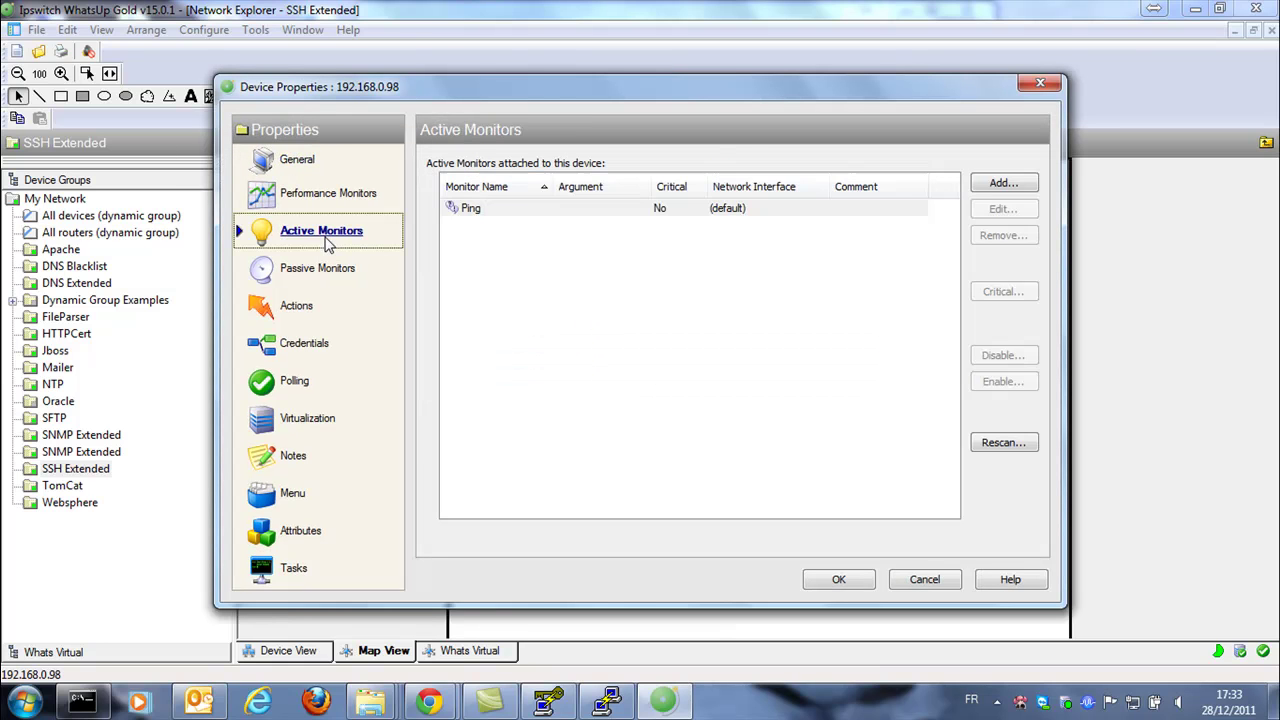
click(1000, 184)
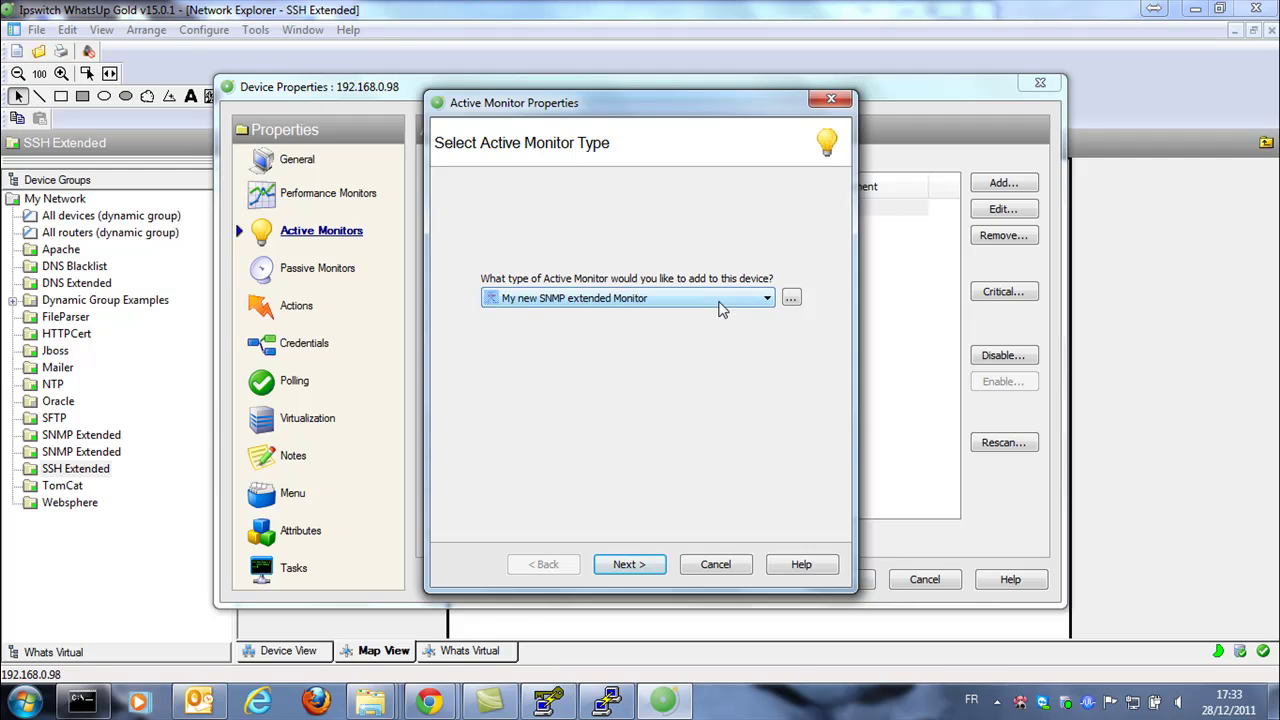
click(721, 302)
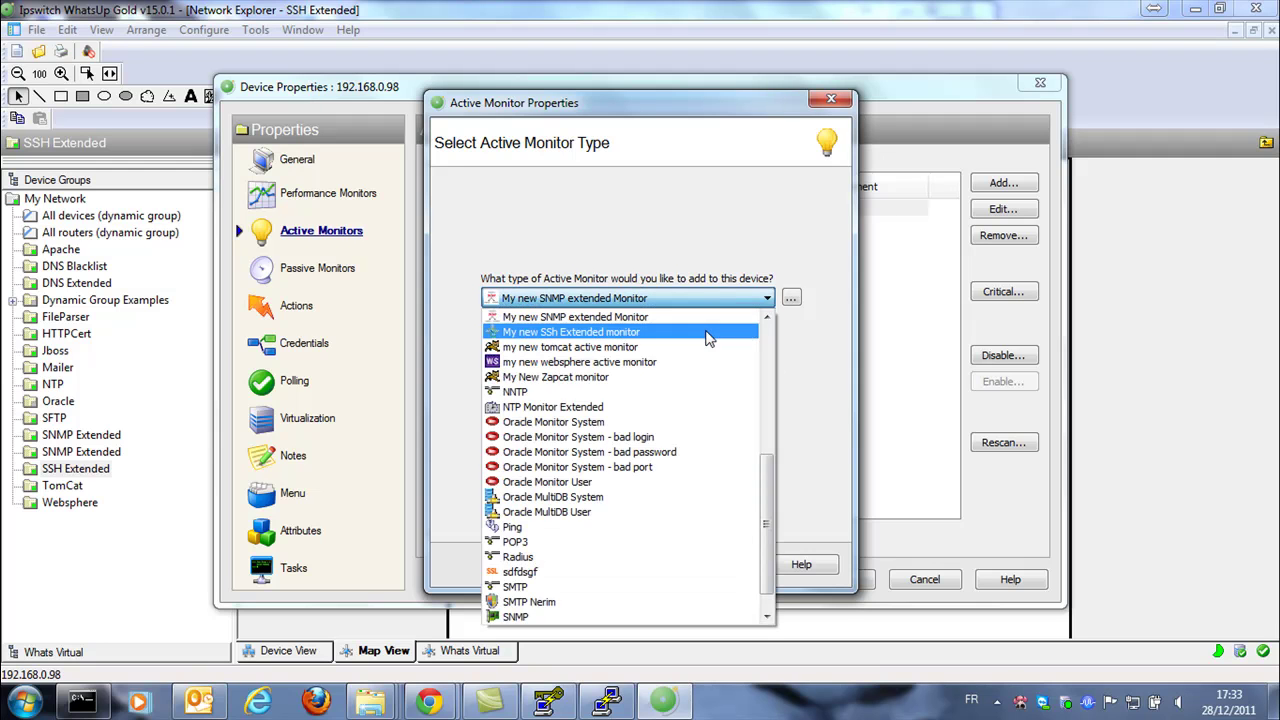
click(710, 333)
click(649, 572)
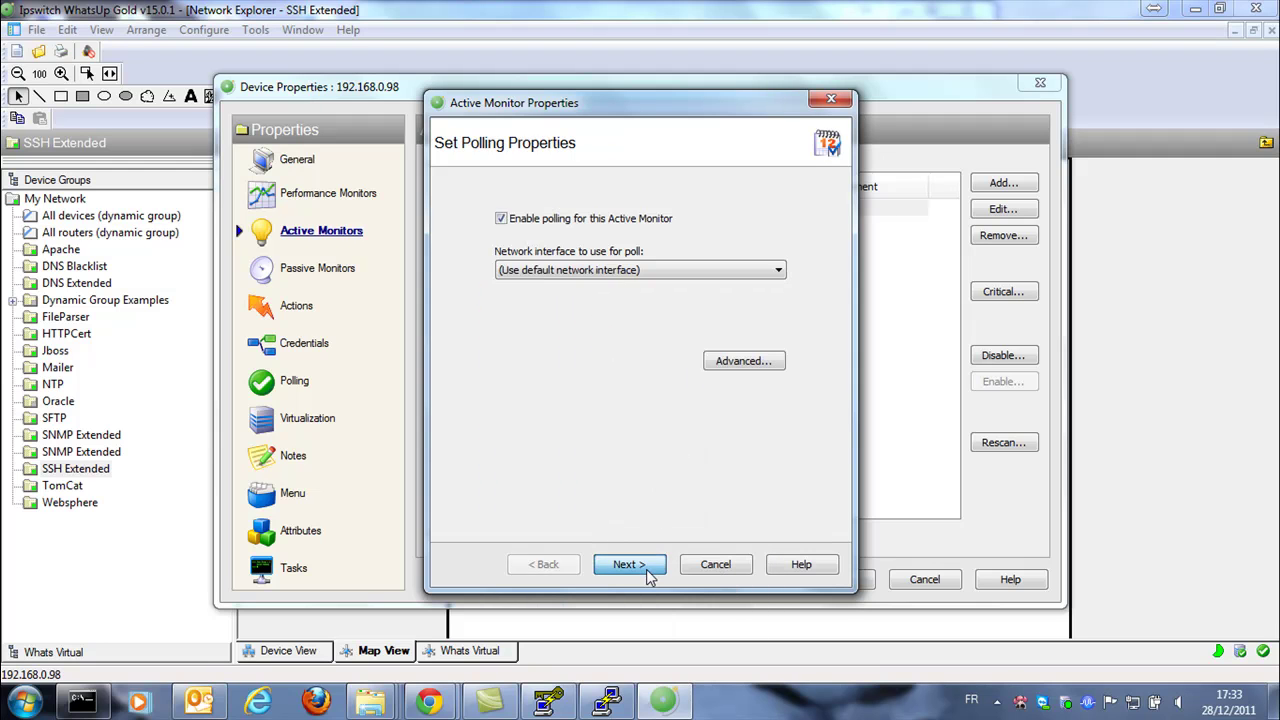
click(649, 576)
click(649, 576)
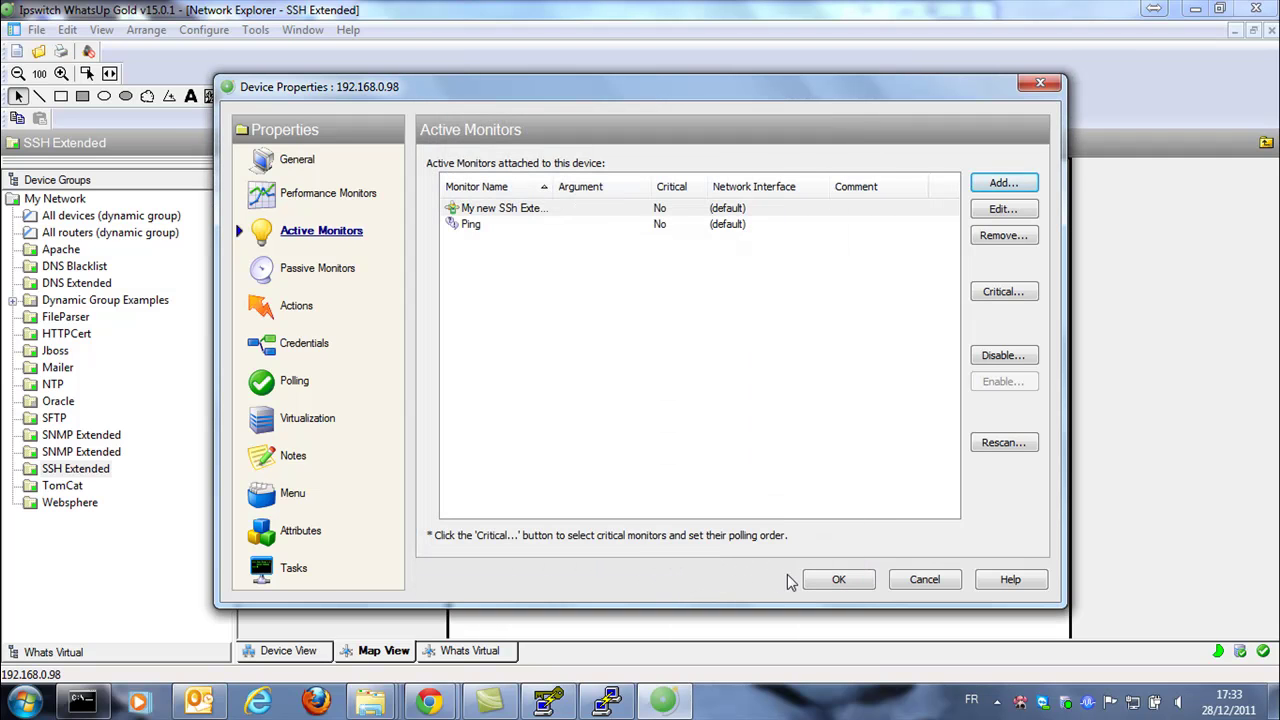
click(852, 578)
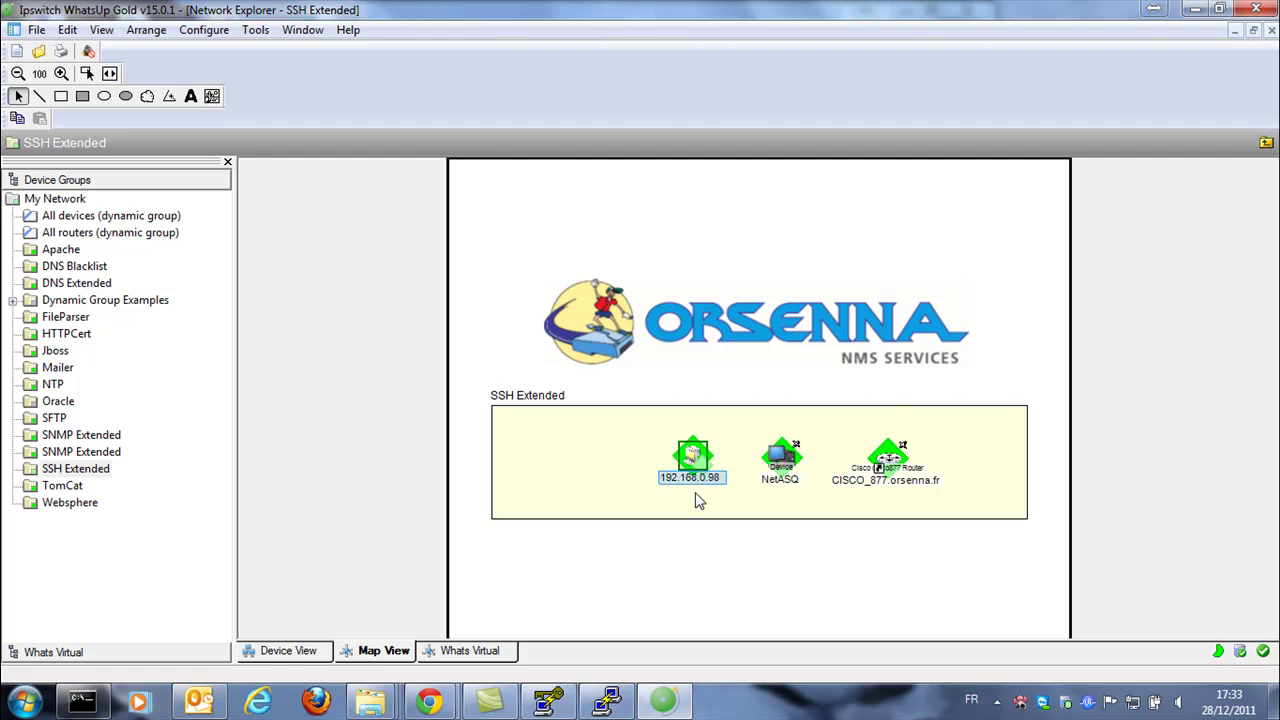
click(698, 500)
click(697, 540)
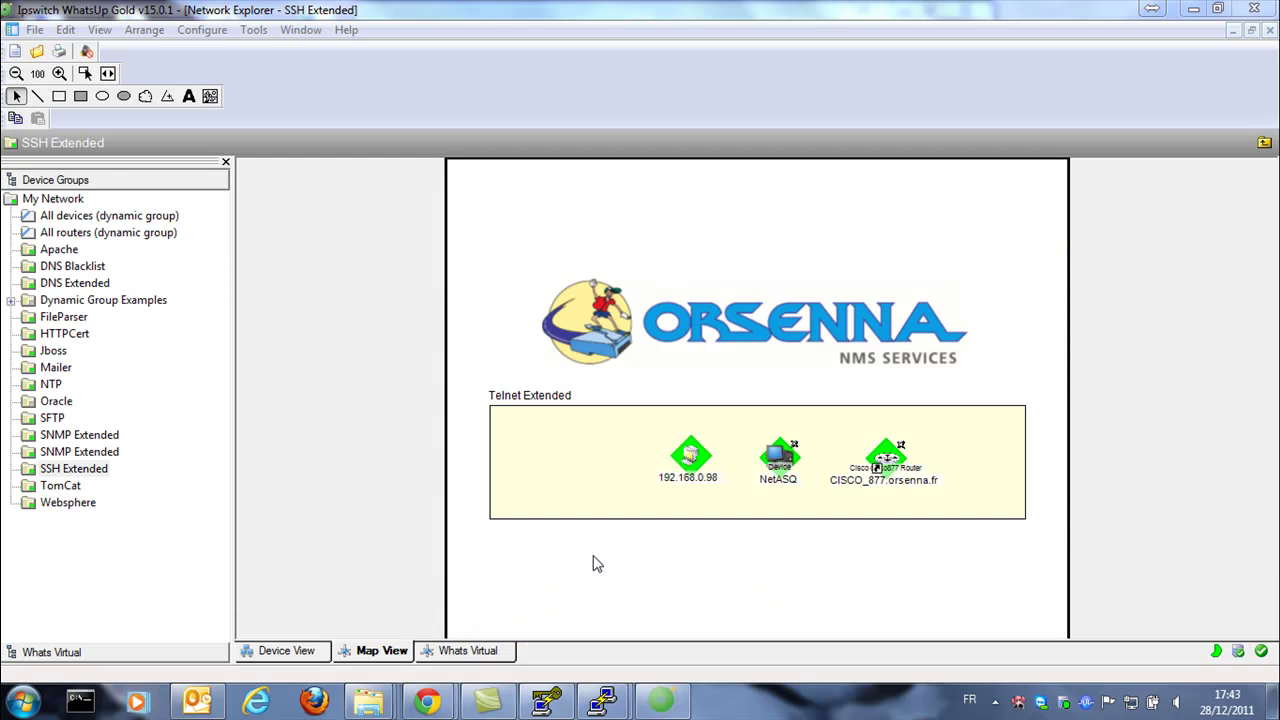
Create an active monitor of type Telnet Extended Monitor in the Active Monitor Library and name it "My new telnet extended monitor"
click(888, 461)
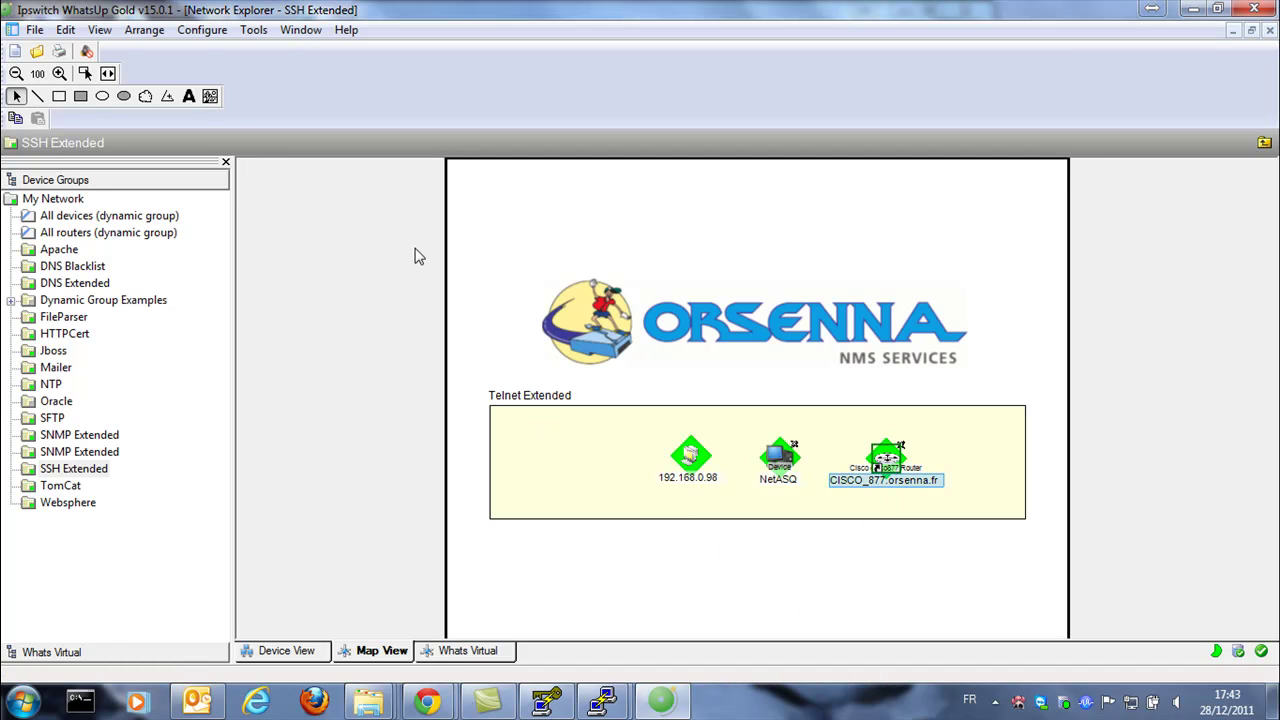
click(203, 30)
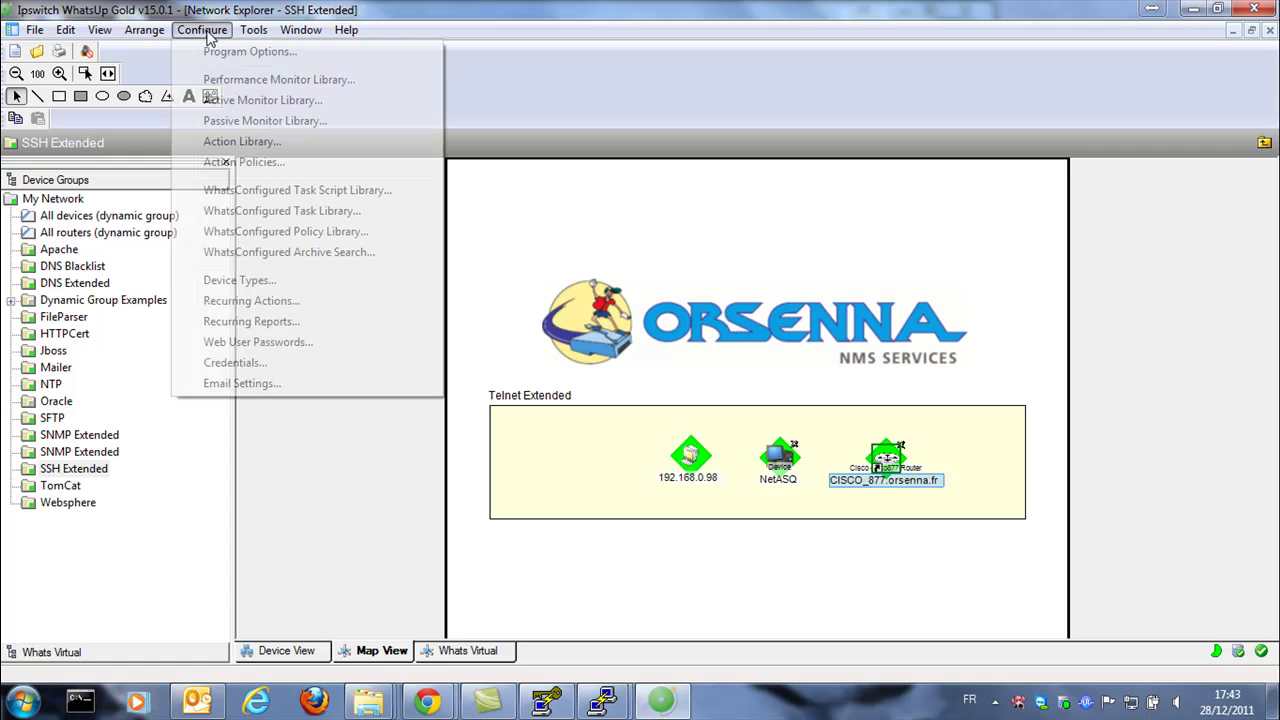
click(226, 99)
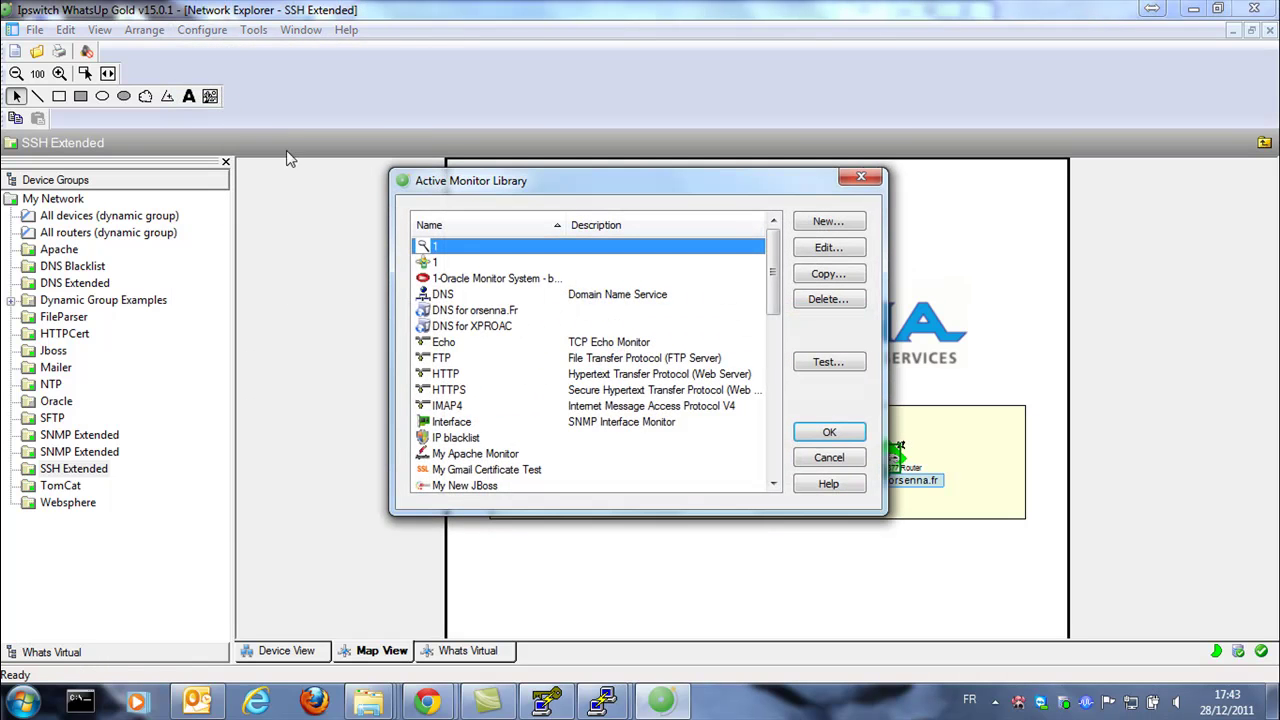
click(825, 224)
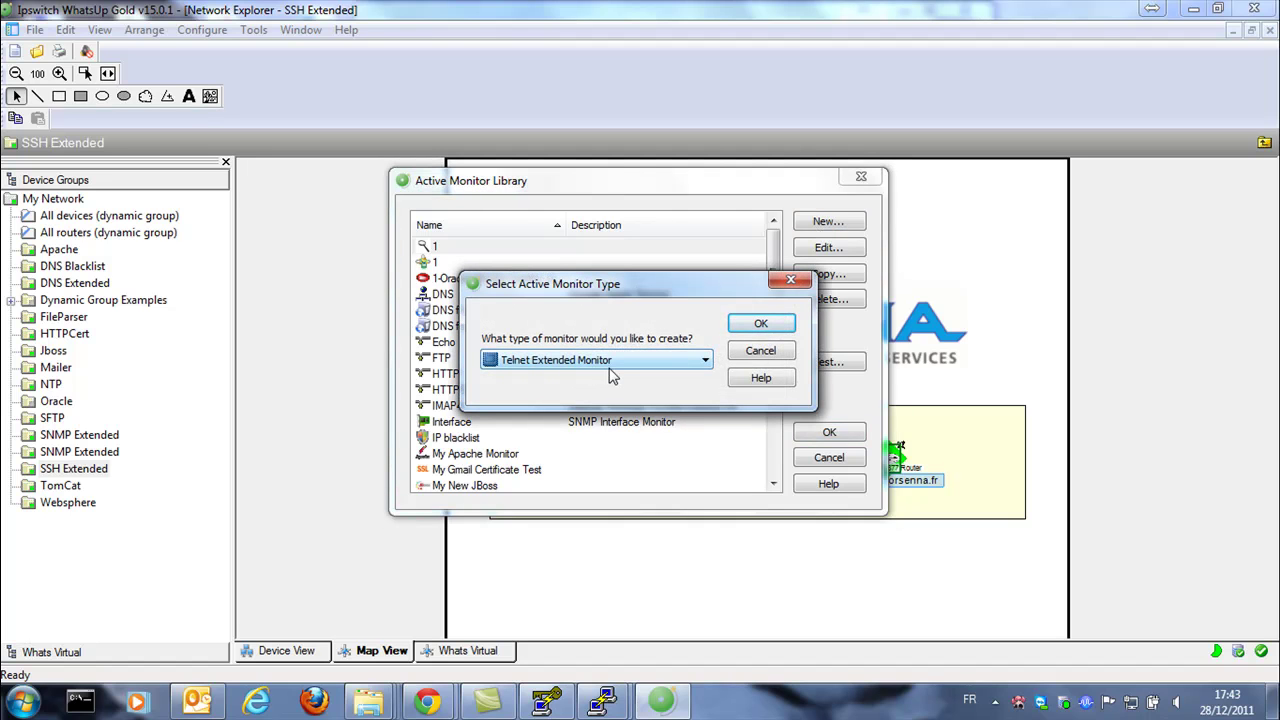
click(765, 326)
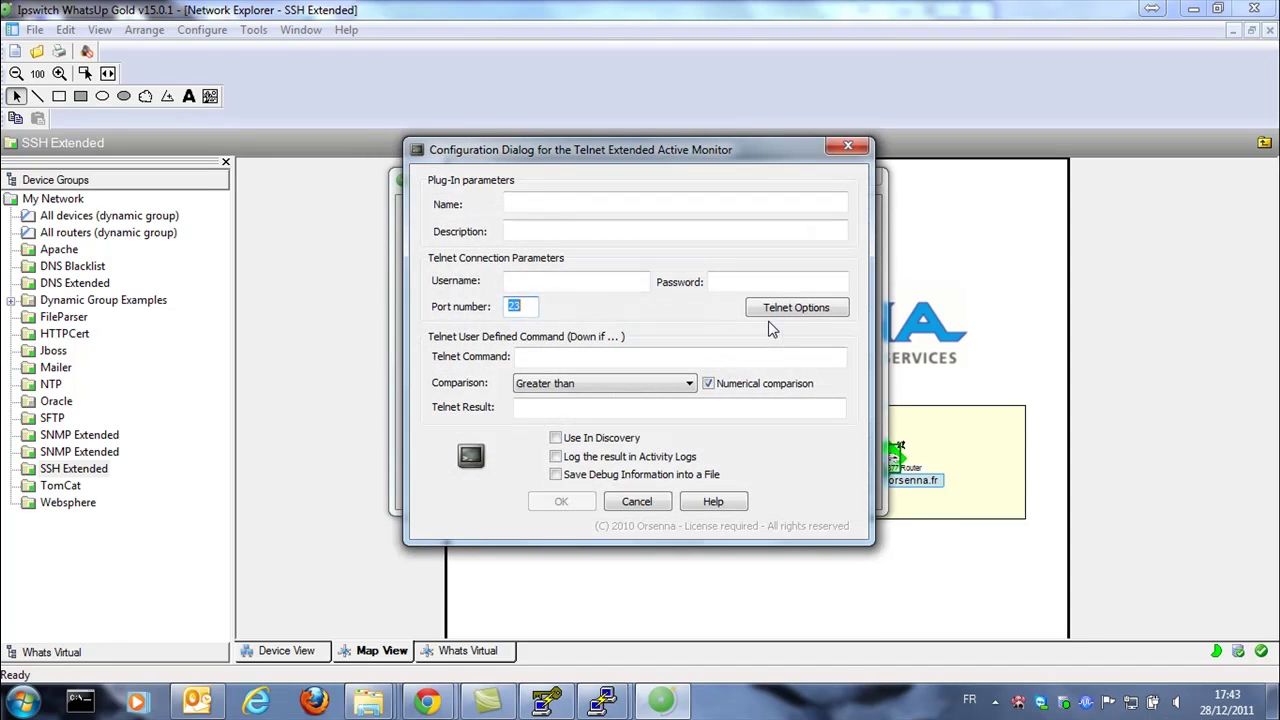
click(576, 203)
text(My )
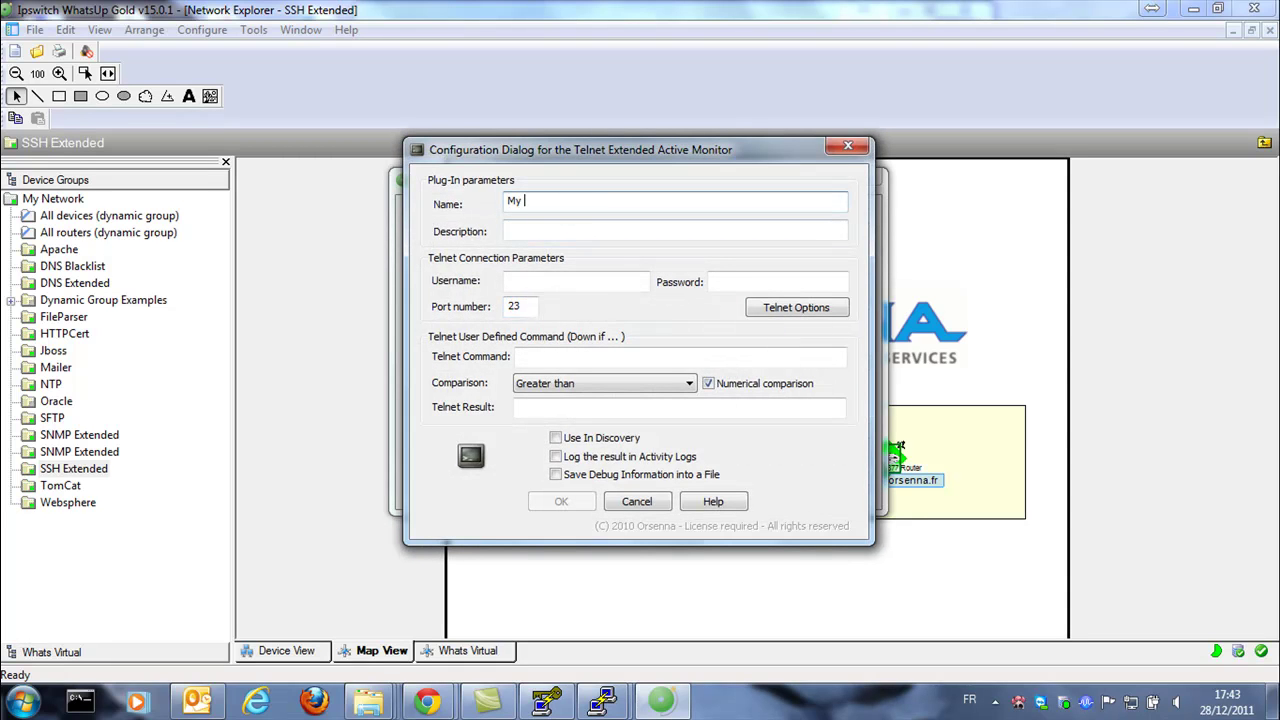
text(new telne)
text(t exetended monitor)
Enter the Telnet username administrateur and the account password, and review the Telnet options without changing them
click(562, 279)
text(adm)
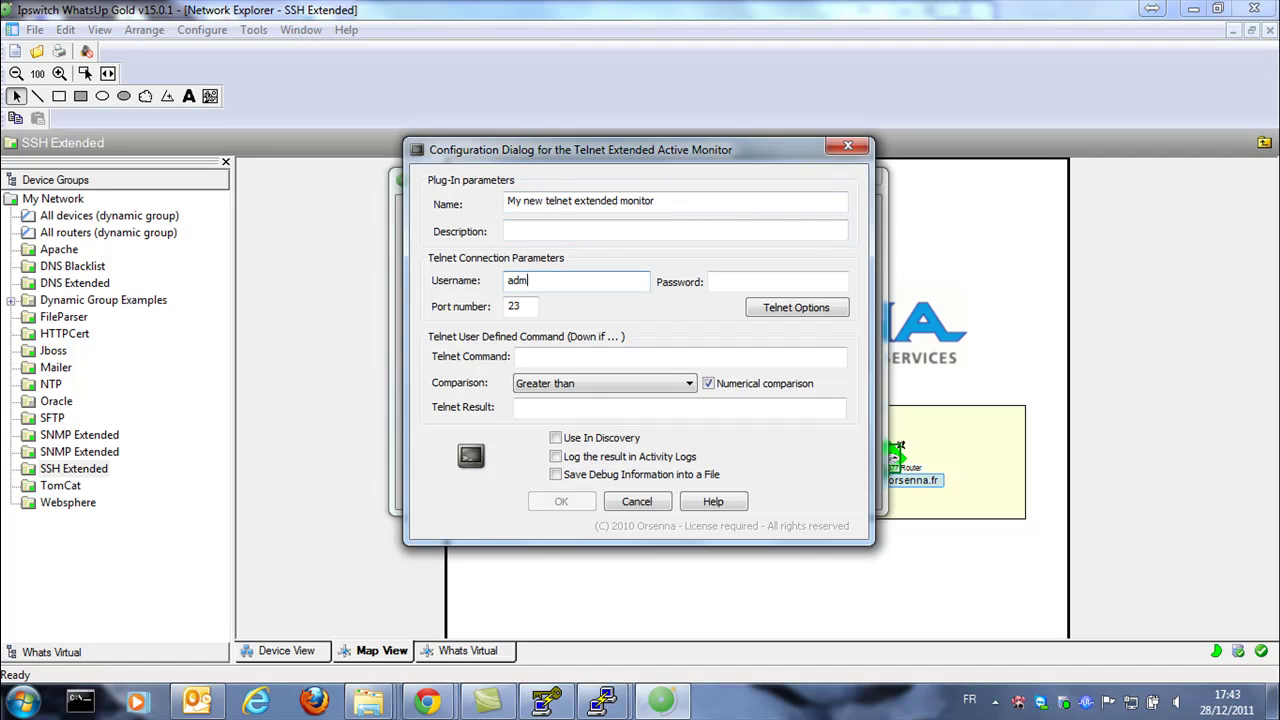
text(inistrateur)
click(720, 281)
text(••••••)
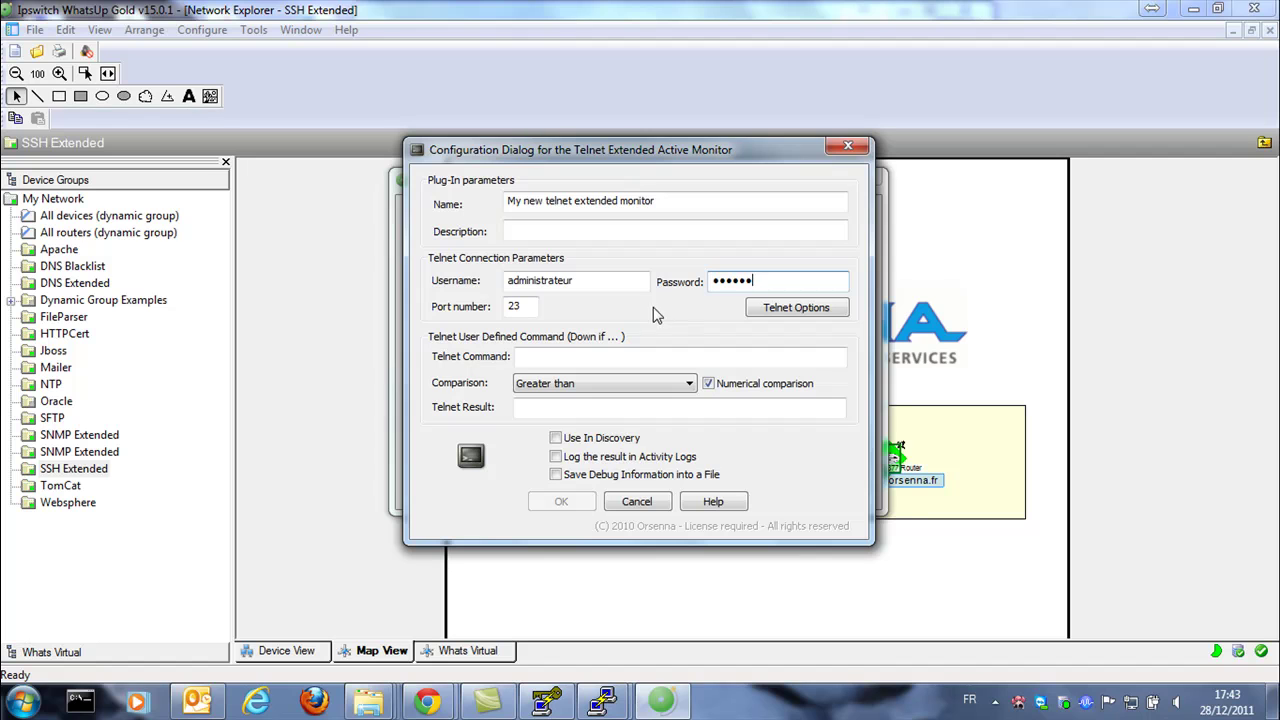
click(787, 312)
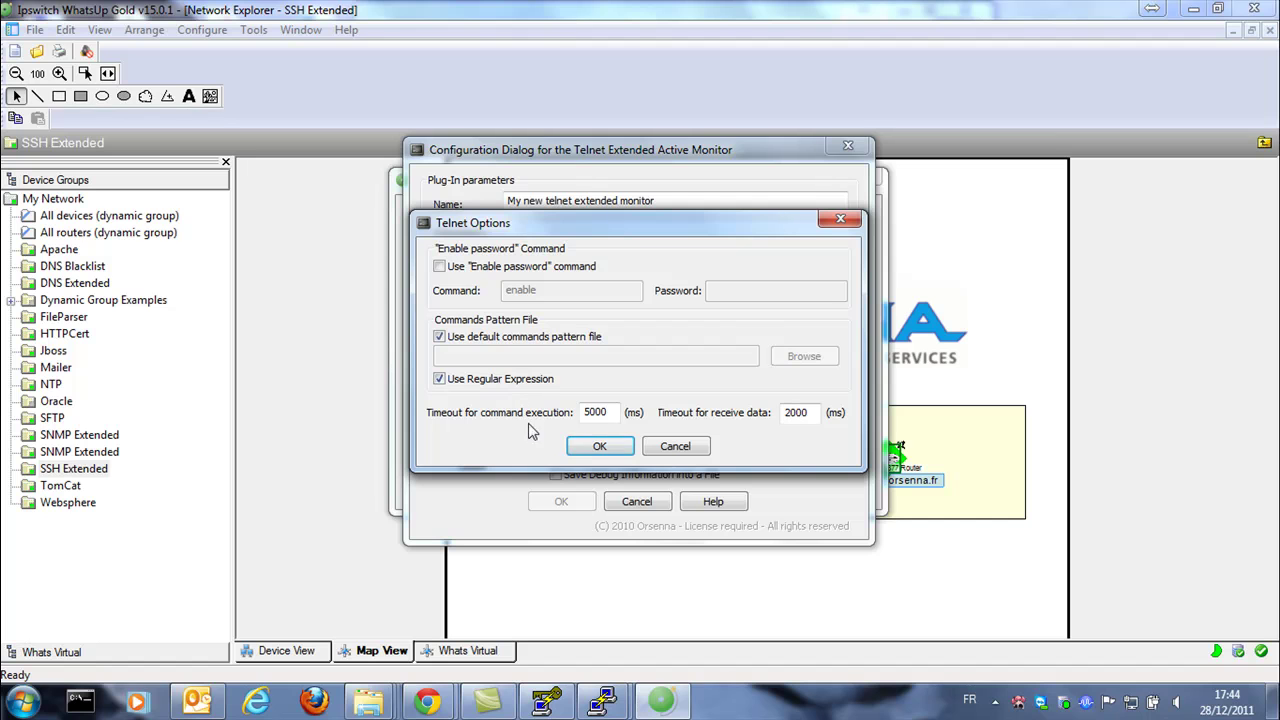
click(677, 448)
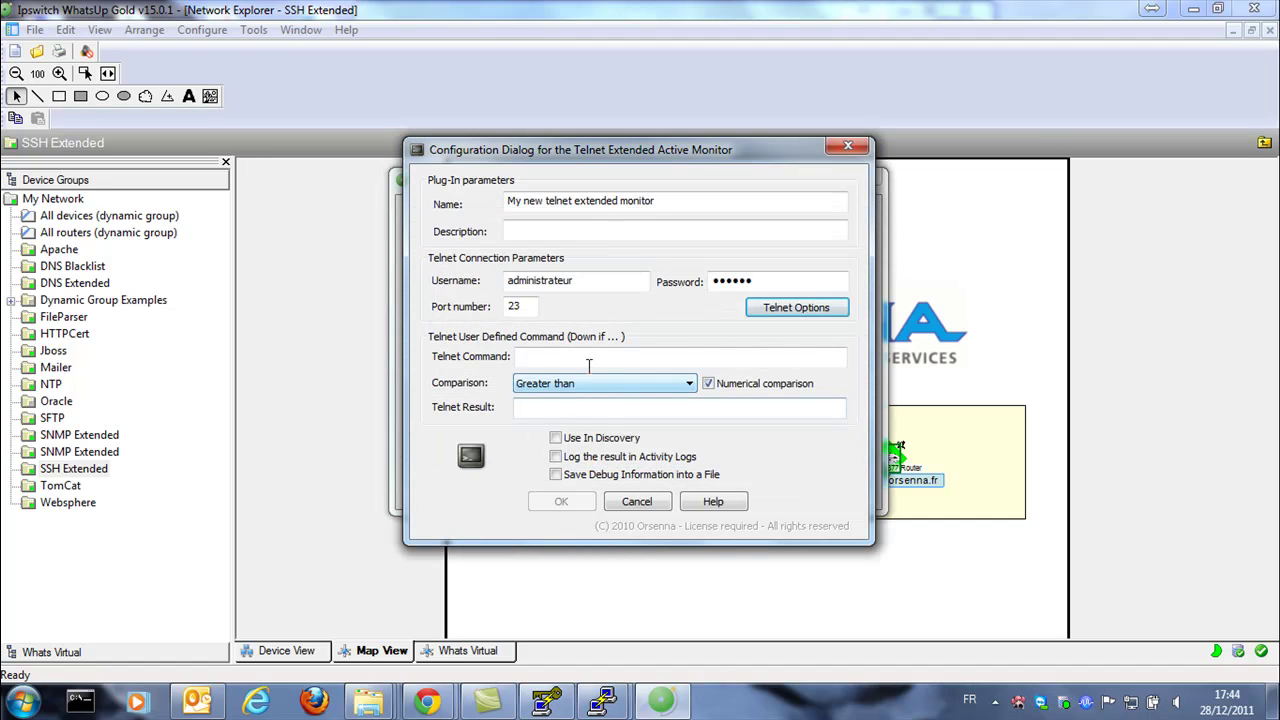
Set the Telnet command to "show version | inc ROM" with the down condition Doesn't contain "12.3(8r)YI3", and save the monitor
click(566, 355)
text(show version)
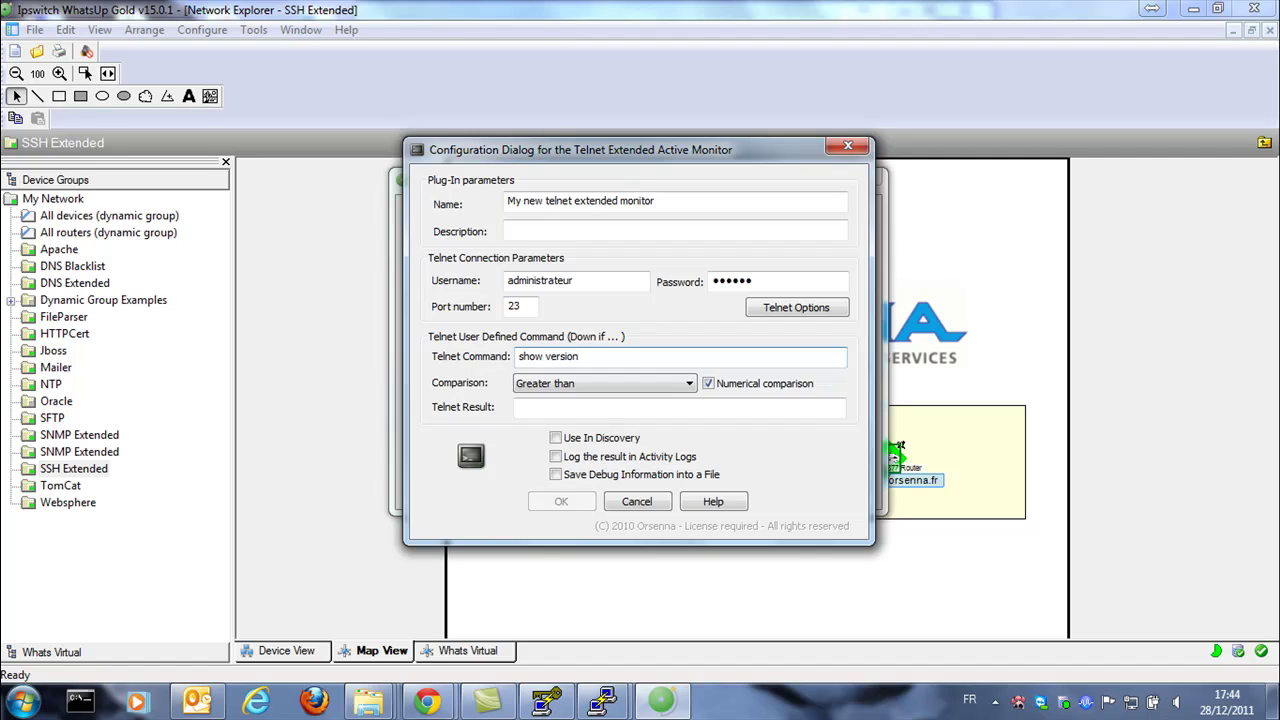
text( | inc ROM)
click(582, 386)
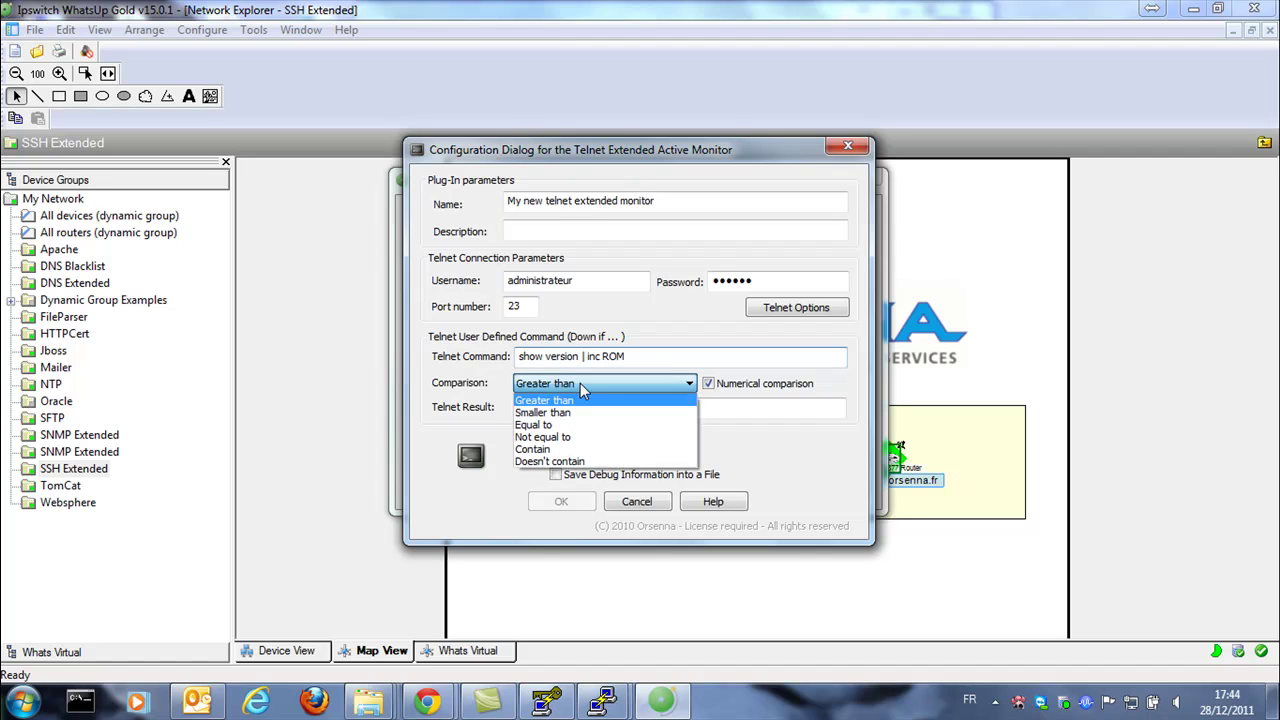
click(585, 462)
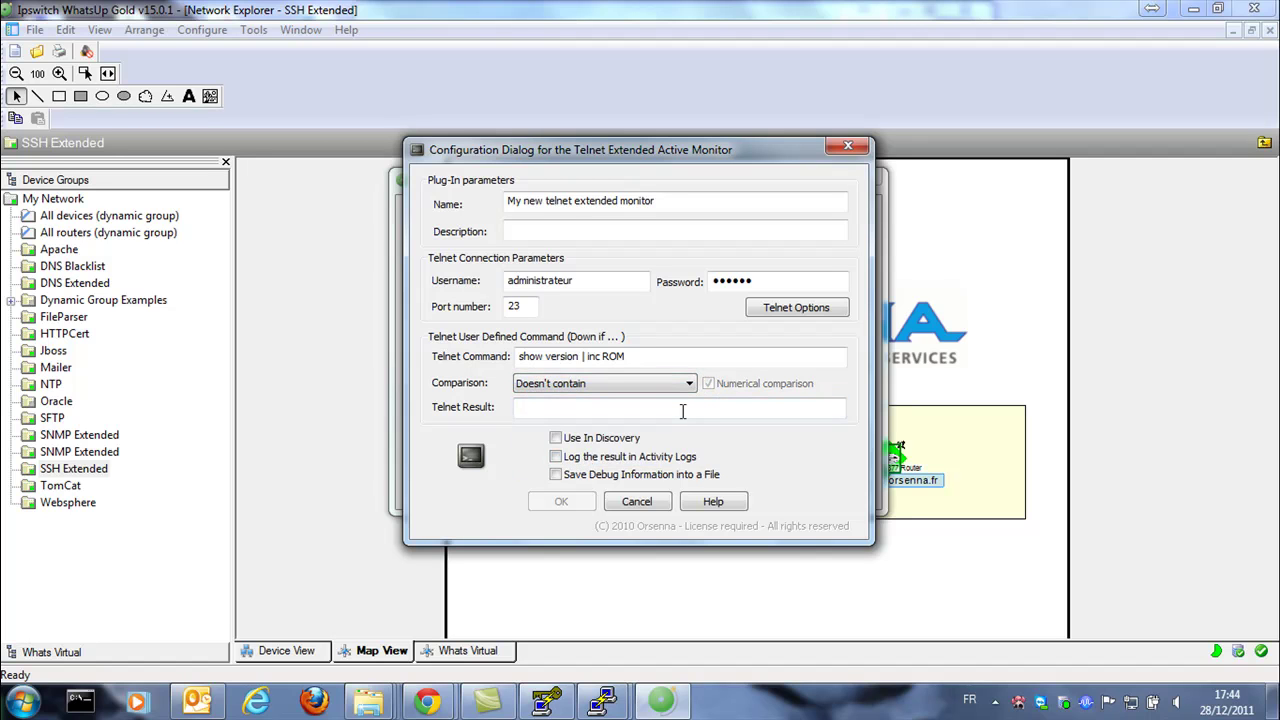
click(683, 411)
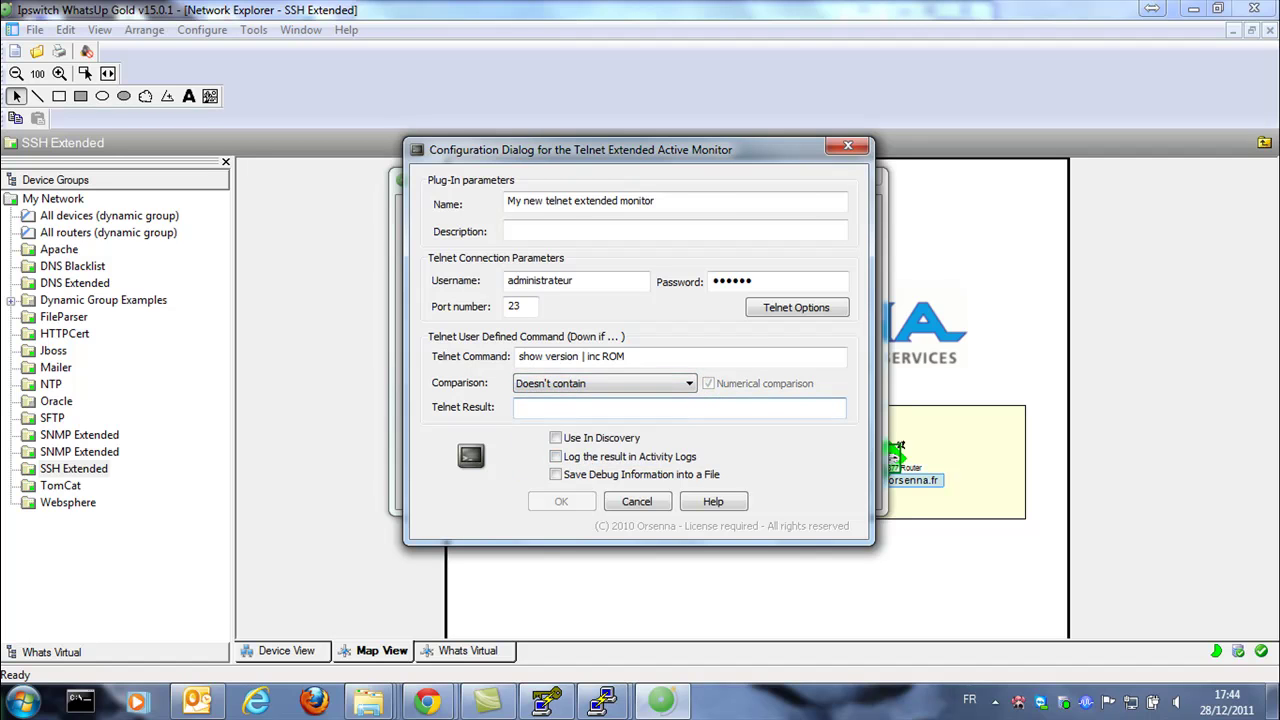
text(12.3(8)
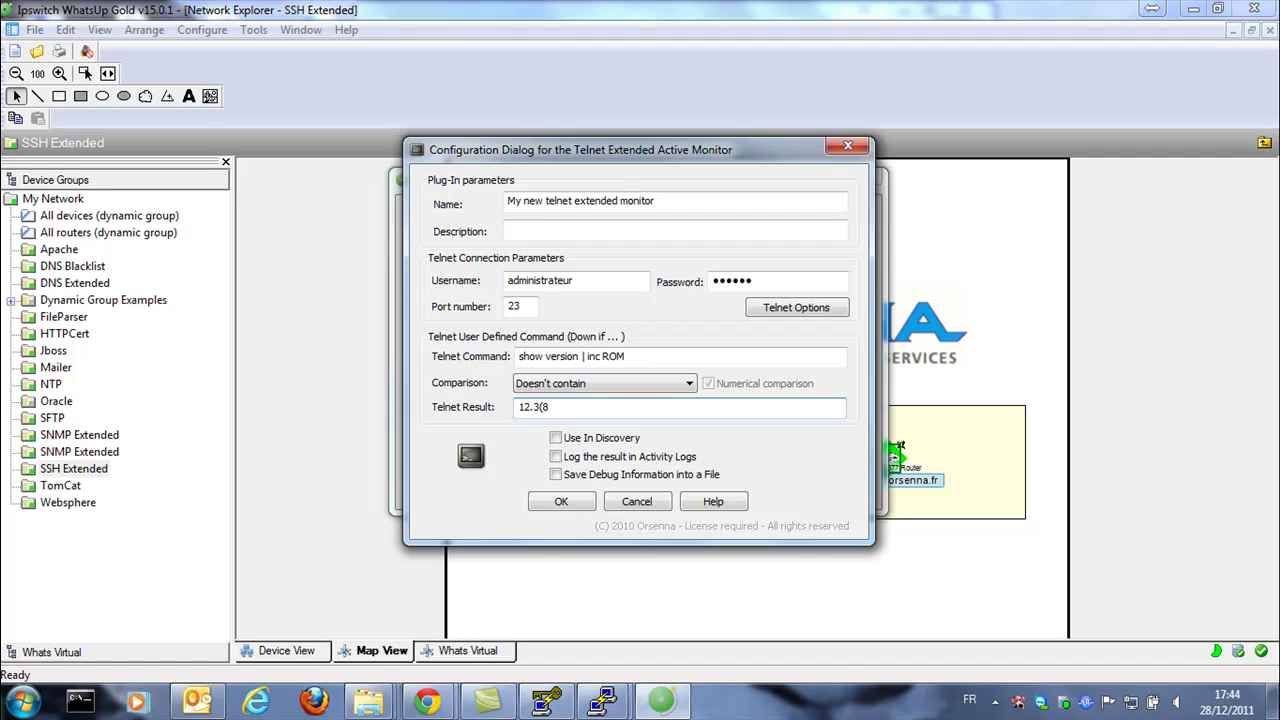
text(r)YI3)
click(578, 501)
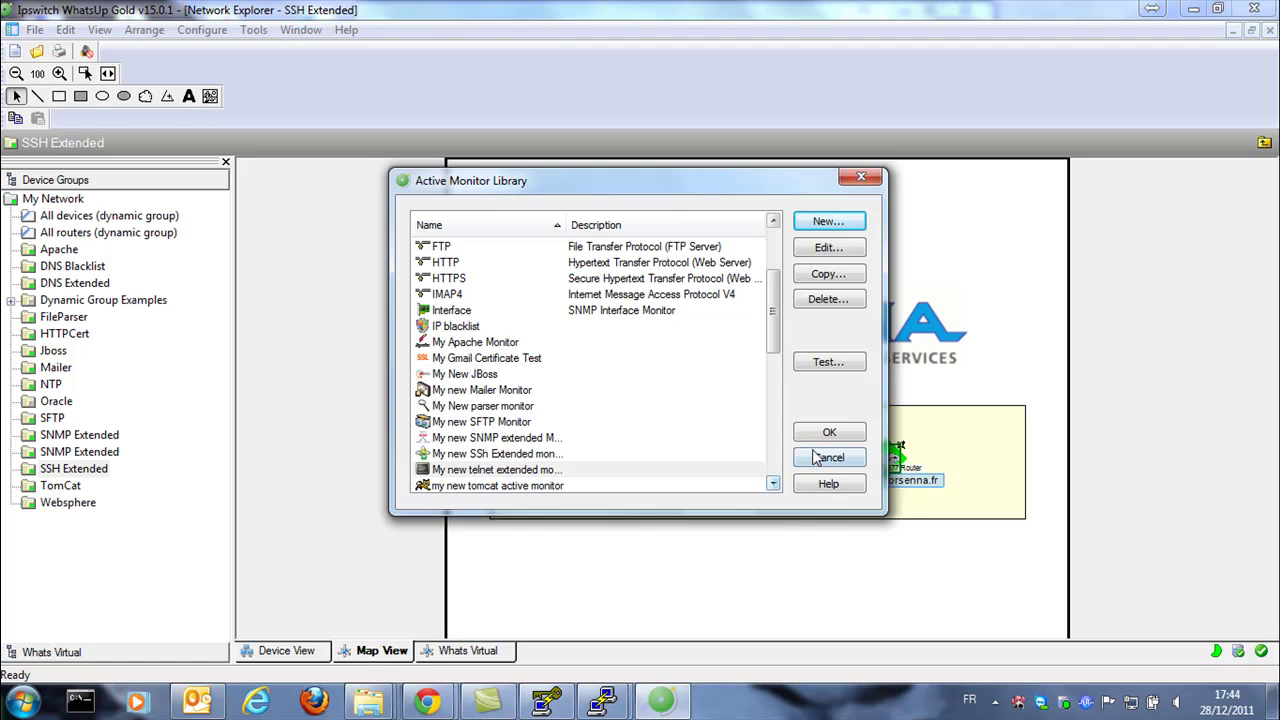
Test My new telnet extended monitor against device CISCO_877.orsenna.fr using the default network interface
click(830, 366)
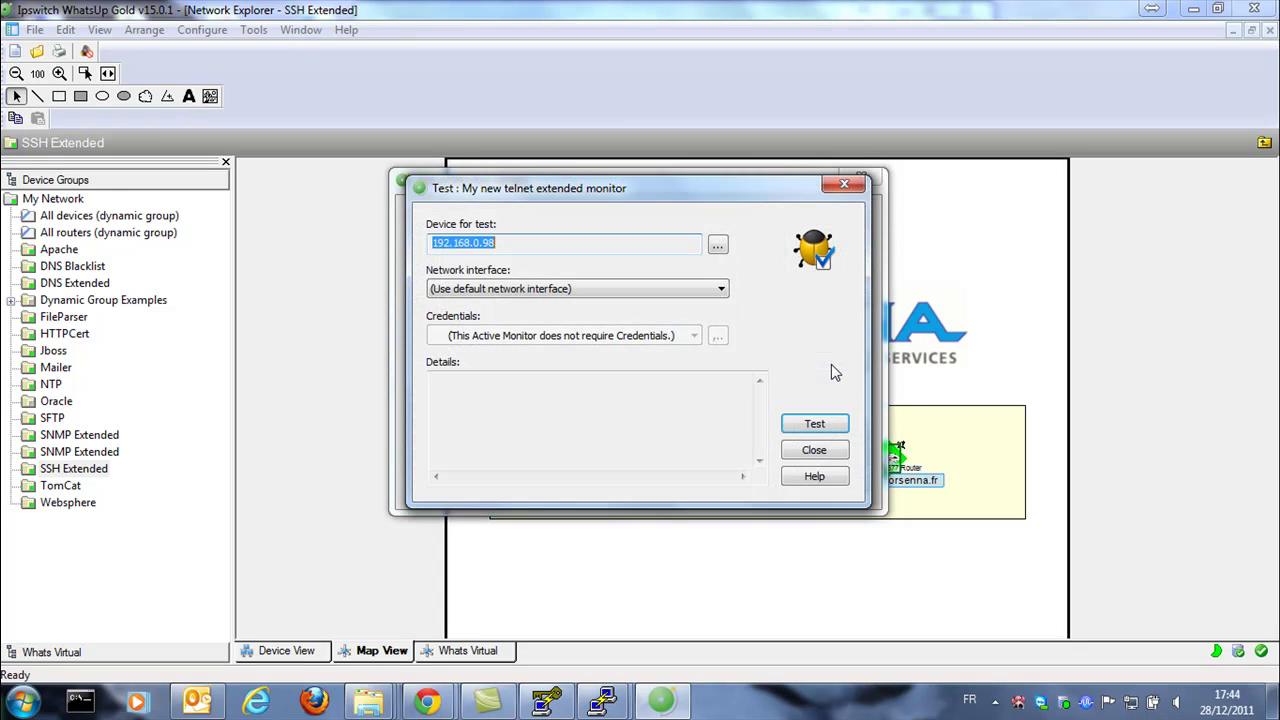
click(719, 246)
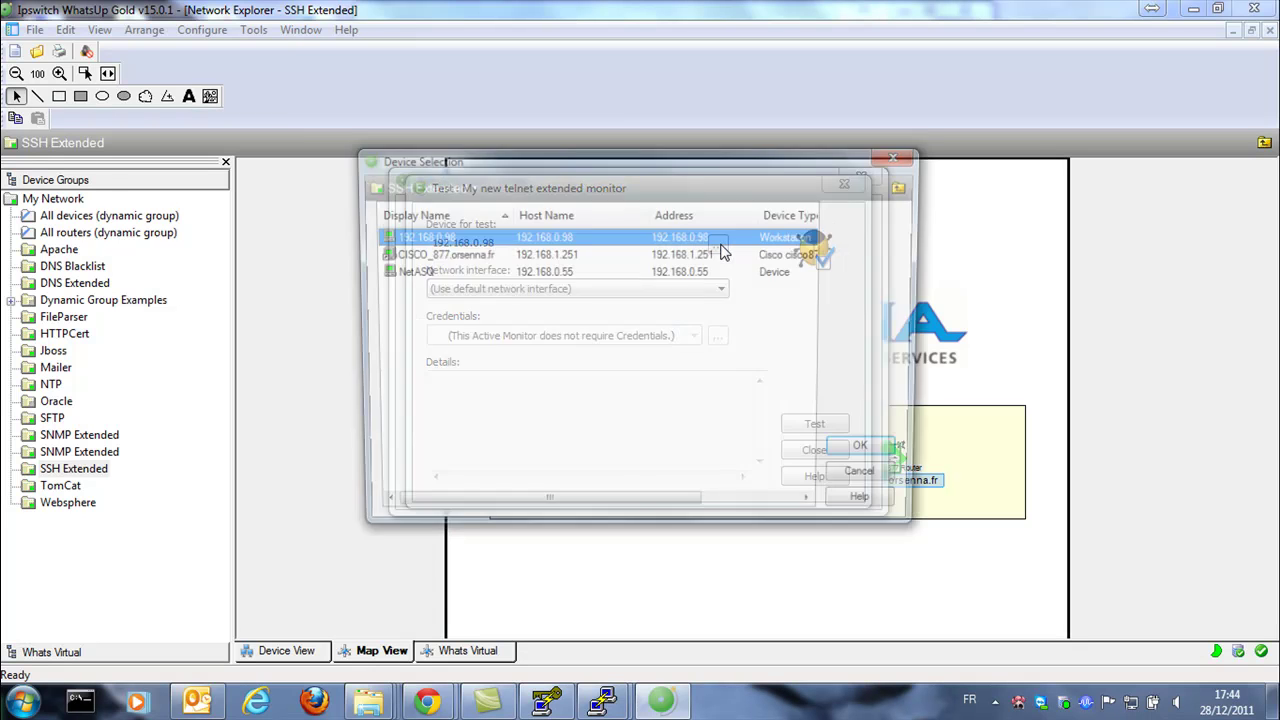
click(487, 256)
double_click(487, 256)
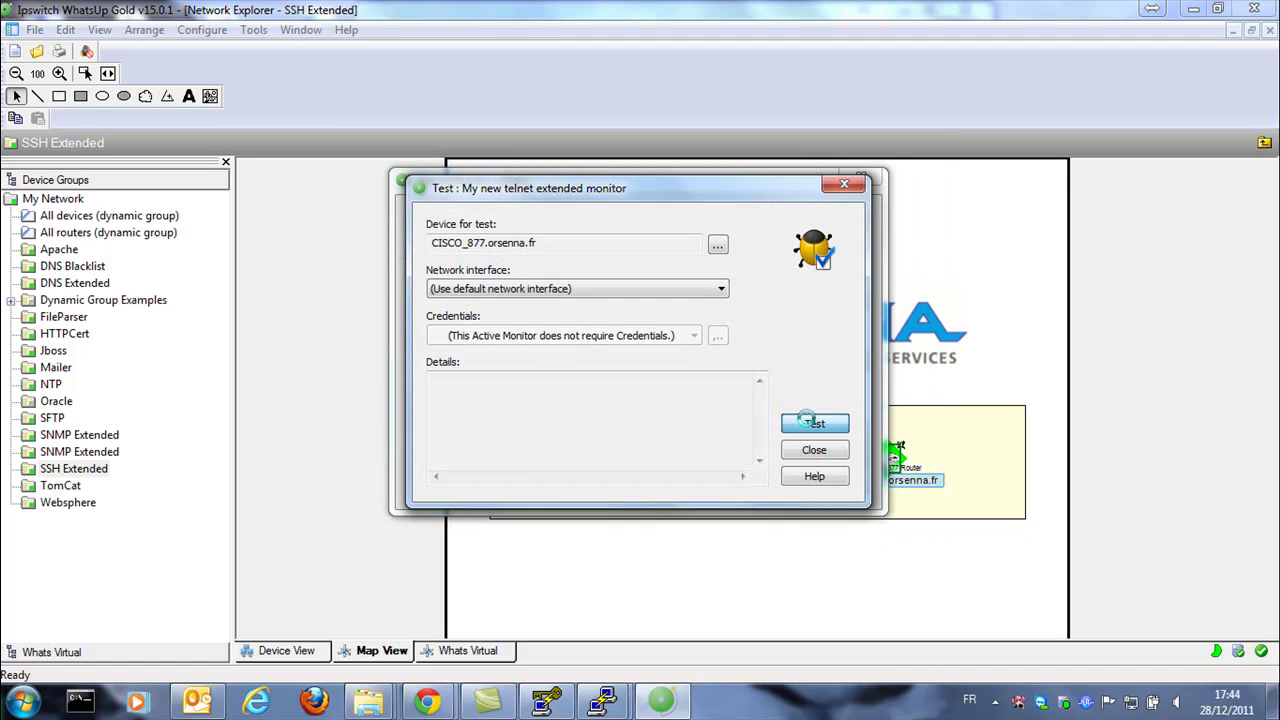
click(812, 426)
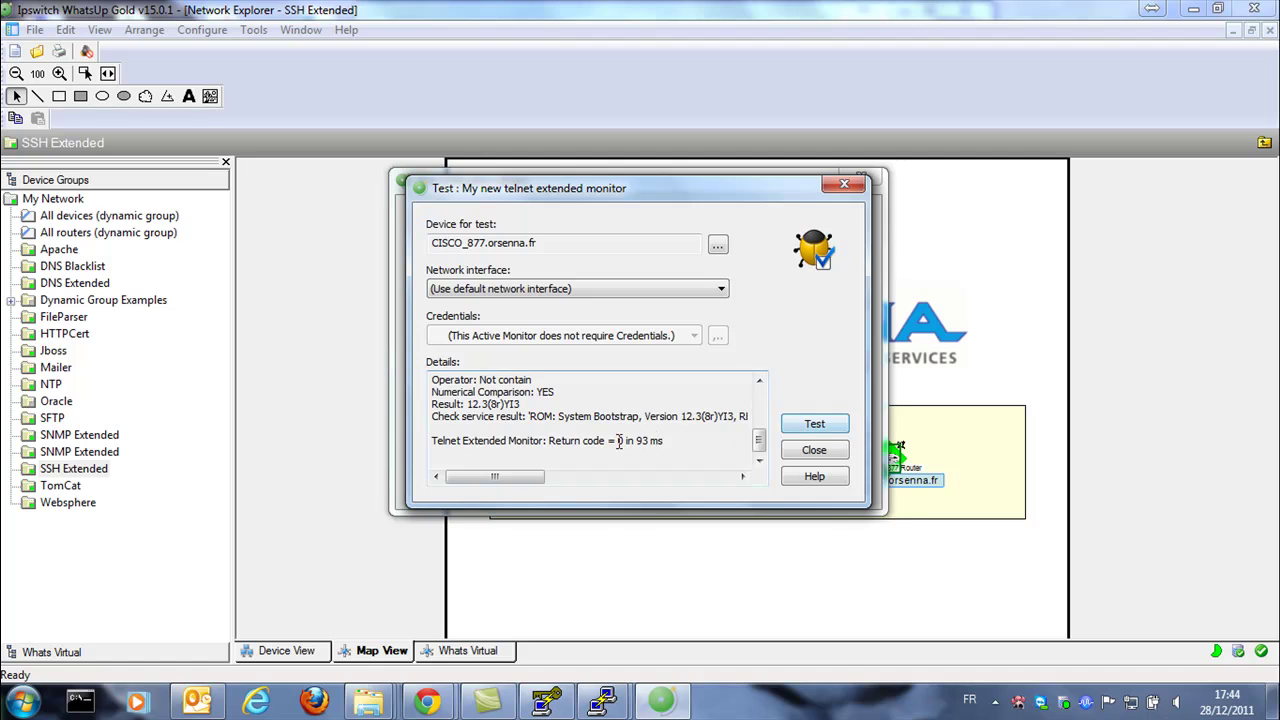
Review the return code and full check service result in the test details, and close the Active Monitor Library
drag(433, 440, 667, 441)
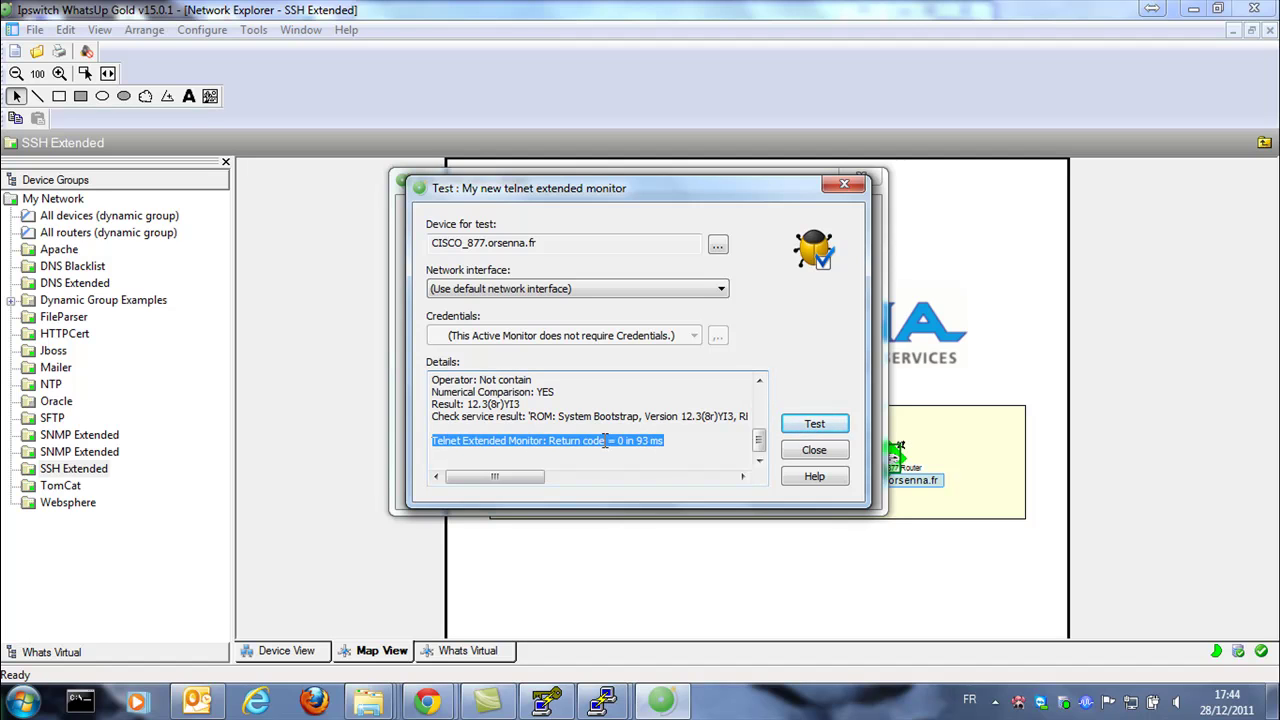
drag(433, 418, 766, 418)
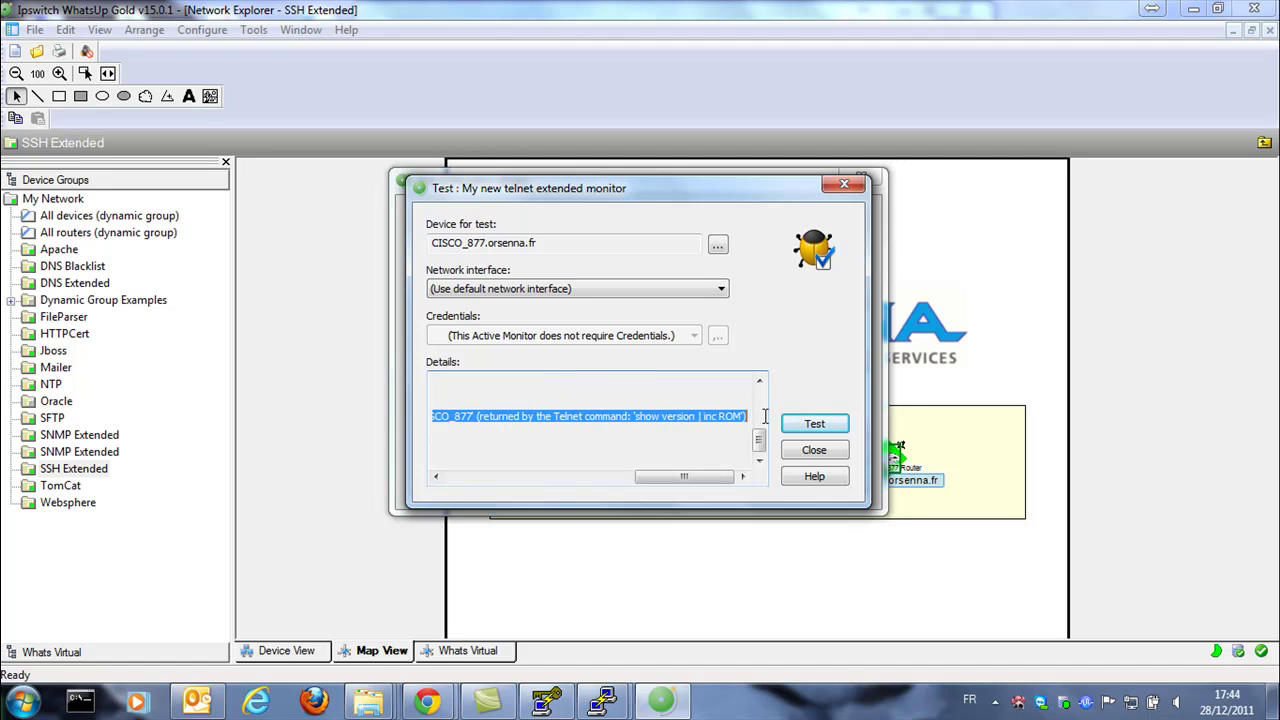
drag(710, 481, 496, 492)
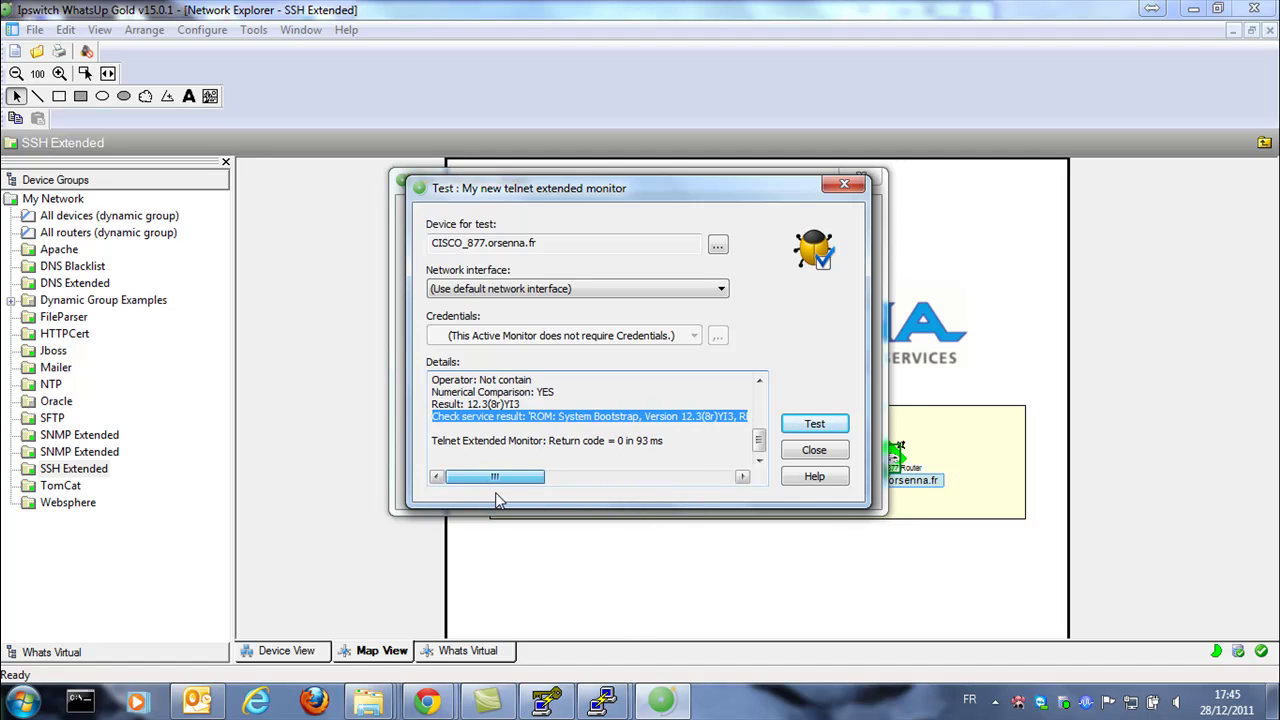
click(813, 452)
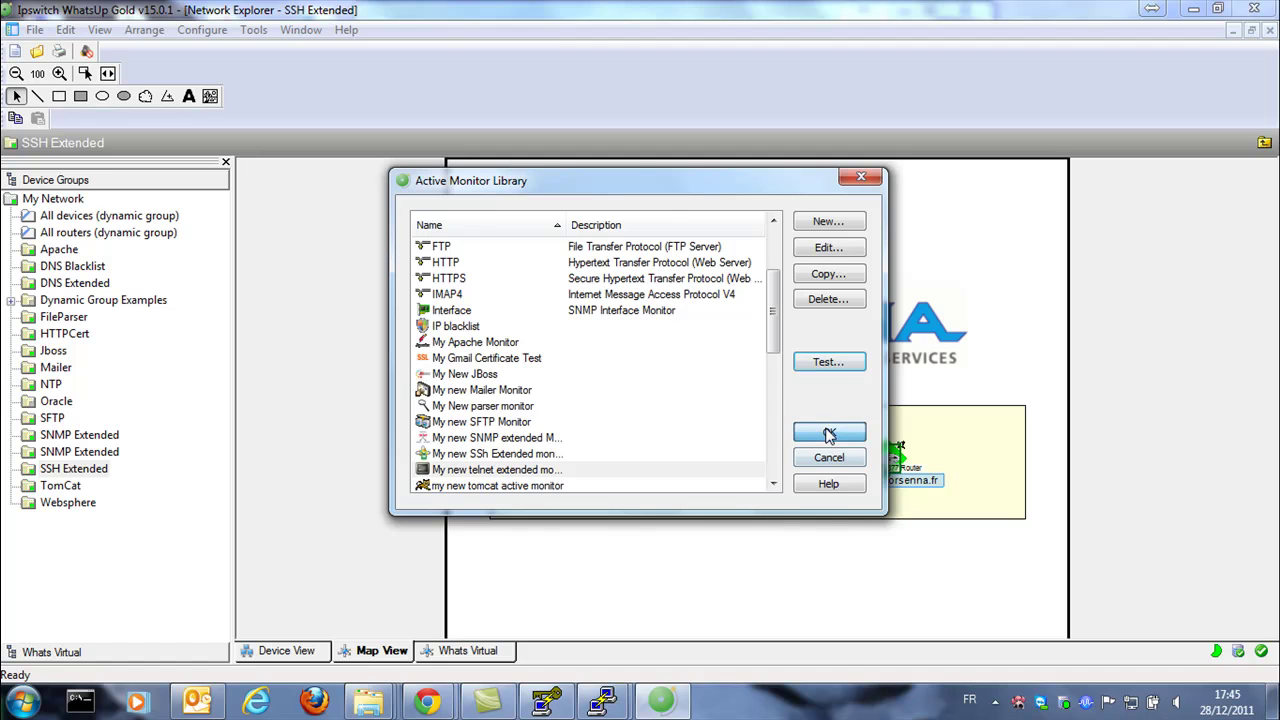
click(829, 435)
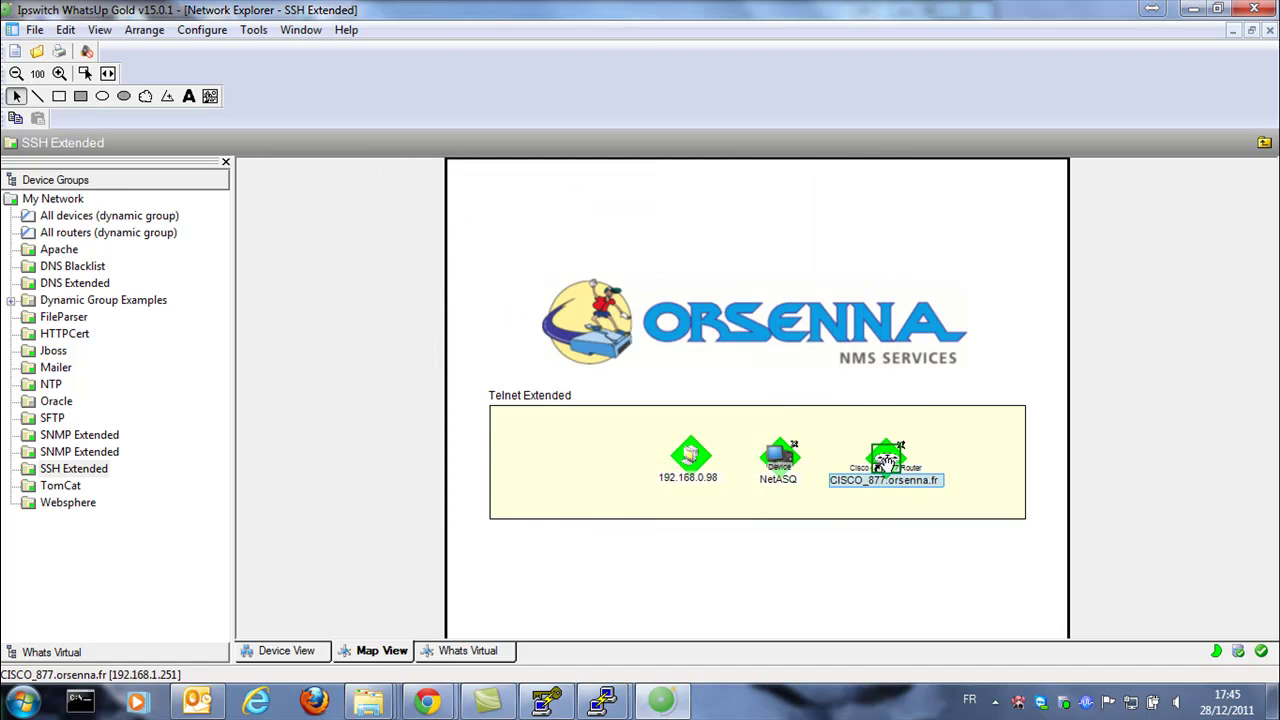
Add My new telnet extended monitor to the active monitors of CISCO_877.orsenna.fr with default polling and no actions, and save the device properties
double_click(885, 458)
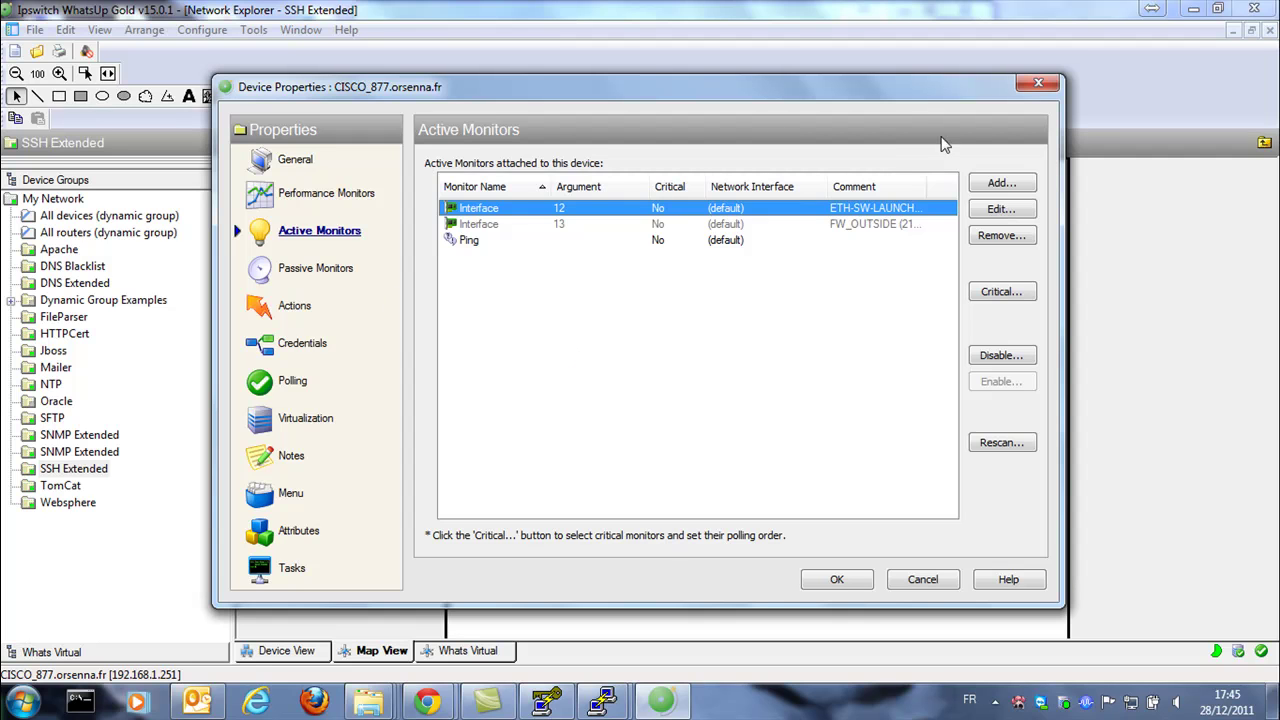
click(1003, 186)
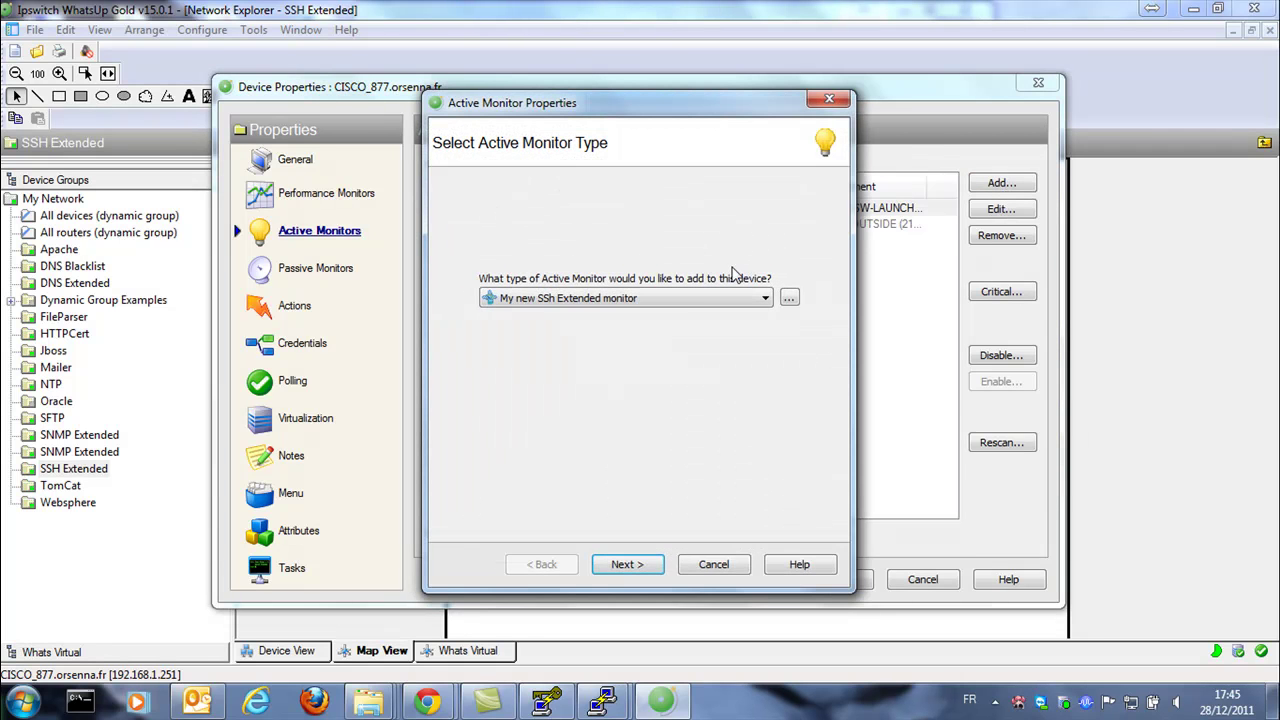
click(685, 298)
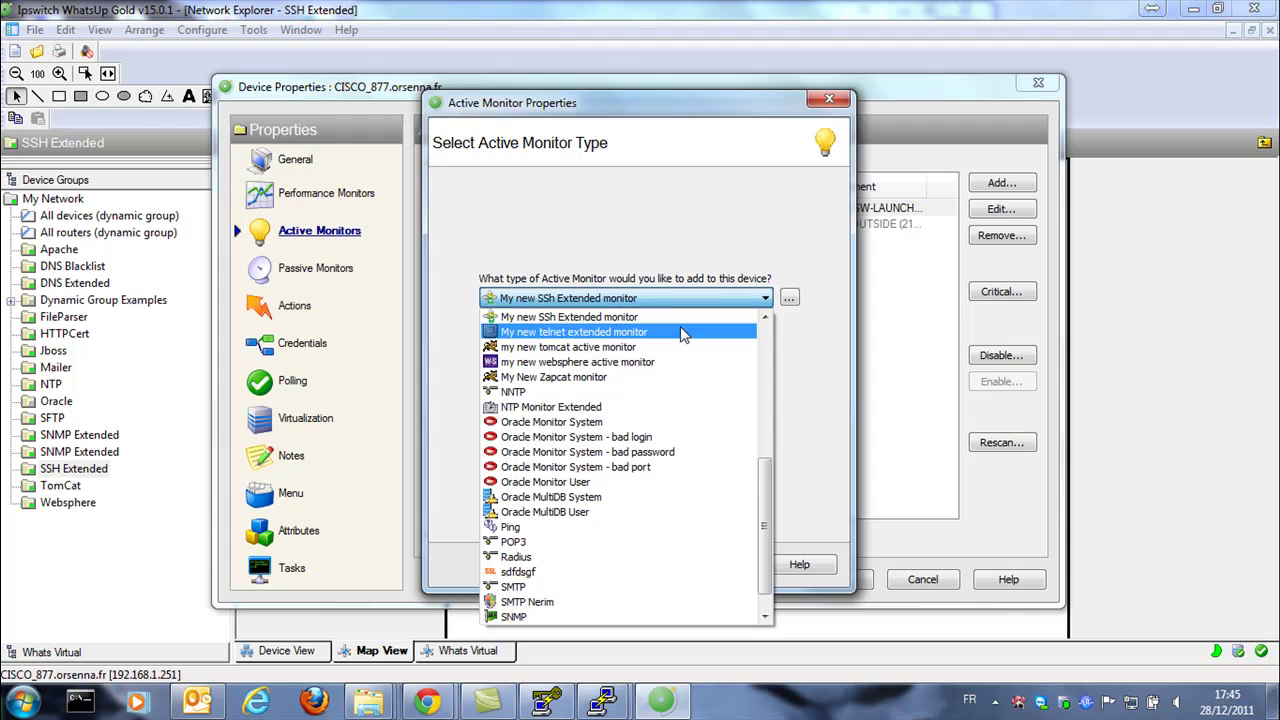
click(680, 329)
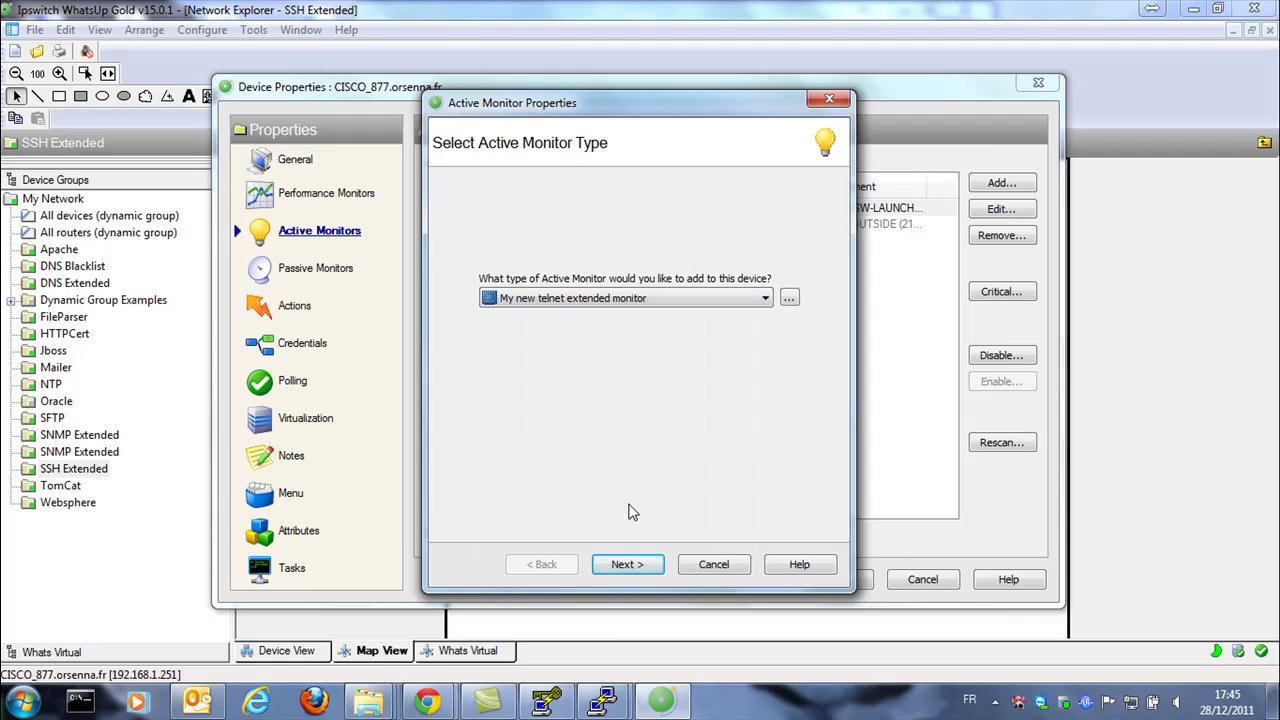
click(626, 566)
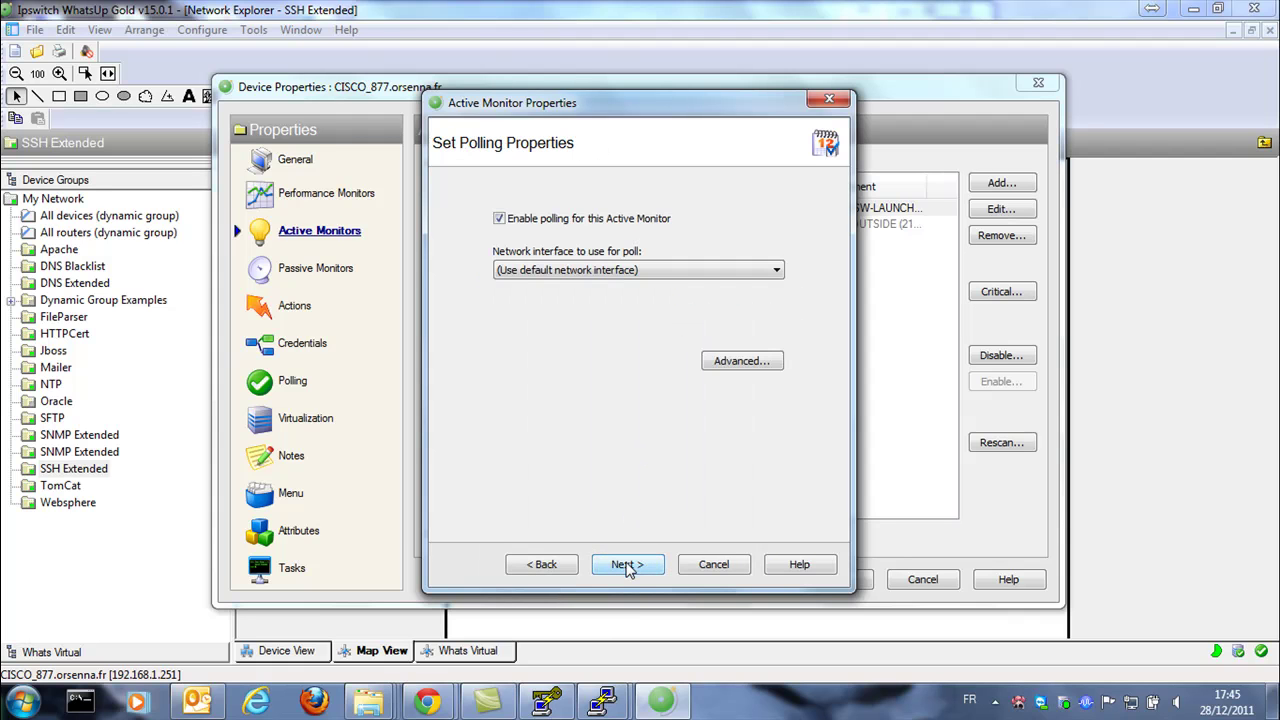
click(627, 566)
click(627, 566)
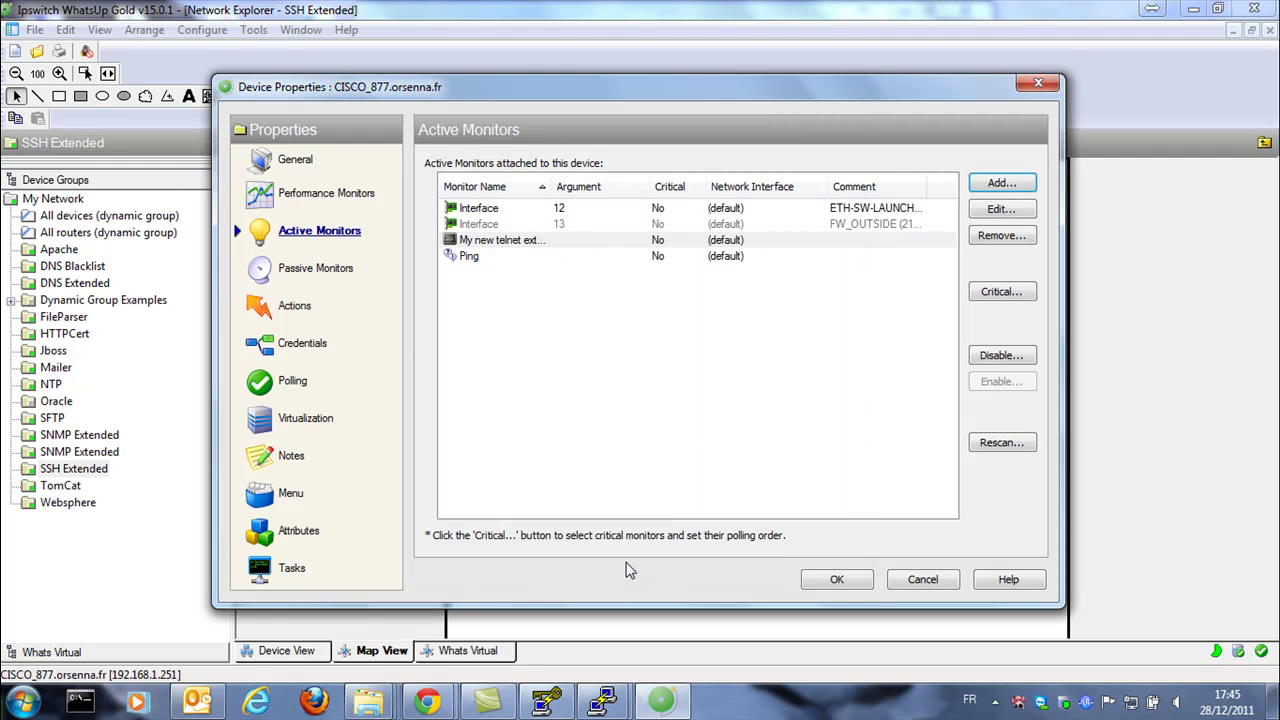
click(829, 581)
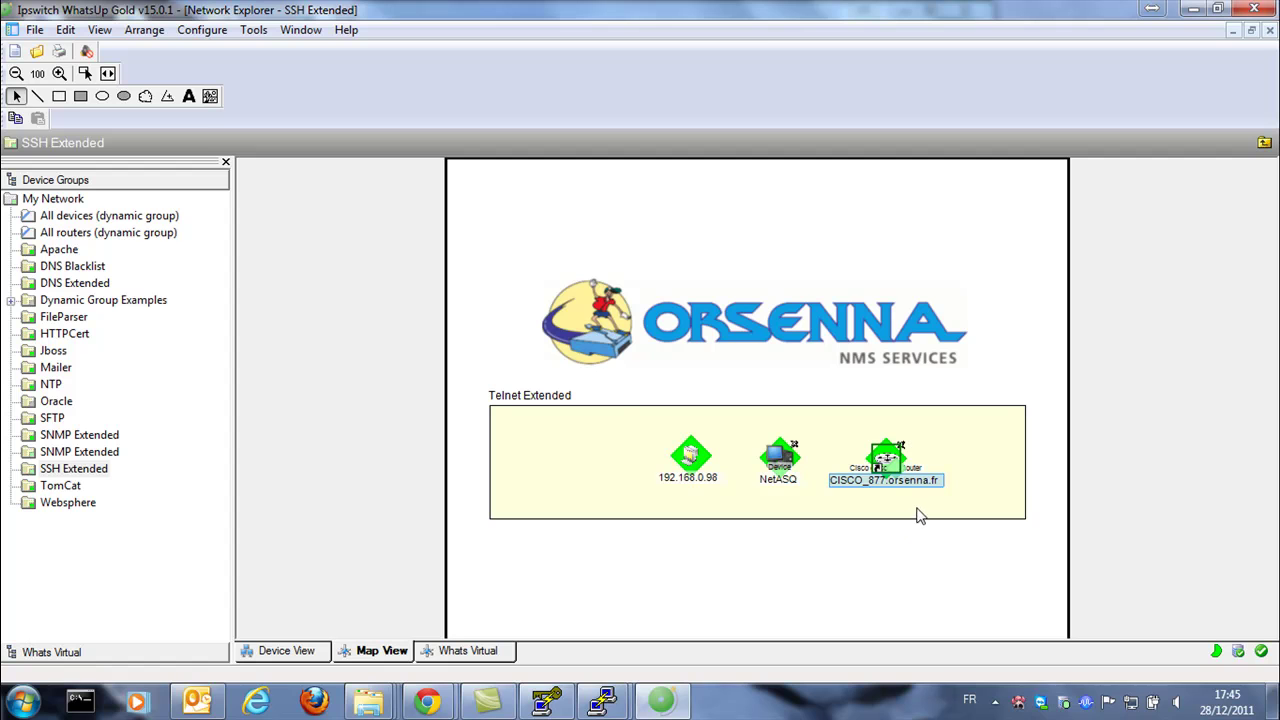
click(920, 516)
click(920, 545)
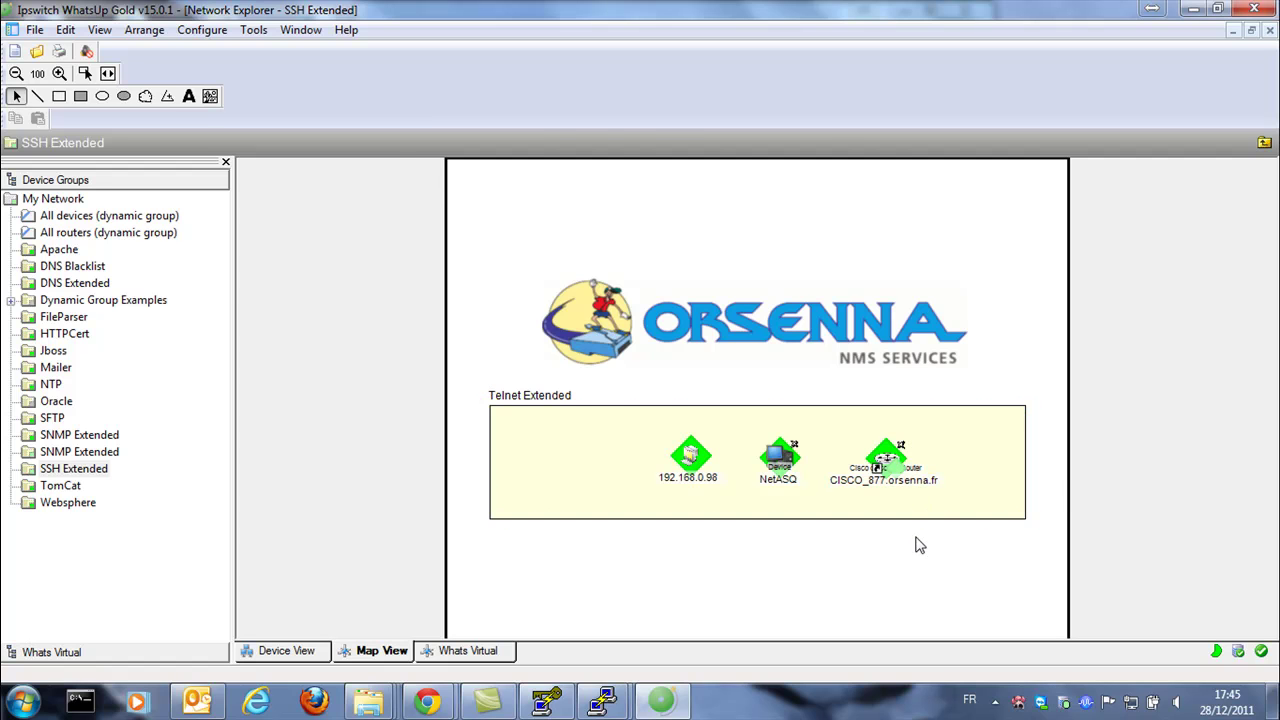